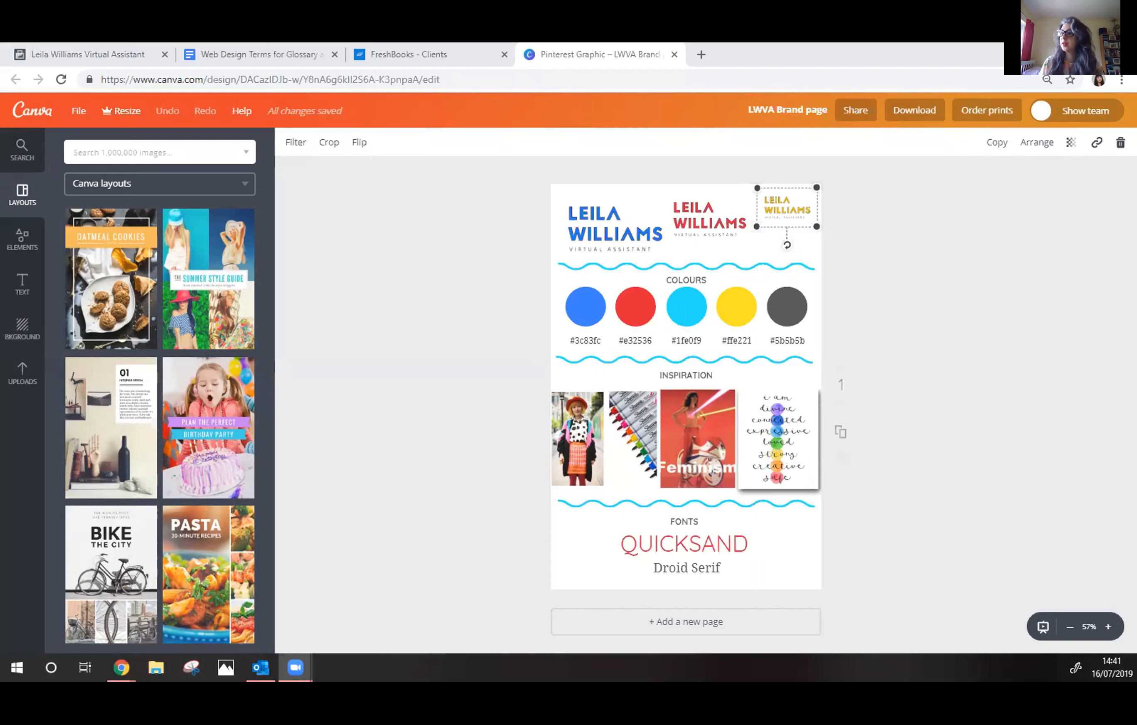
{"action": "left_click", "coordinate": [437, 140]}
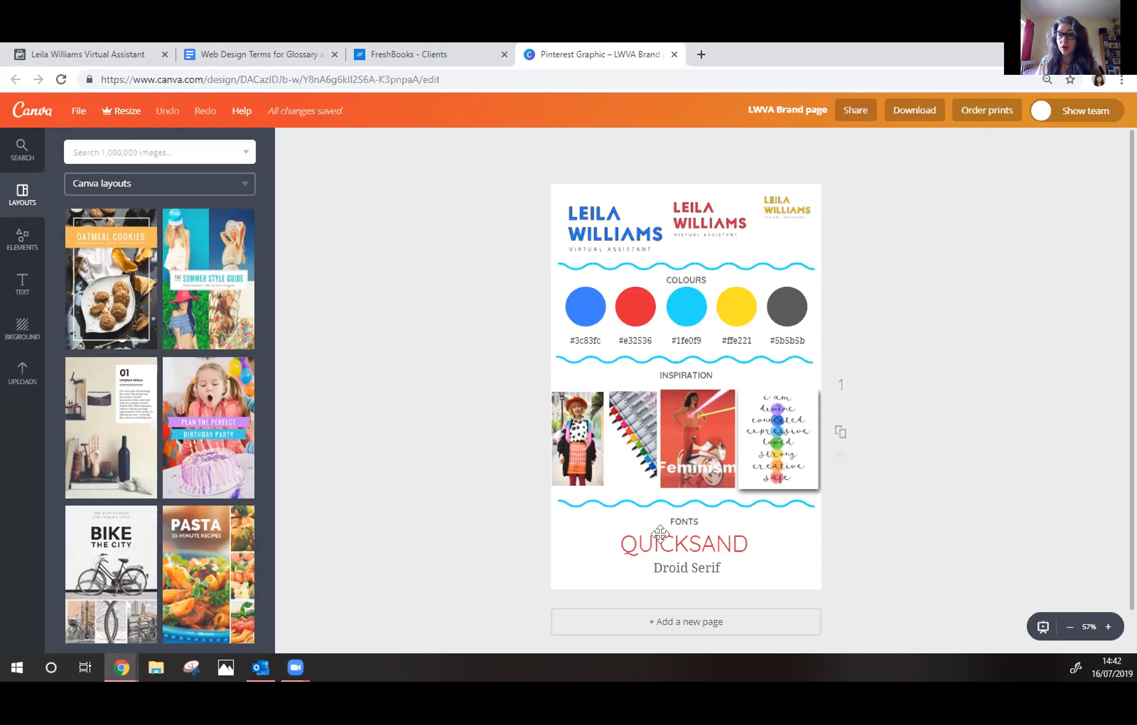
{"action": "left_click_drag", "start_coordinate": [658, 541], "coordinate": [667, 566]}
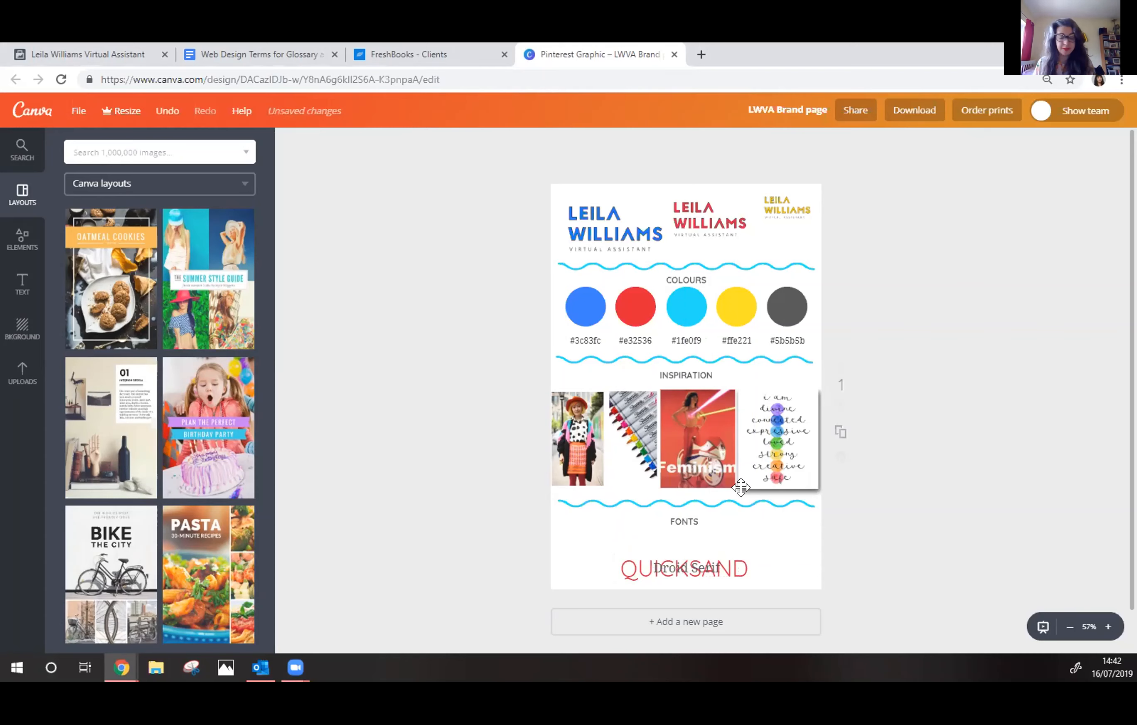
{"action": "left_click_drag", "start_coordinate": [690, 556], "coordinate": [690, 533]}
{"action": "left_click", "coordinate": [905, 407]}
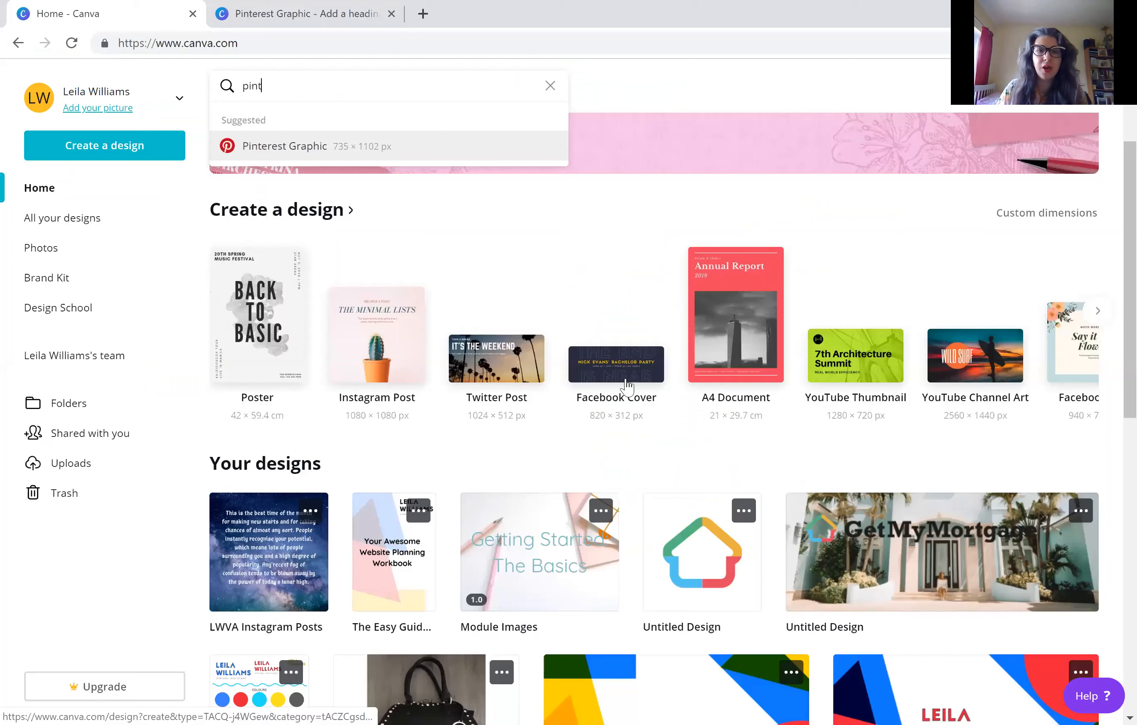
Search the design types for "pin" and create a new blank Pinterest Graphic
{"action": "left_click", "coordinate": [454, 250]}
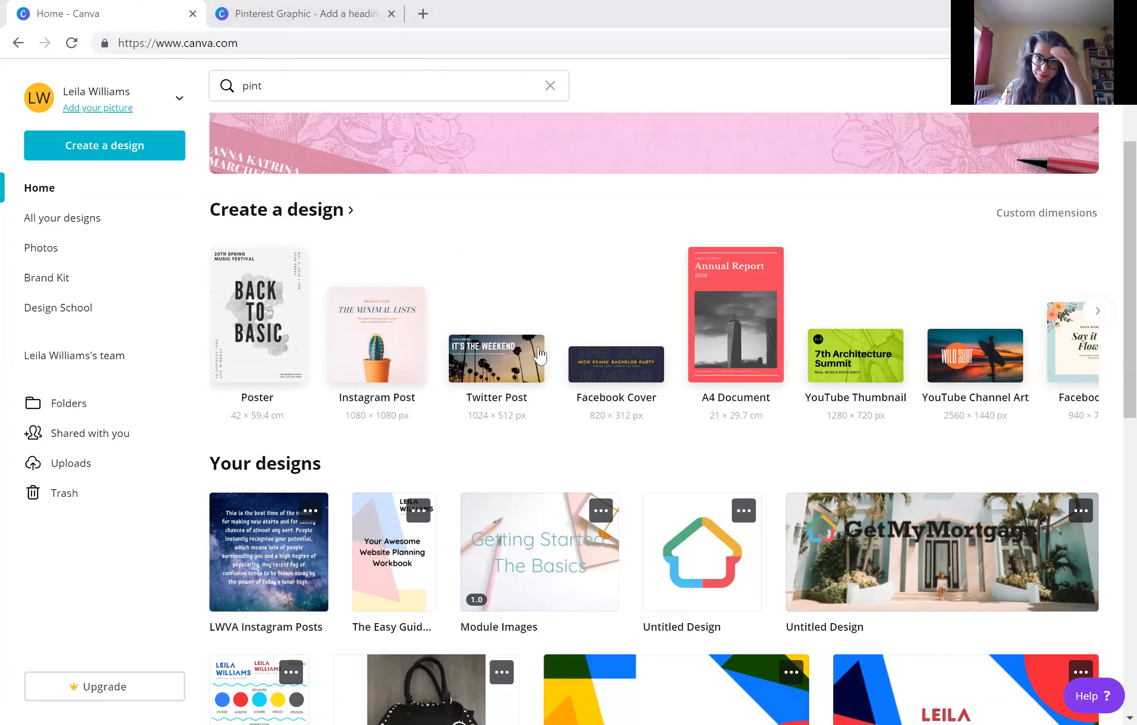
{"action": "scroll", "coordinate": [592, 363], "scroll_direction": "up", "scroll_amount": 3}
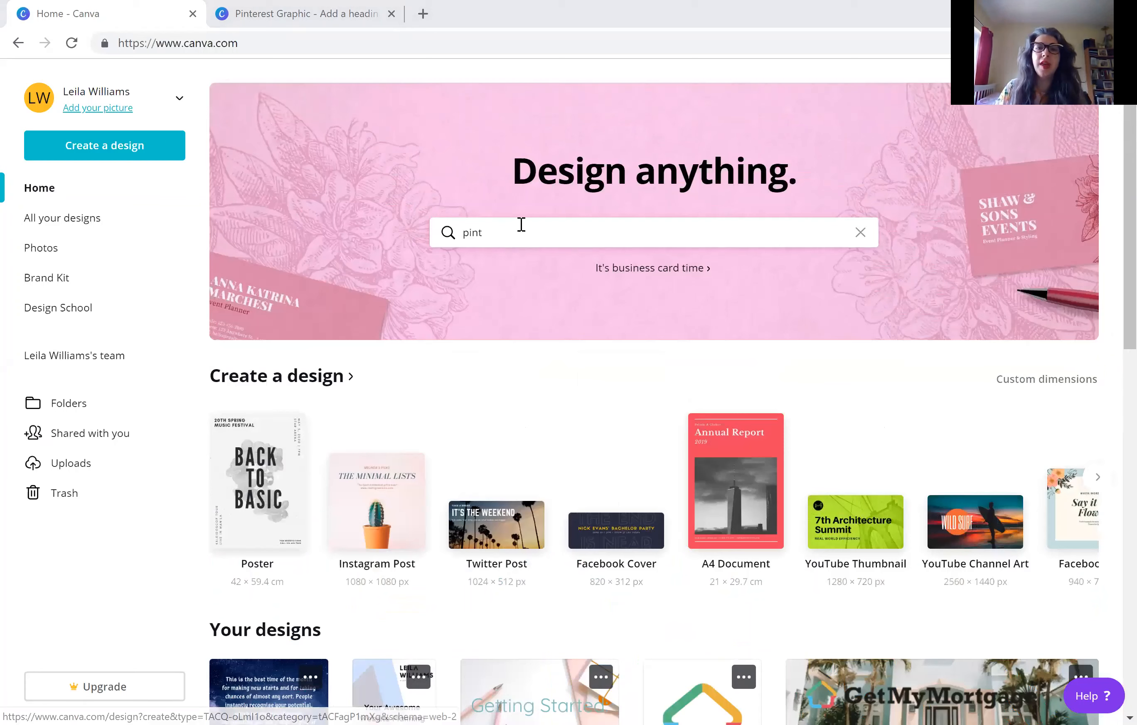
{"action": "left_click", "coordinate": [521, 224]}
{"action": "key", "text": "BackSpace"}
{"action": "key", "text": "BackSpace"}
{"action": "key", "text": "BackSpace"}
{"action": "key", "text": "BackSpace"}
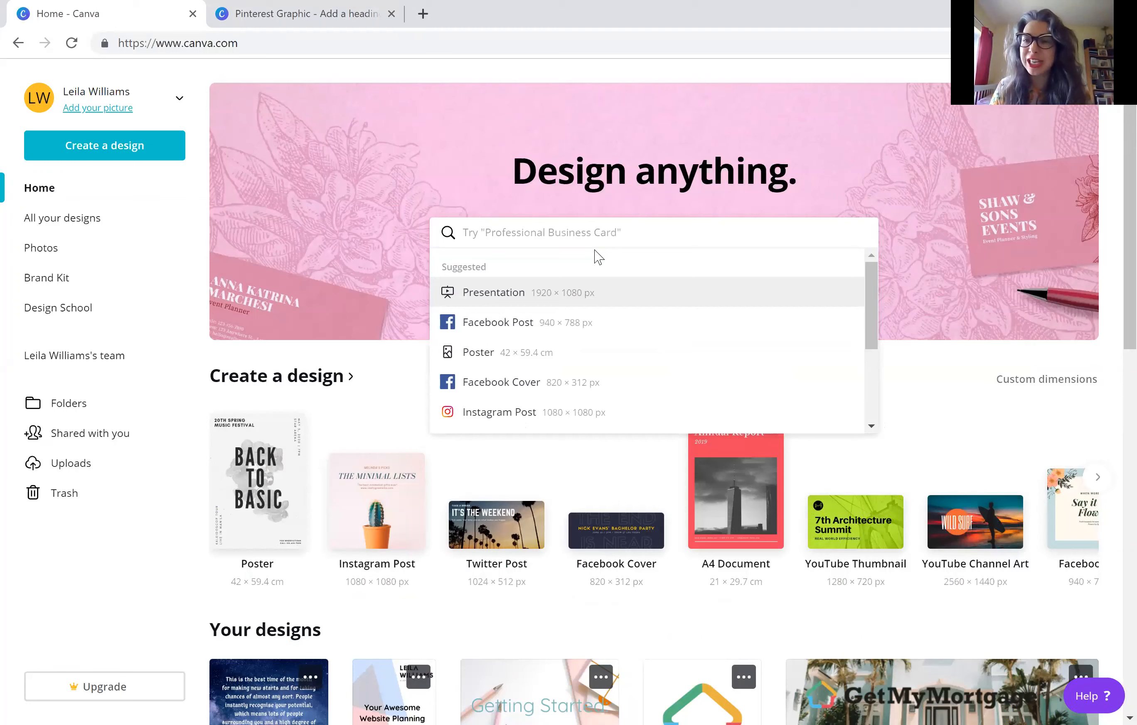
{"action": "type", "text": "pin"}
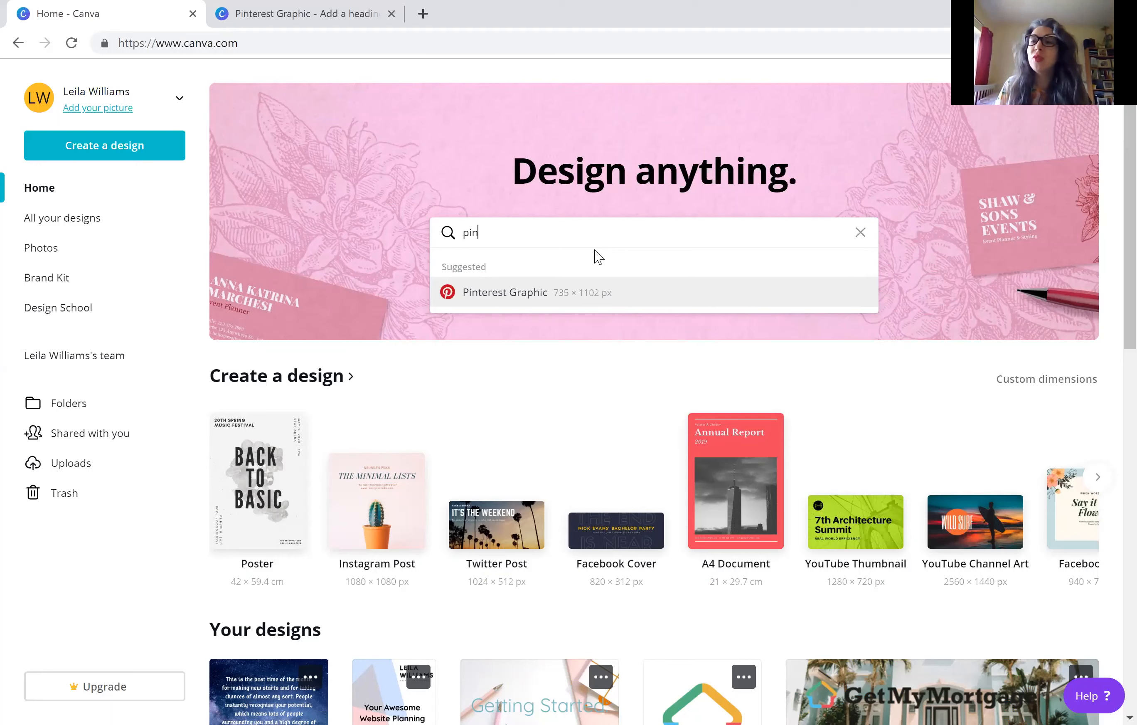
{"action": "left_click", "coordinate": [579, 295]}
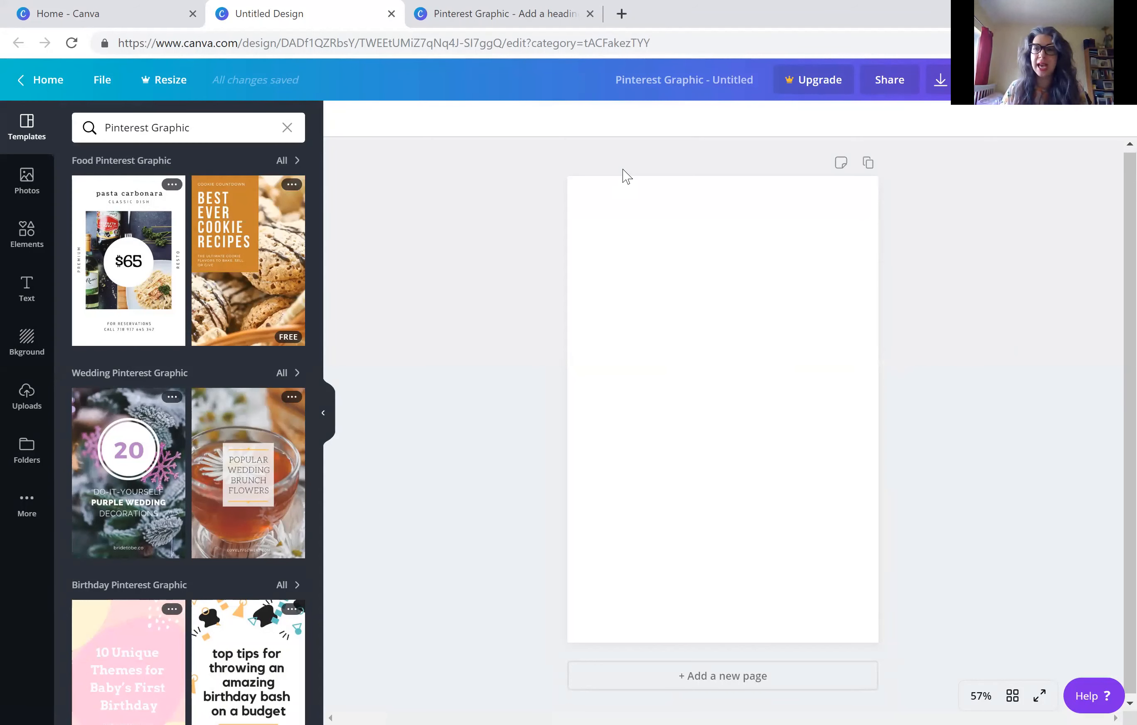
Name the new design "Your Awesome Branding"
{"action": "left_click", "coordinate": [715, 85]}
{"action": "type", "text": "Brand"}
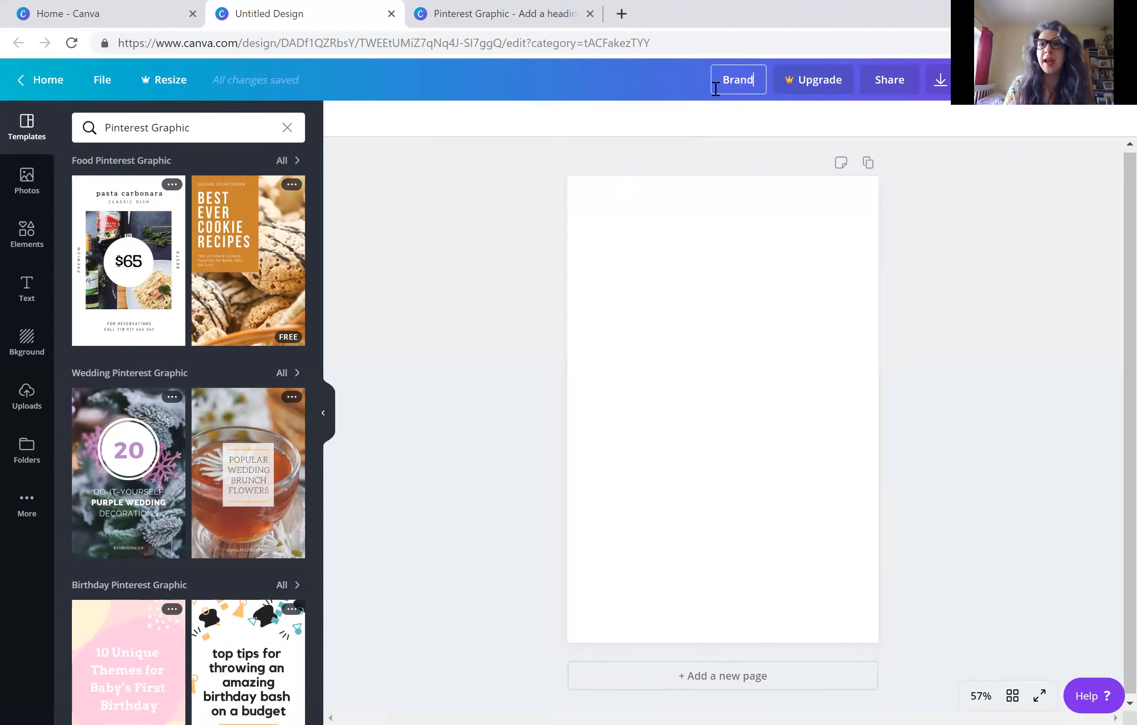
{"action": "key", "text": "BackSpace"}
{"action": "key", "text": "BackSpace"}
{"action": "key", "text": "BackSpace"}
{"action": "key", "text": "BackSpace"}
{"action": "key", "text": "BackSpace"}
{"action": "type", "text": "Your "}
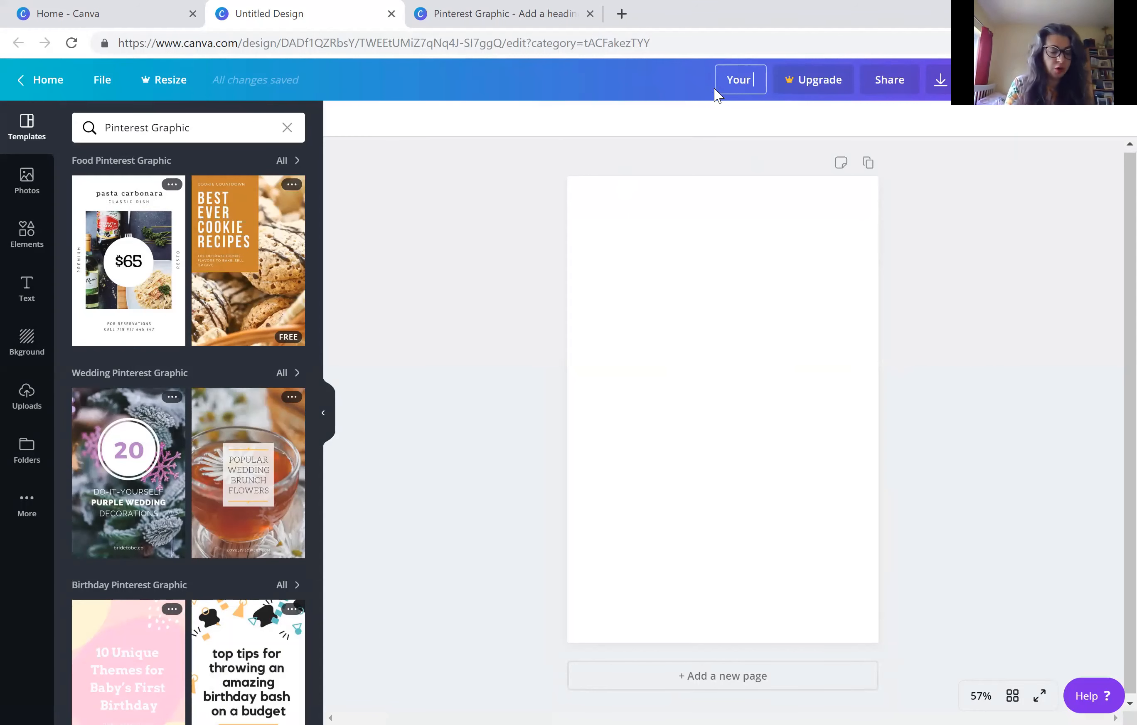
{"action": "type", "text": "Awesome"}
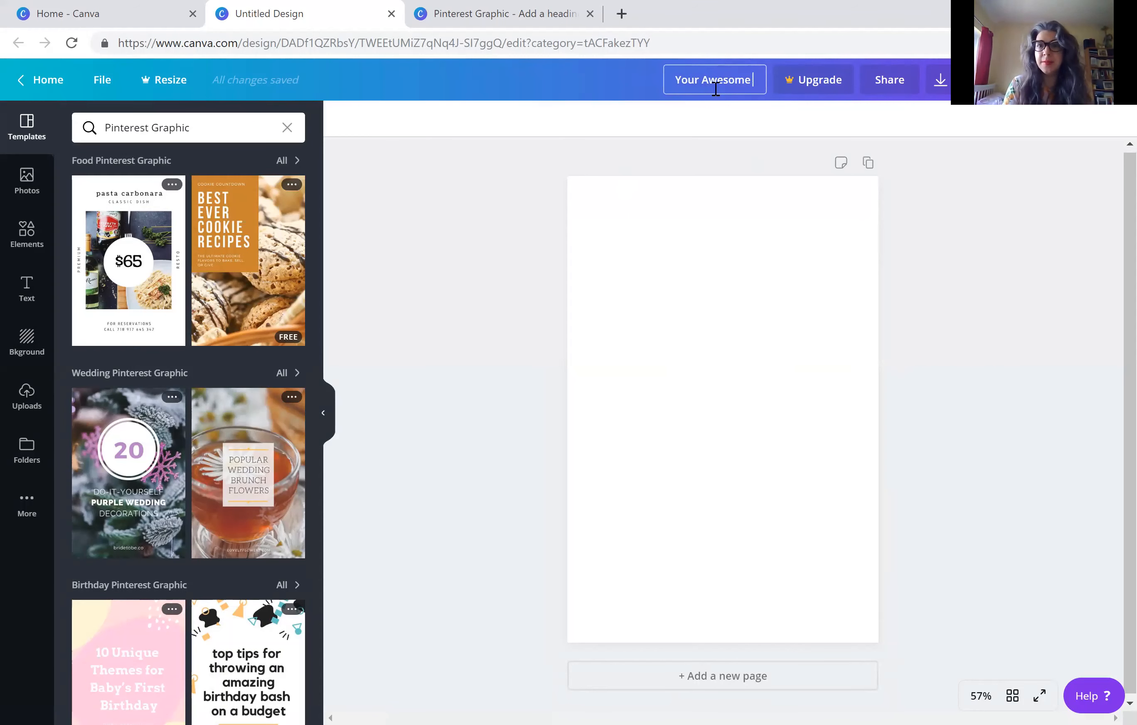
{"action": "type", "text": " Branding"}
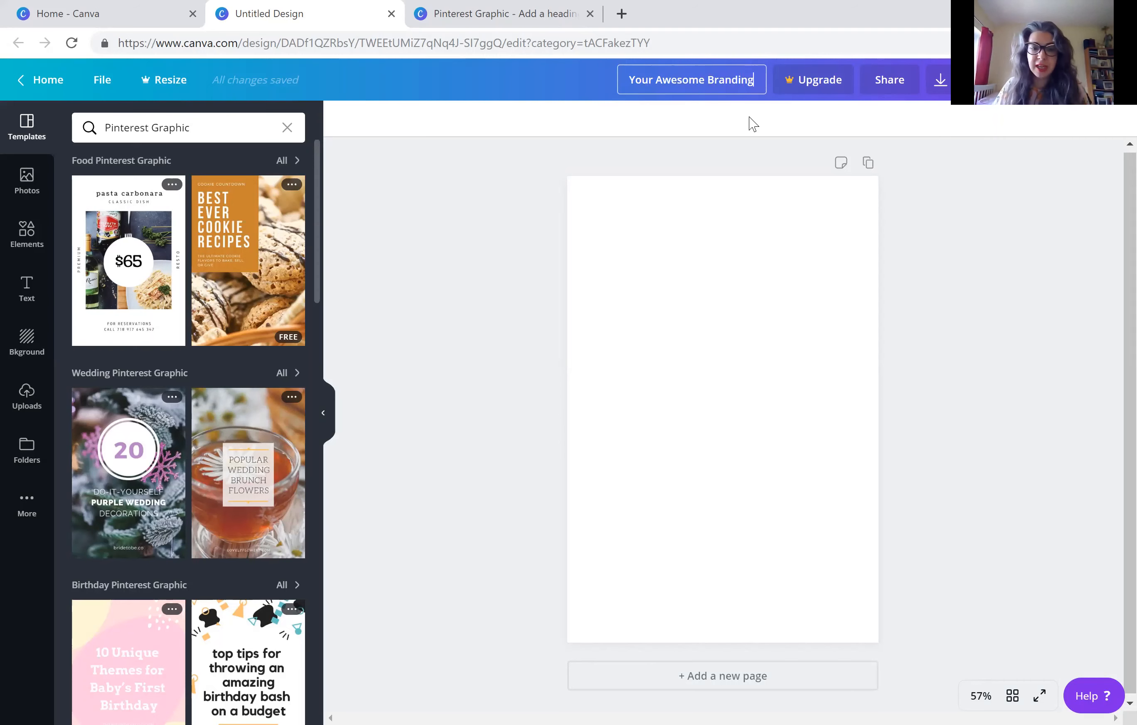
{"action": "key", "text": "Return"}
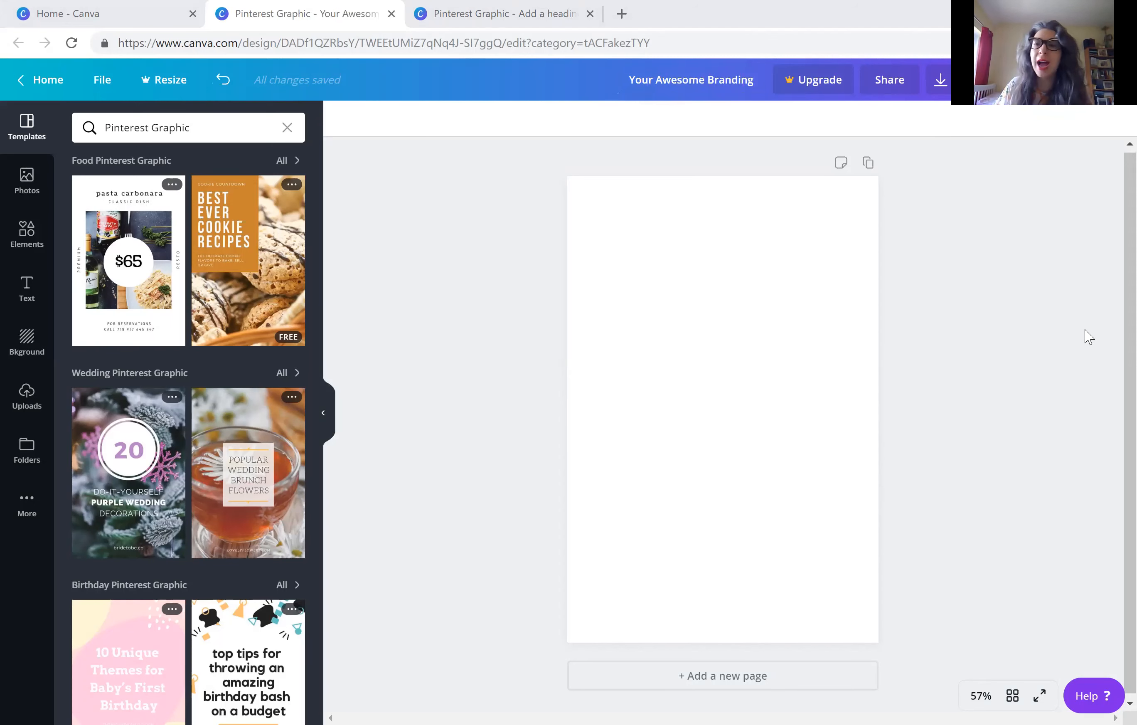
Place the uploaded strawberry photo on the page and delete it again
{"action": "left_click", "coordinate": [27, 396]}
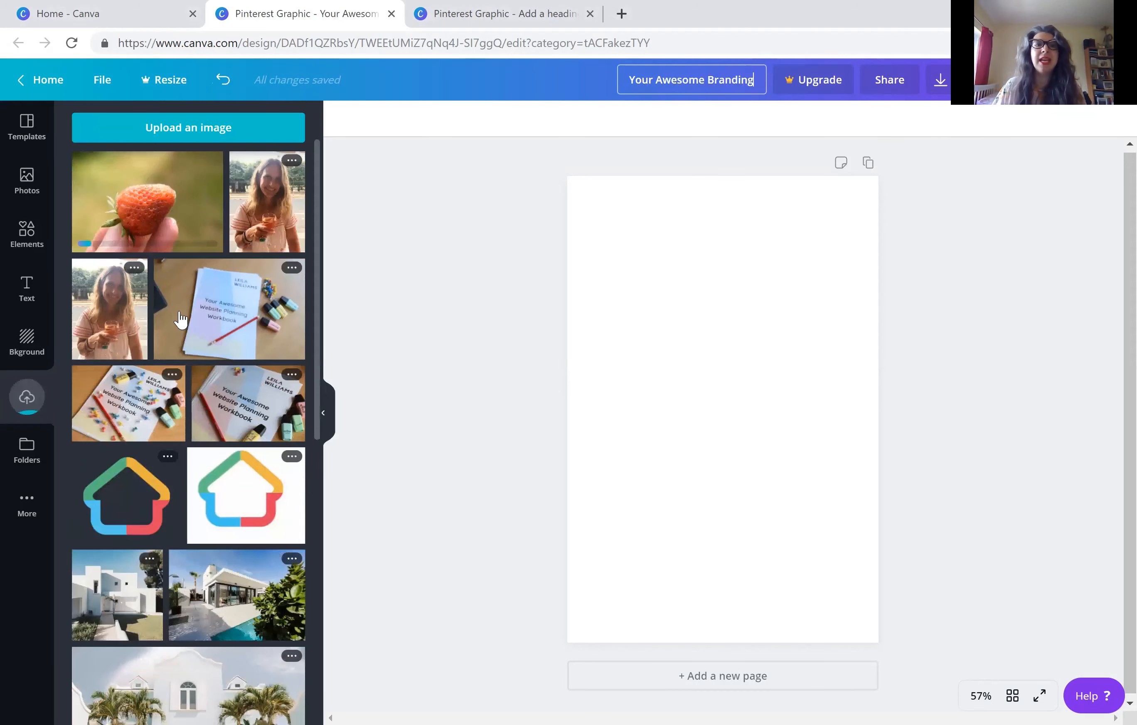
{"action": "left_click", "coordinate": [186, 206]}
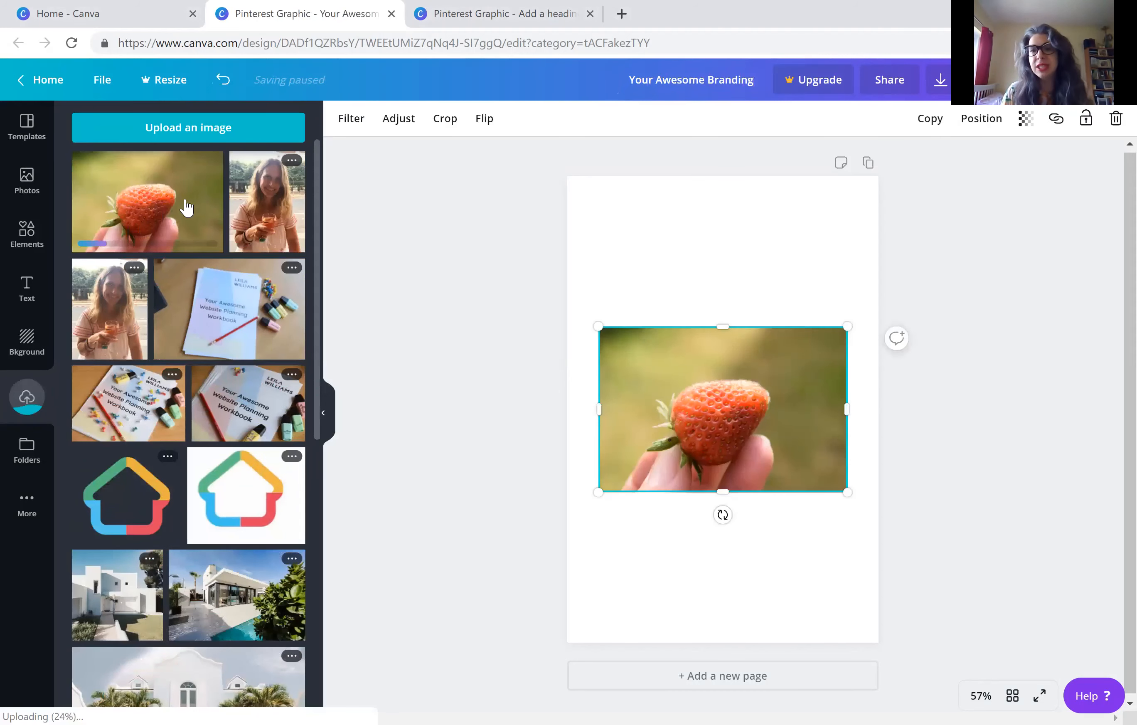
{"action": "key", "text": "Delete"}
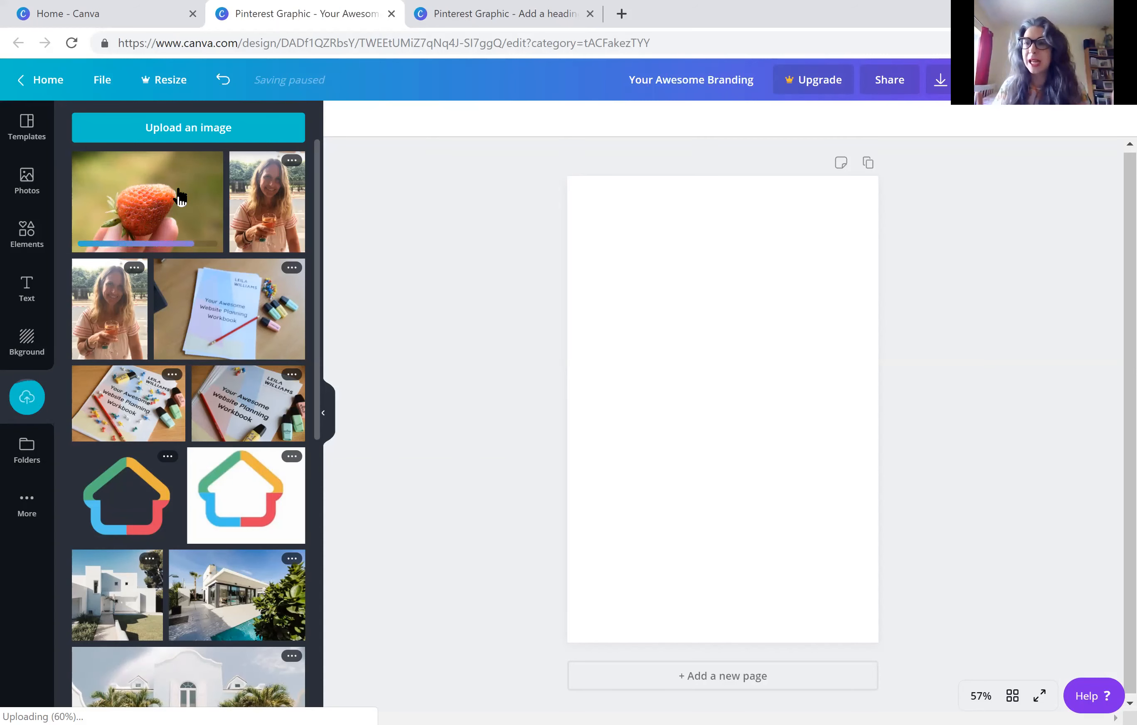
Place the black Virtual Assistant logo from the uploaded images on the blank page
{"action": "scroll", "coordinate": [143, 406], "scroll_direction": "down", "scroll_amount": 8}
{"action": "scroll", "coordinate": [165, 379], "scroll_direction": "down", "scroll_amount": 10}
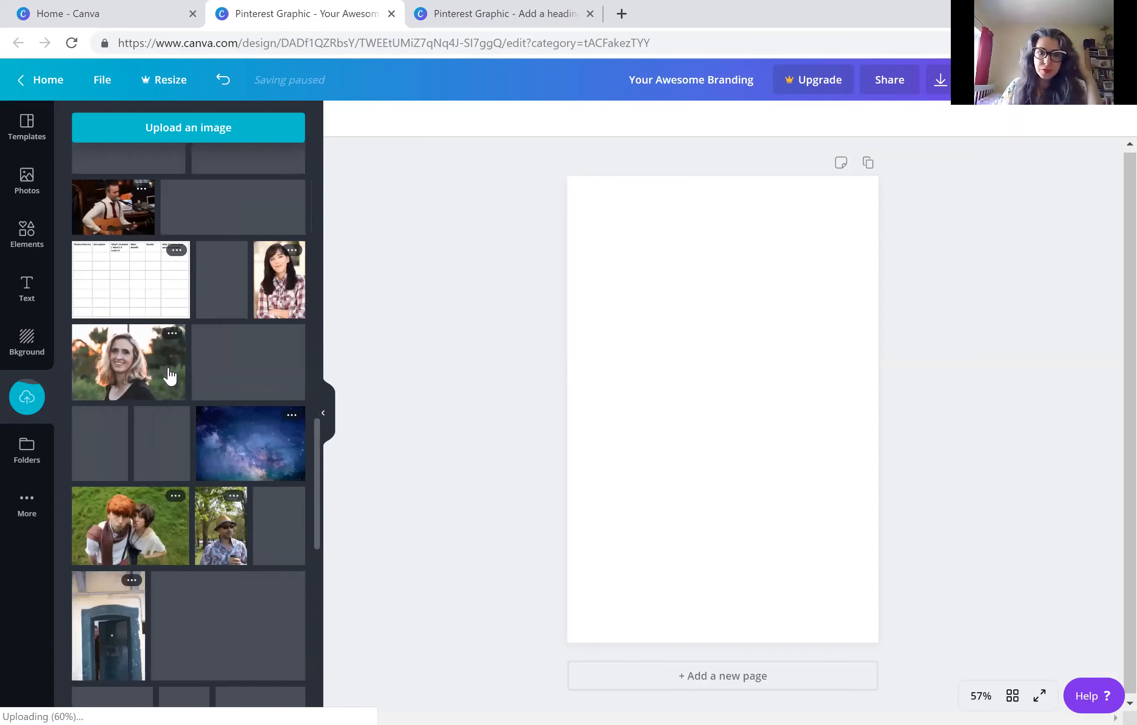
{"action": "scroll", "coordinate": [160, 379], "scroll_direction": "down", "scroll_amount": 10}
{"action": "scroll", "coordinate": [156, 379], "scroll_direction": "down", "scroll_amount": 10}
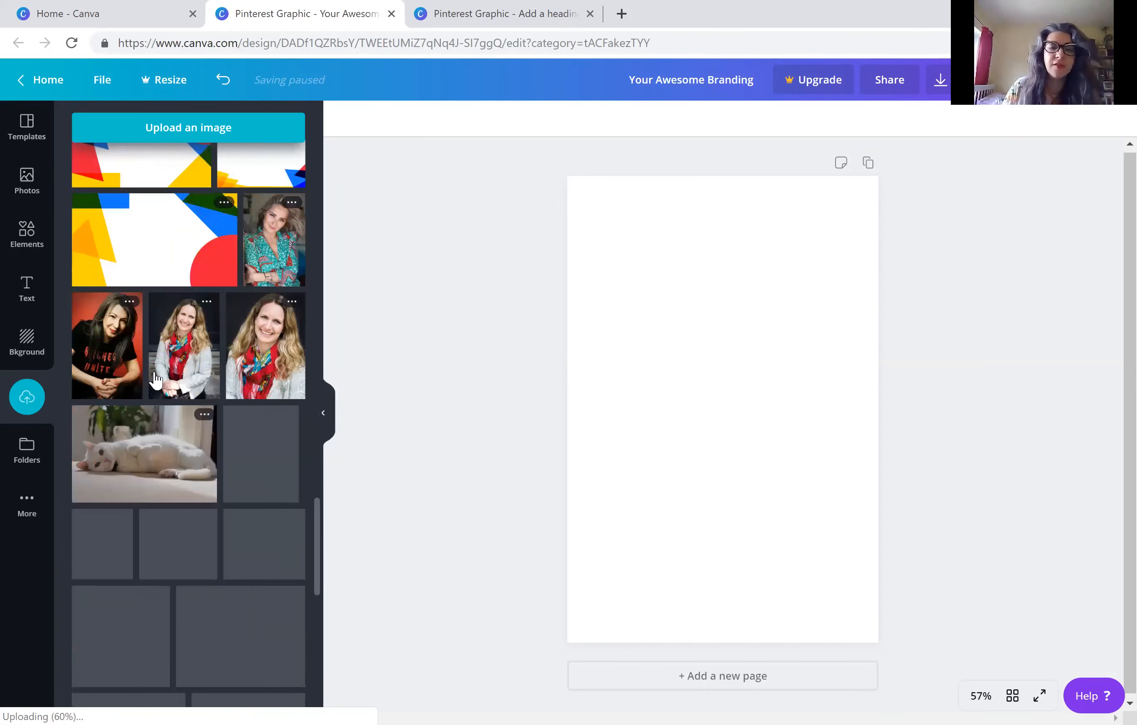
{"action": "scroll", "coordinate": [154, 372], "scroll_direction": "down", "scroll_amount": 10}
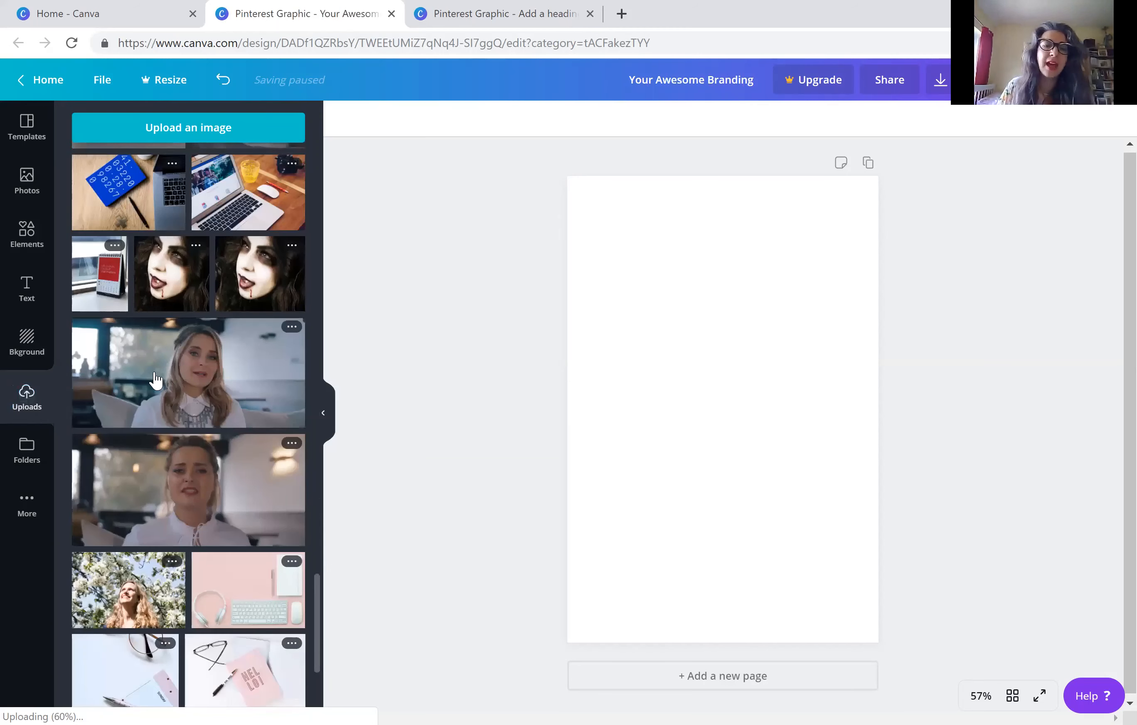
{"action": "scroll", "coordinate": [156, 378], "scroll_direction": "down", "scroll_amount": 5}
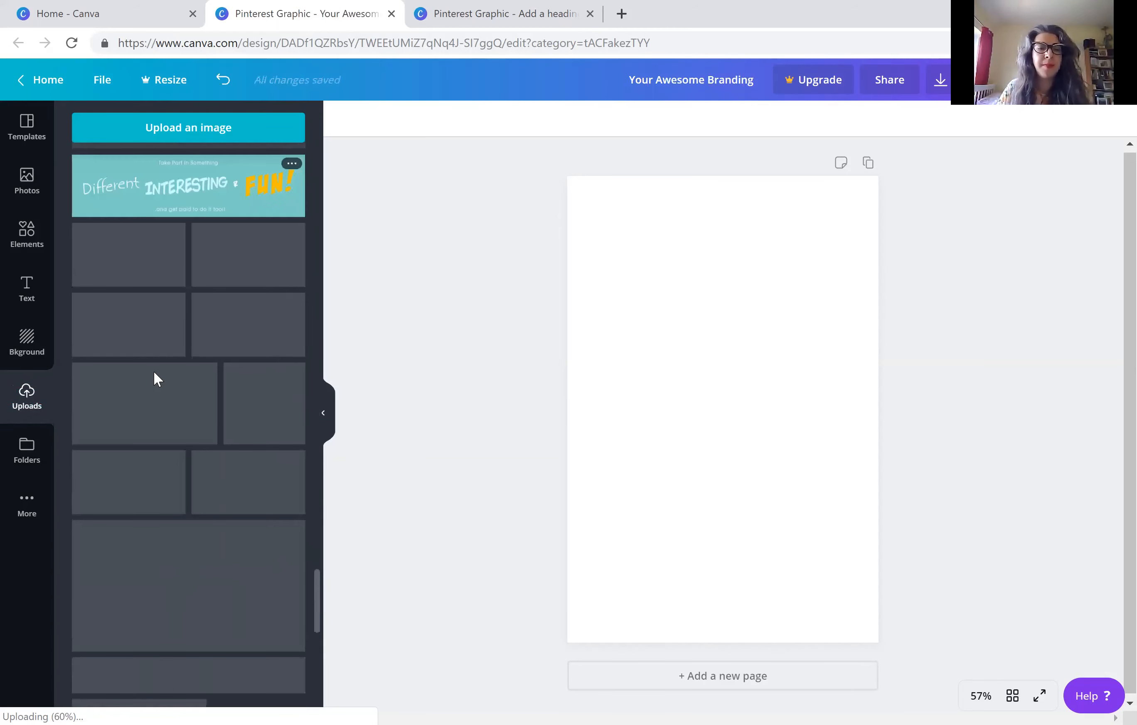
{"action": "scroll", "coordinate": [154, 377], "scroll_direction": "down", "scroll_amount": 5}
{"action": "scroll", "coordinate": [156, 379], "scroll_direction": "up", "scroll_amount": 3}
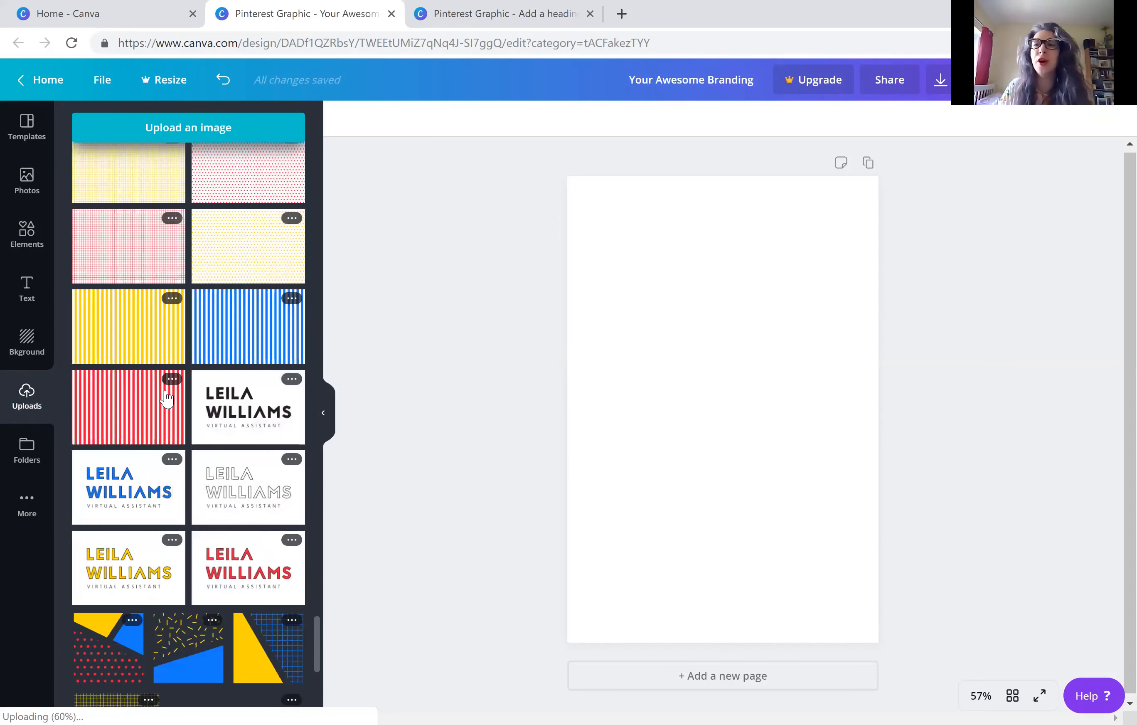
{"action": "scroll", "coordinate": [173, 385], "scroll_direction": "down", "scroll_amount": 3}
{"action": "scroll", "coordinate": [176, 382], "scroll_direction": "down", "scroll_amount": 2}
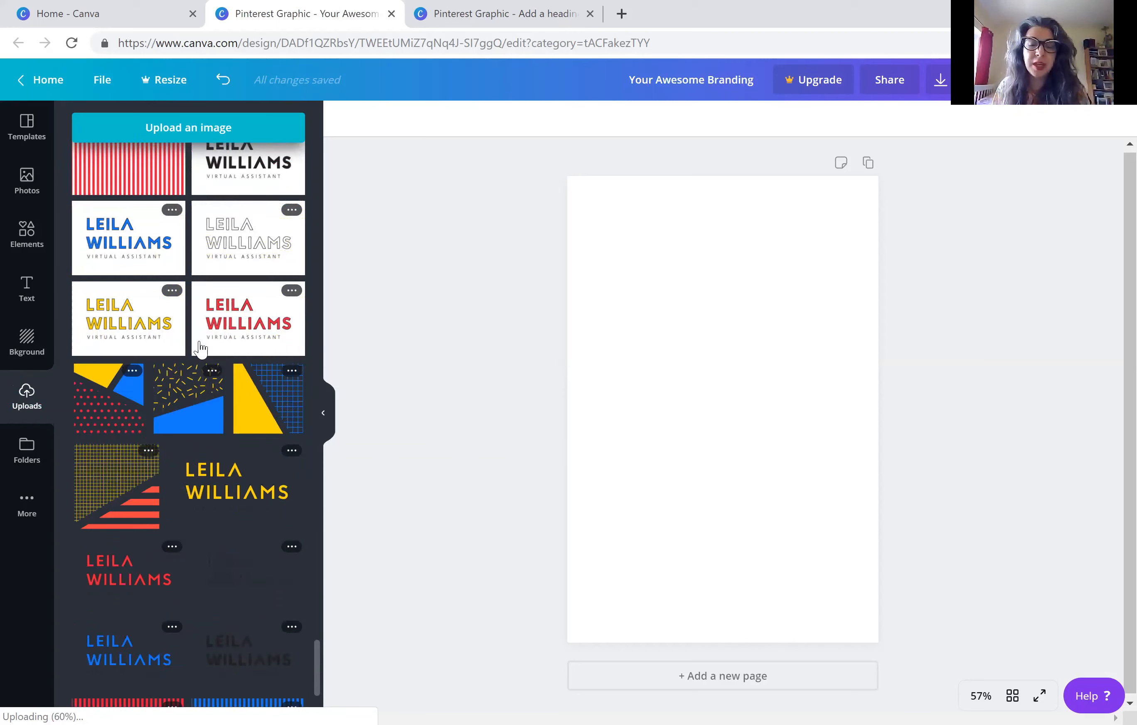
{"action": "scroll", "coordinate": [201, 349], "scroll_direction": "down", "scroll_amount": 2}
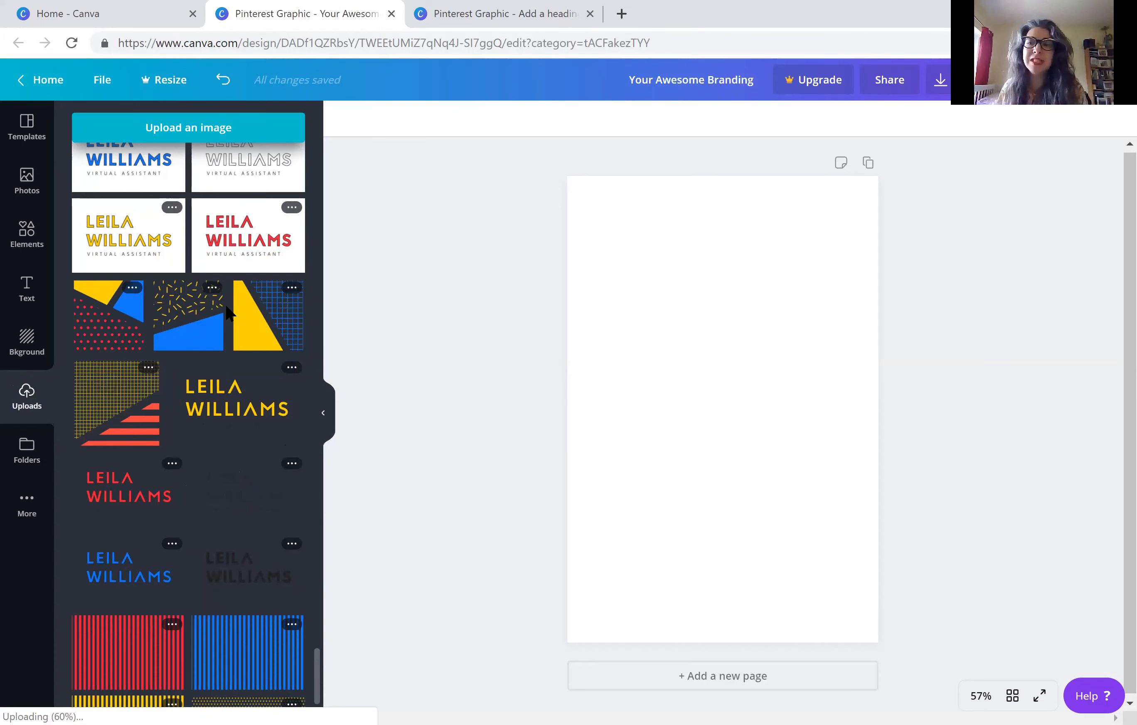
{"action": "left_click", "coordinate": [726, 366]}
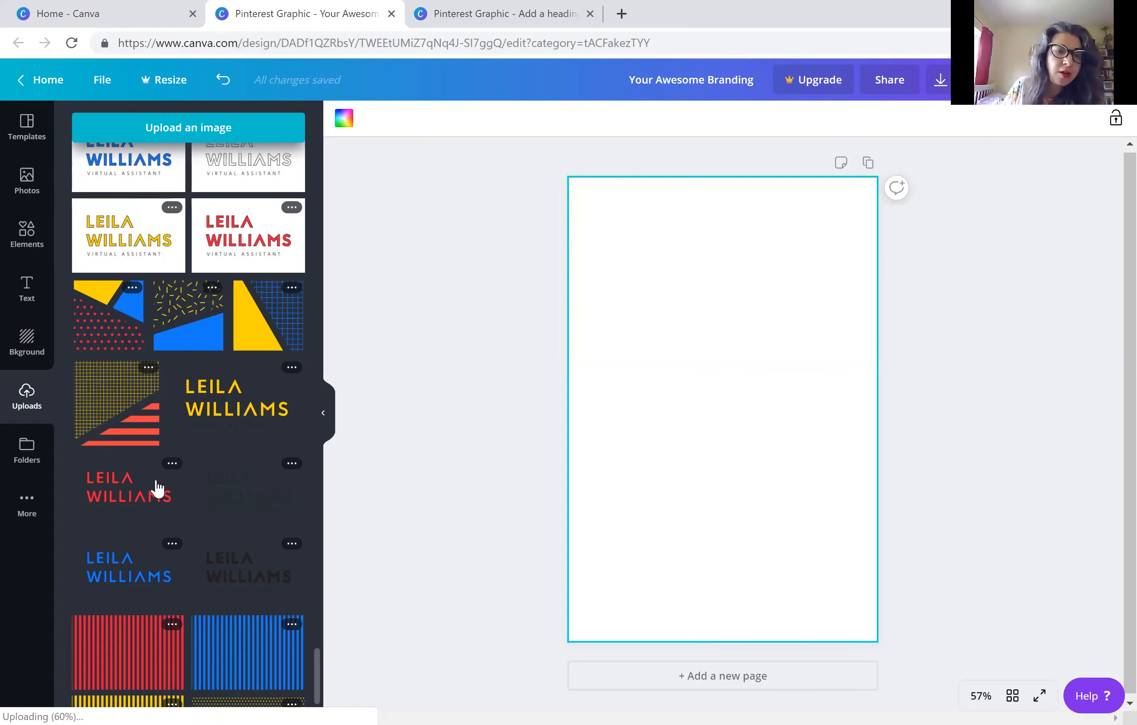
{"action": "left_click_drag", "start_coordinate": [641, 293], "coordinate": [667, 276]}
Shrink the logo to about a third of the page width and centre it near the page's upper edge
{"action": "left_click_drag", "start_coordinate": [614, 355], "coordinate": [747, 260]}
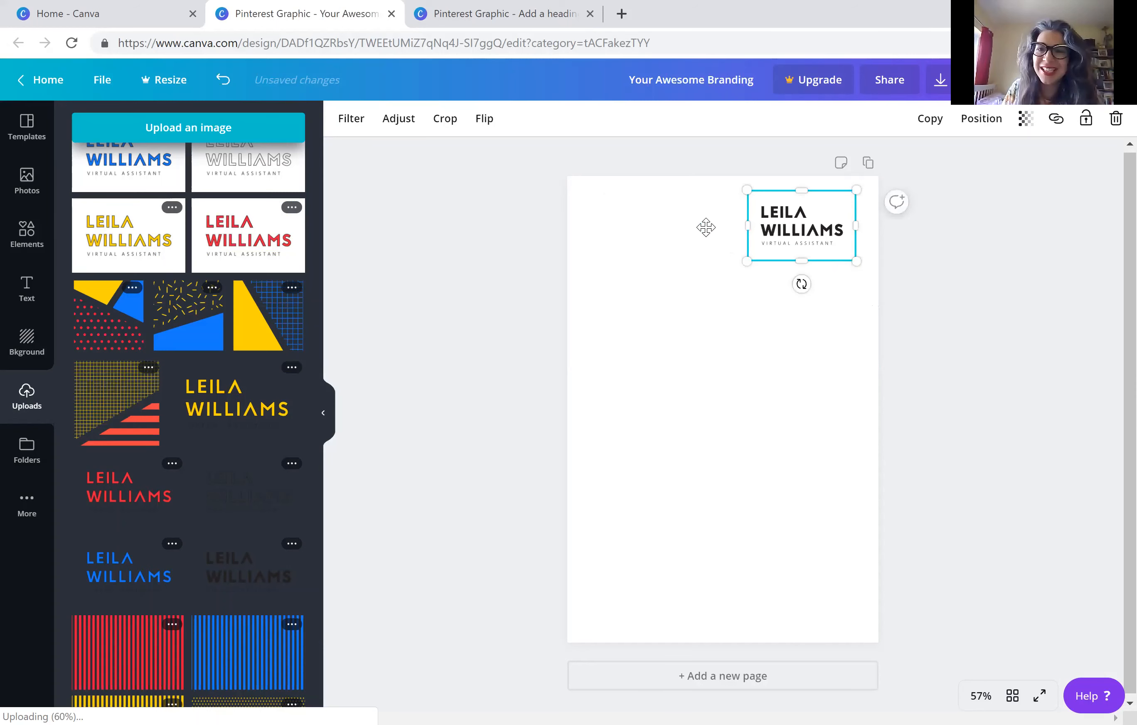
{"action": "left_click_drag", "start_coordinate": [767, 219], "coordinate": [687, 216]}
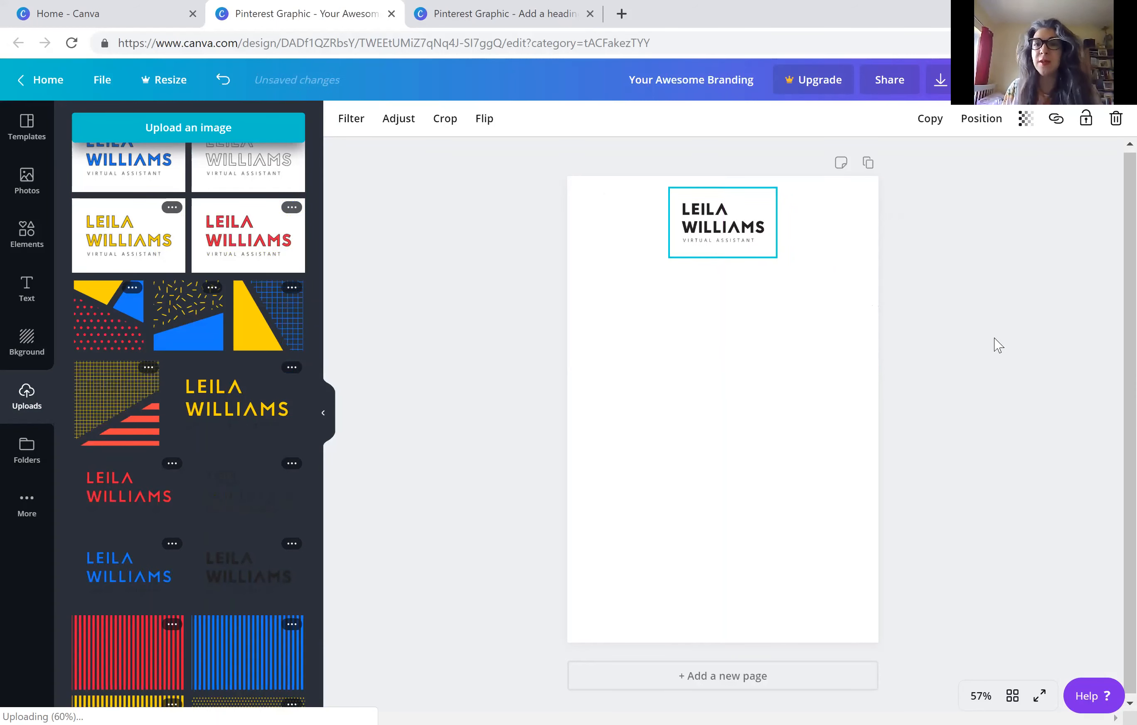
{"action": "left_click", "coordinate": [996, 342]}
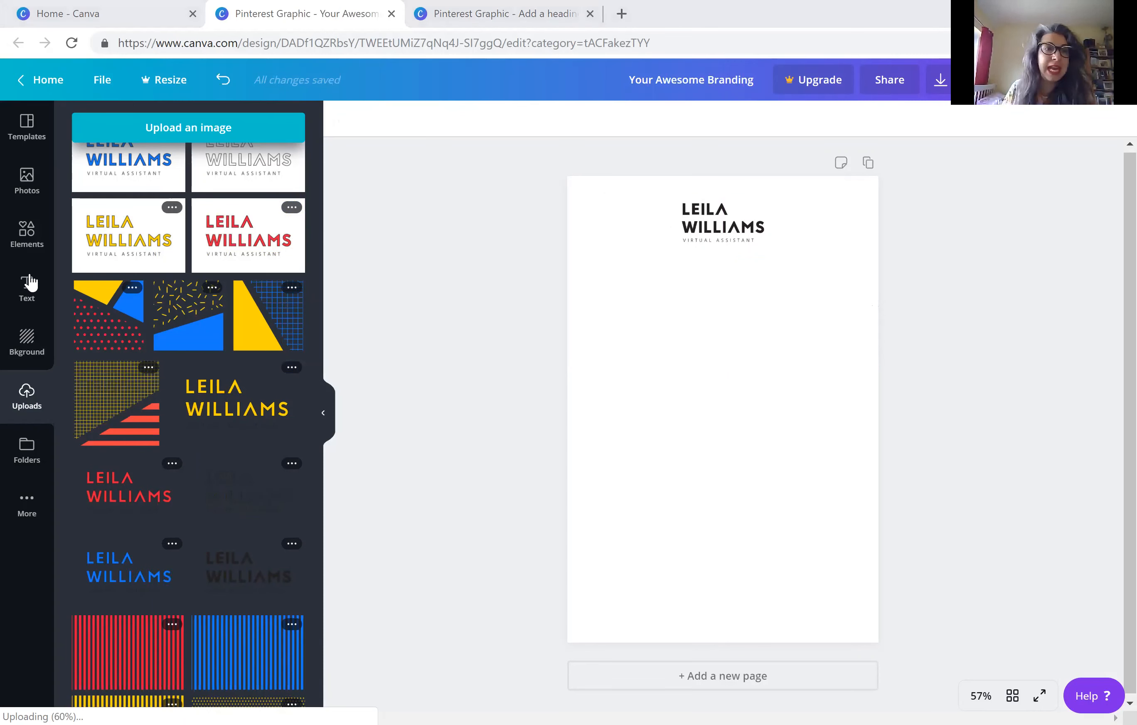
Insert the recently used dotted line element on the page
{"action": "left_click", "coordinate": [21, 241]}
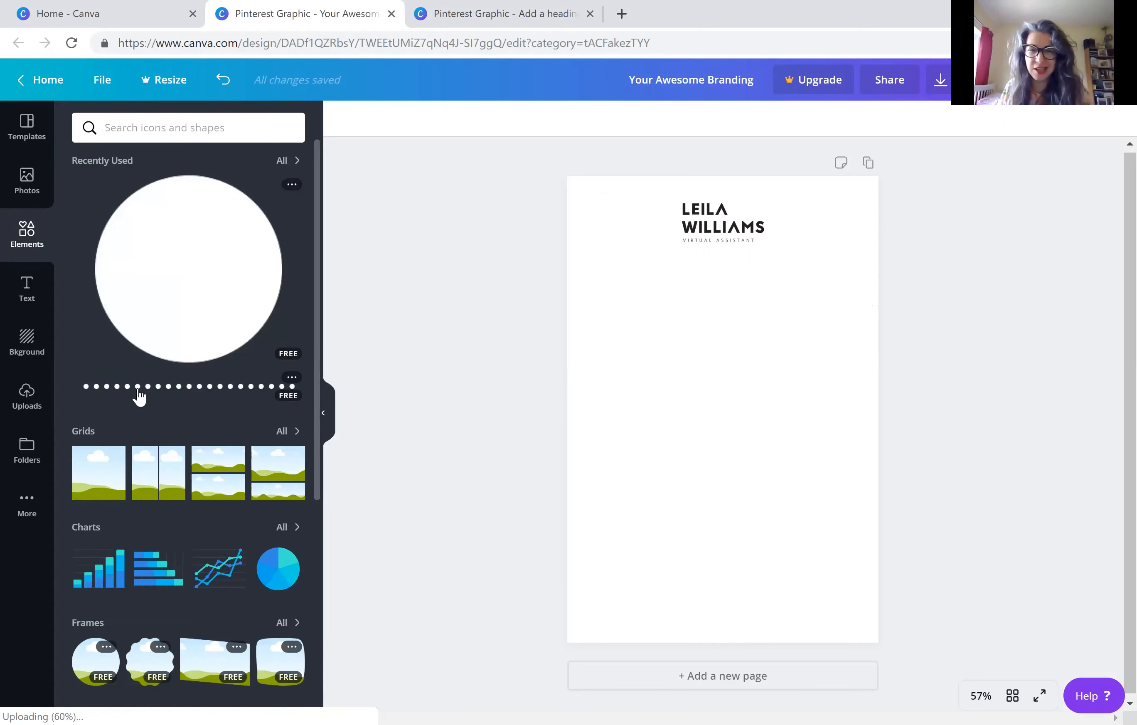
{"action": "left_click", "coordinate": [177, 387]}
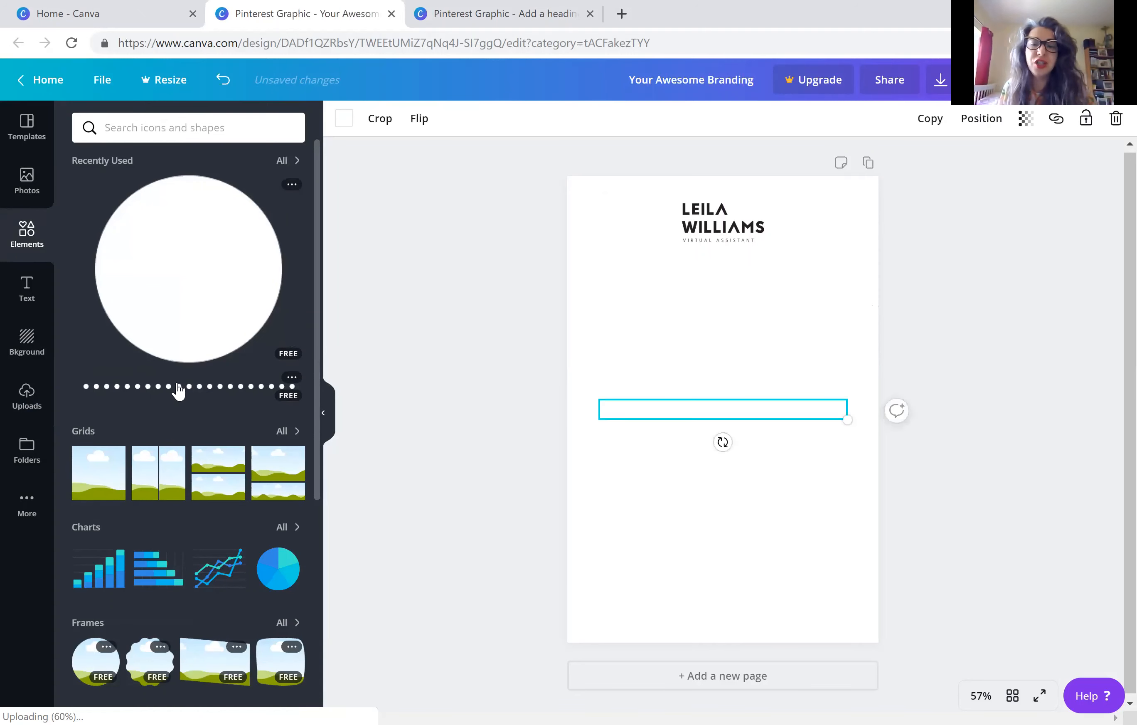
{"action": "double_click", "coordinate": [633, 397]}
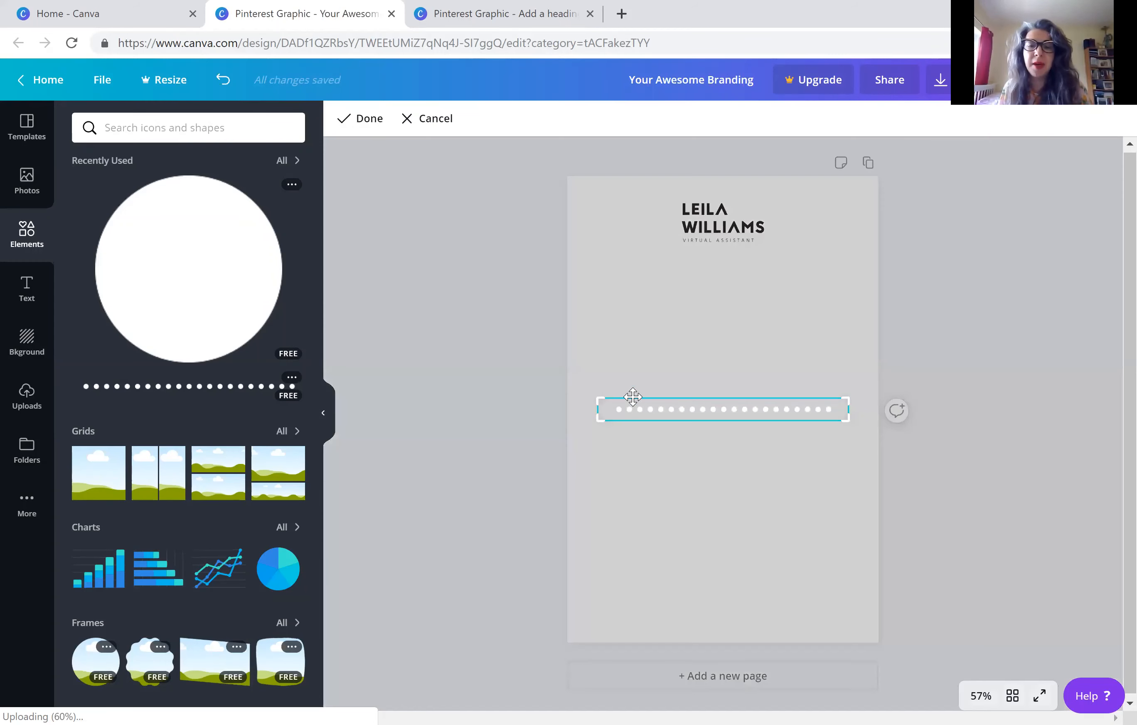
{"action": "left_click", "coordinate": [418, 204]}
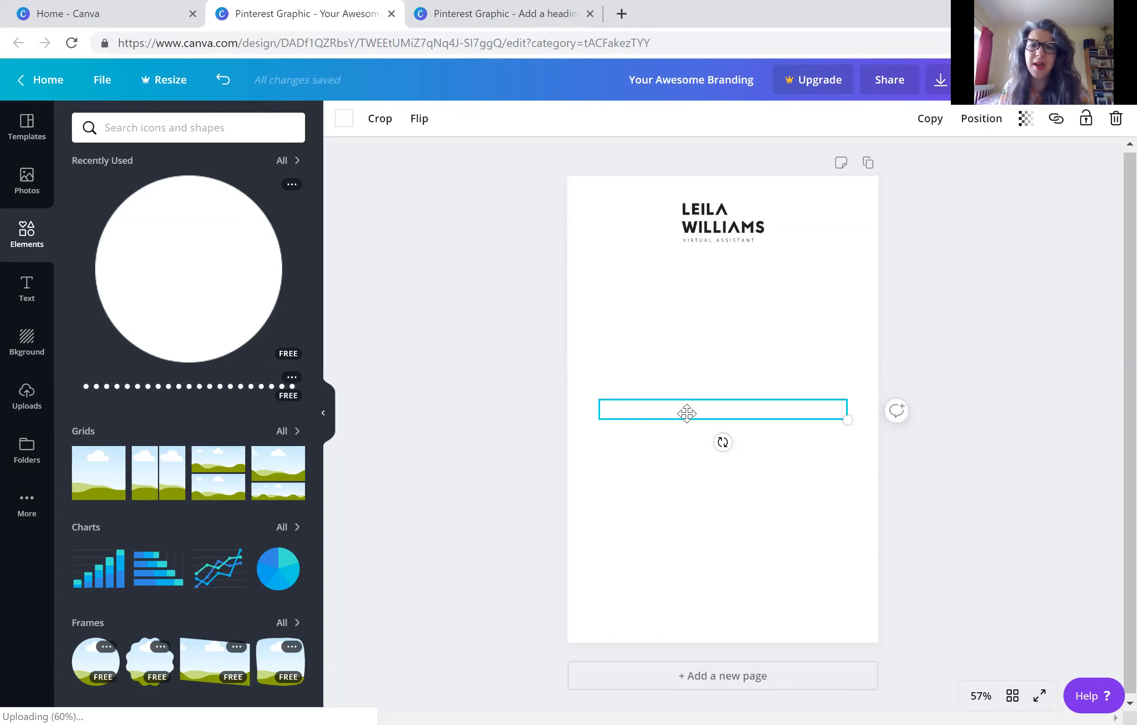
Colour the dotted line black and place it centred directly below the logo
{"action": "left_click", "coordinate": [344, 118]}
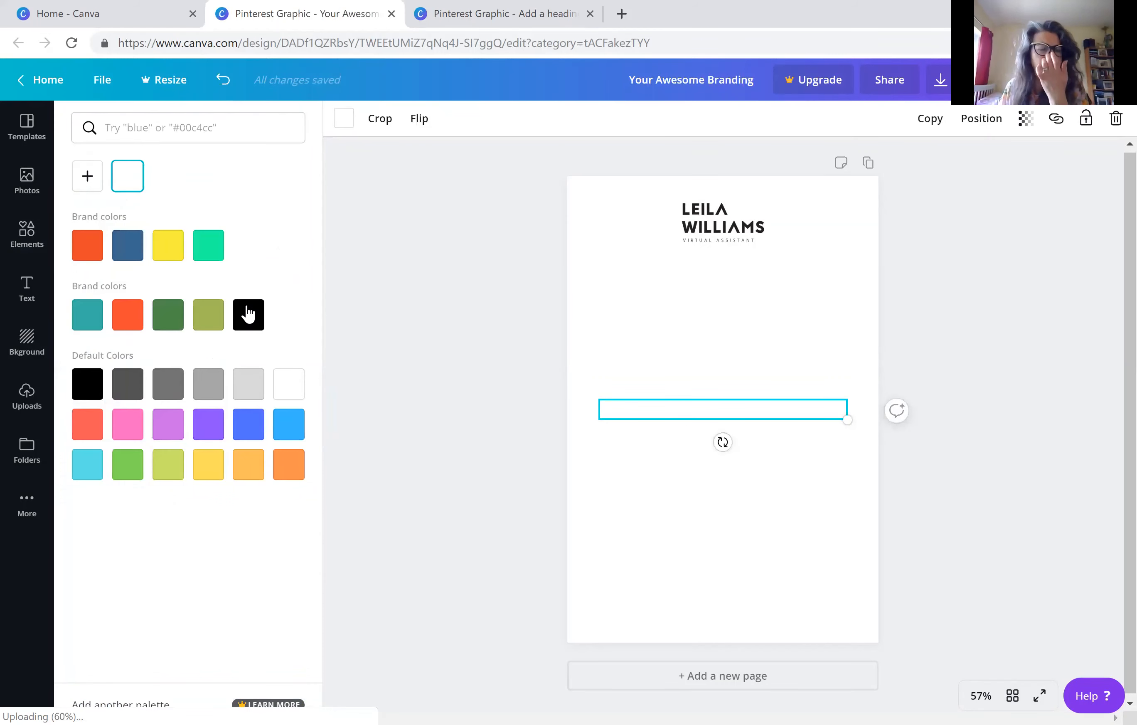
{"action": "left_click", "coordinate": [248, 314]}
{"action": "left_click", "coordinate": [629, 376]}
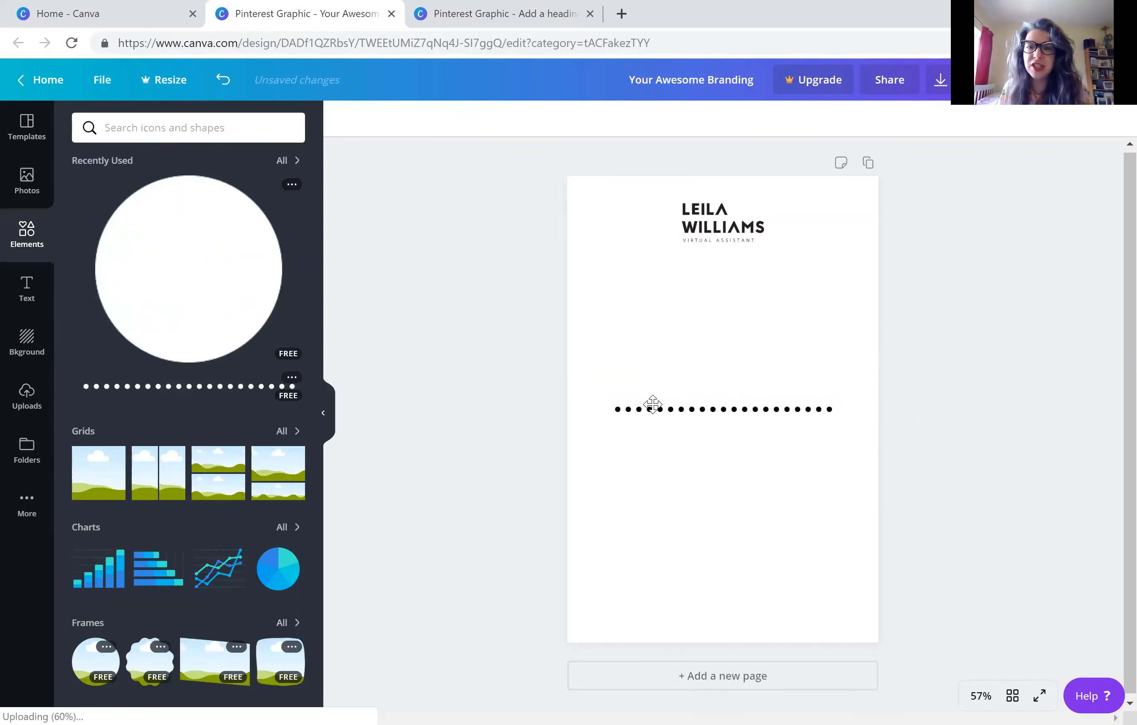
{"action": "left_click_drag", "start_coordinate": [652, 404], "coordinate": [674, 254]}
{"action": "left_click", "coordinate": [667, 292]}
Duplicate the black dotted line twice, placing one copy just above the page's middle and the other about three quarters down the page
{"action": "left_click", "coordinate": [664, 253]}
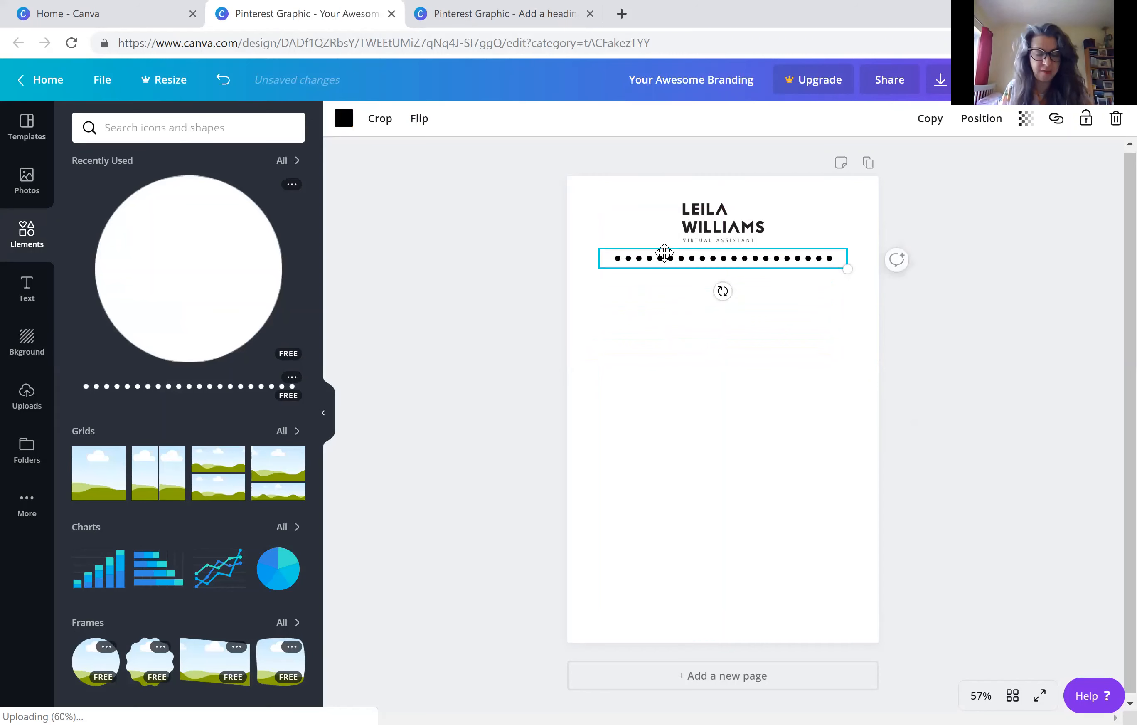
{"action": "type", "text": "#e32536"}
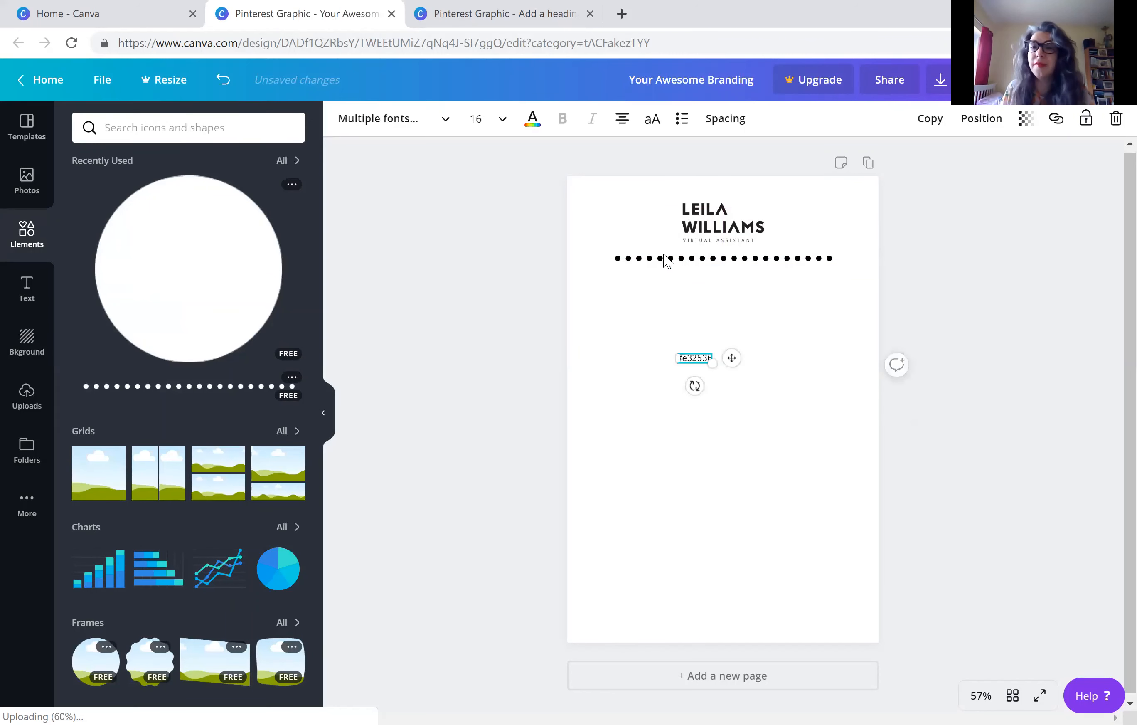
{"action": "key", "text": "ctrl+z"}
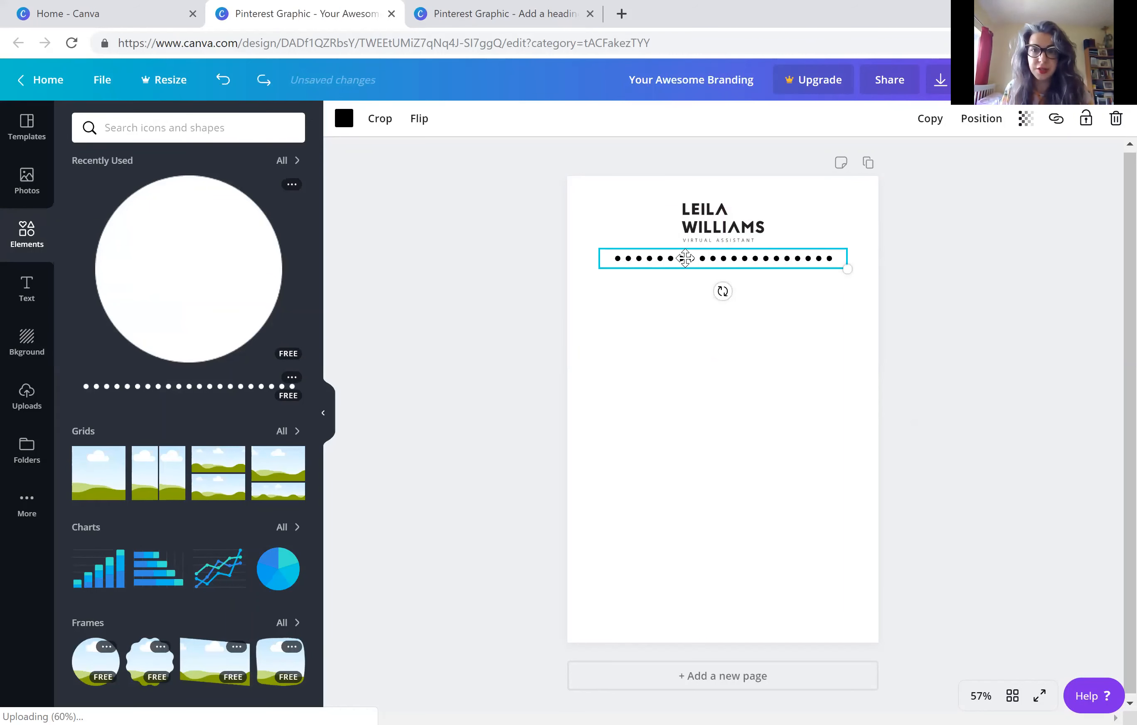
{"action": "key", "text": "ctrl+d"}
{"action": "left_click_drag", "start_coordinate": [695, 267], "coordinate": [692, 379]}
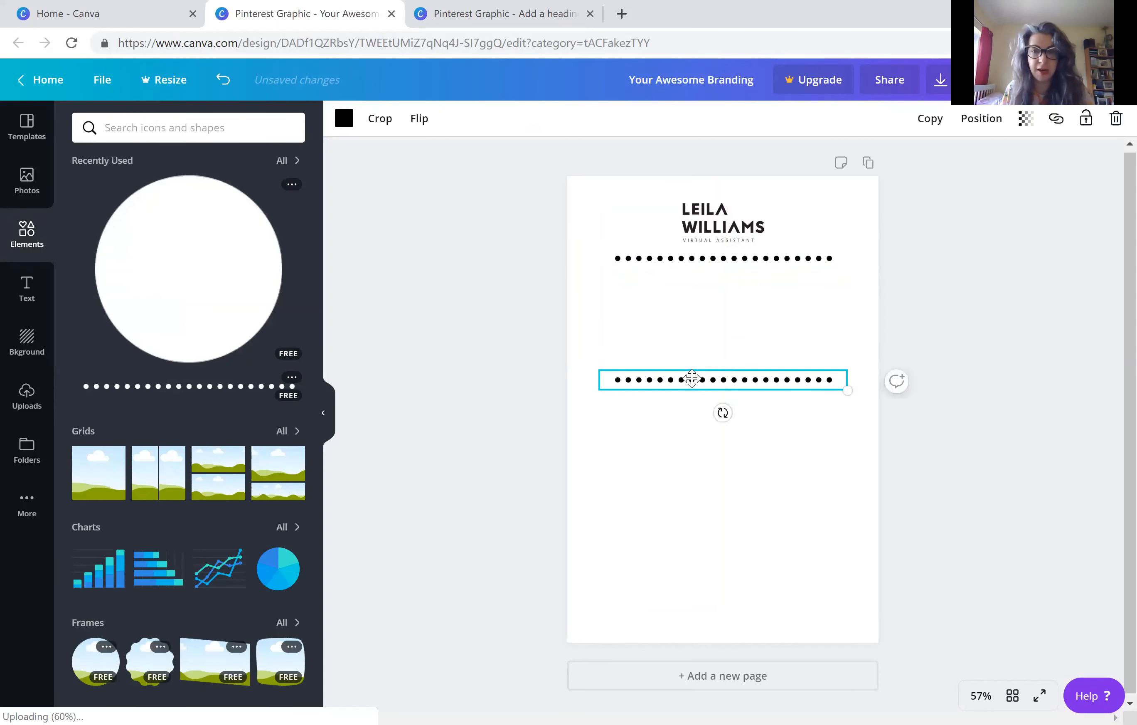
{"action": "key", "text": "ctrl+v"}
{"action": "left_click_drag", "start_coordinate": [709, 265], "coordinate": [706, 499]}
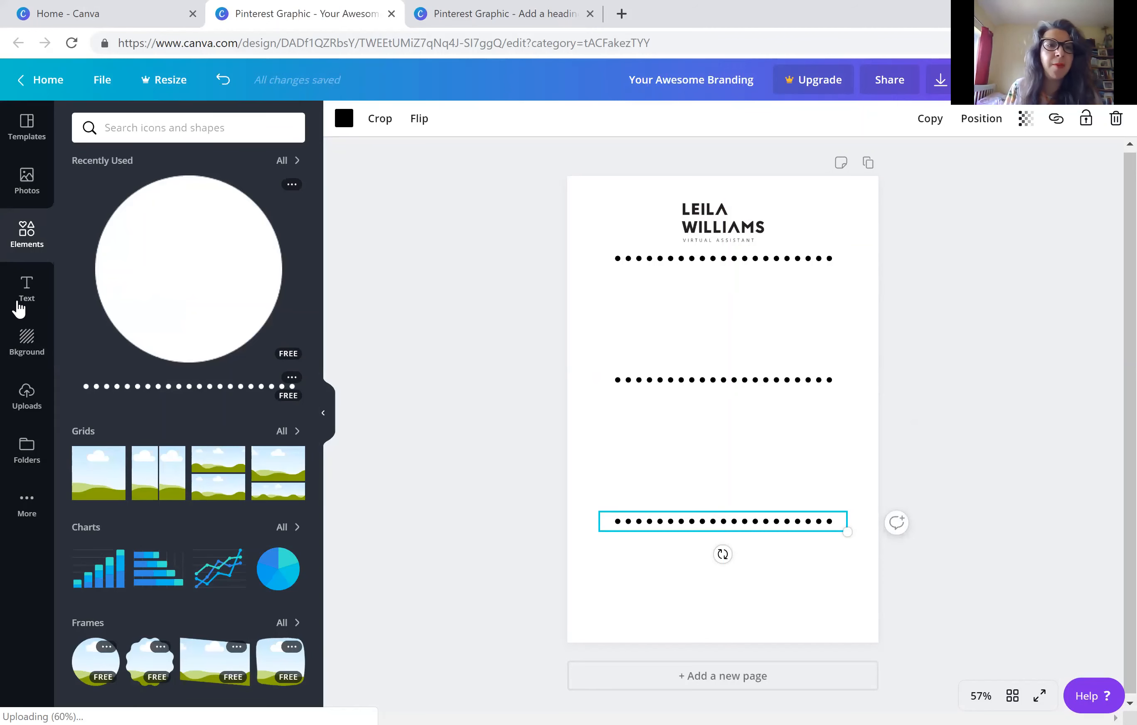
Add a heading text to the page and set its font to Quicksand Light
{"action": "left_click", "coordinate": [26, 283]}
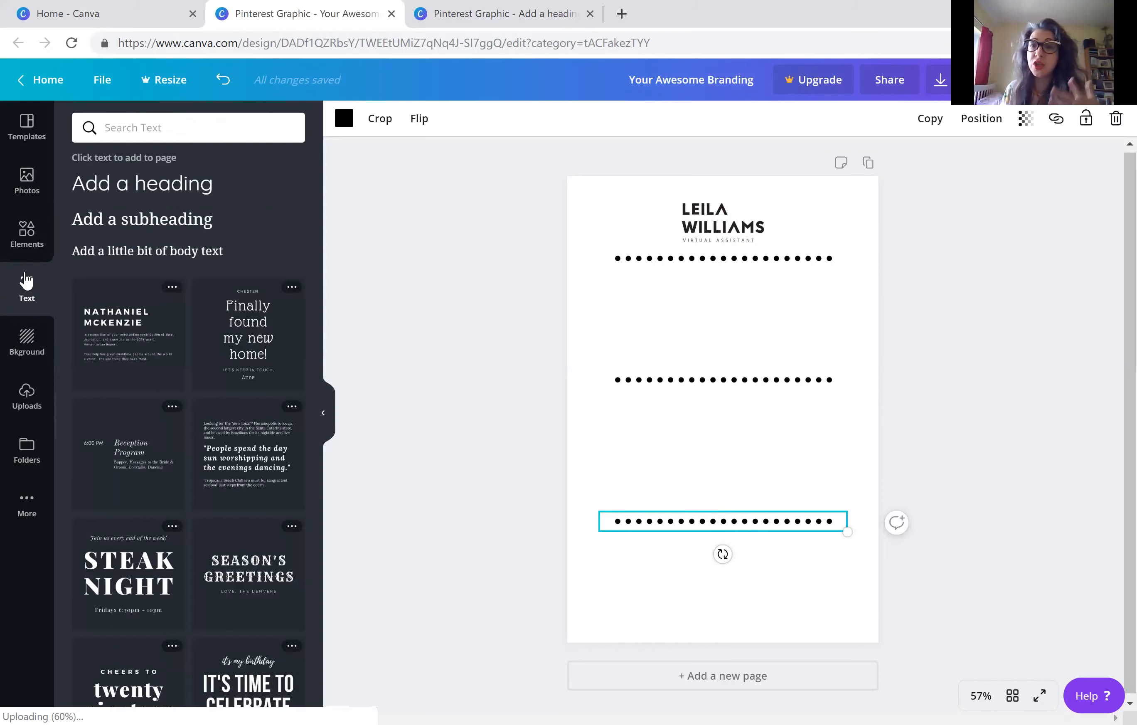
{"action": "left_click", "coordinate": [125, 188]}
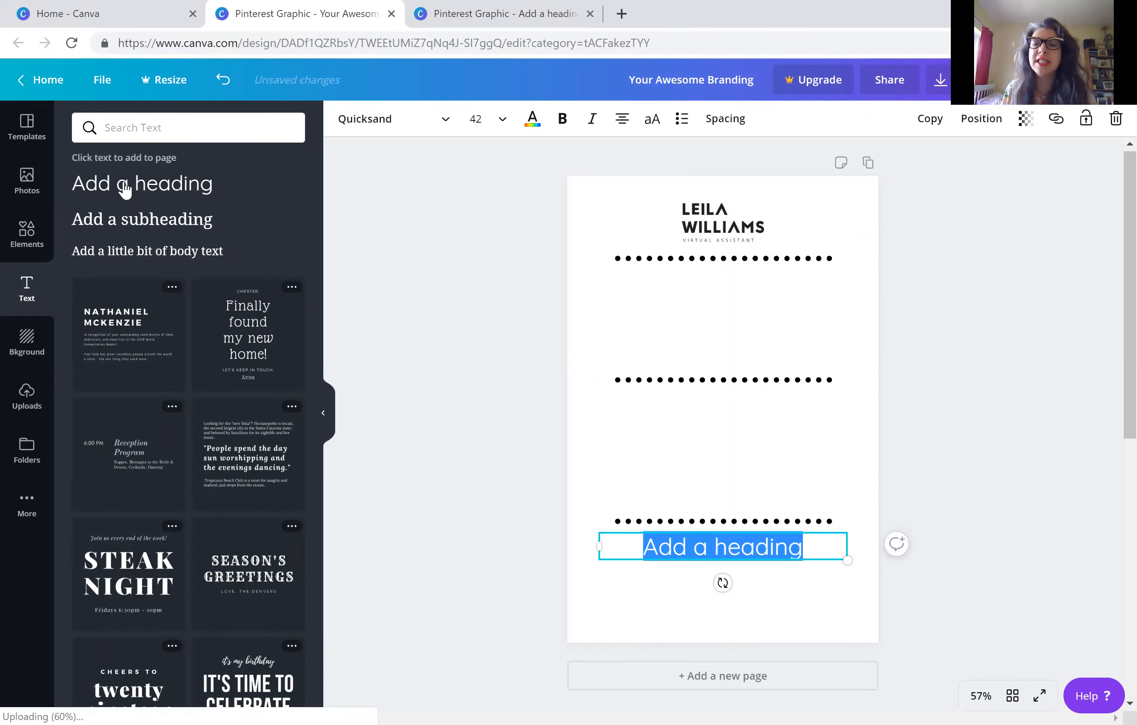
{"action": "left_click", "coordinate": [753, 542]}
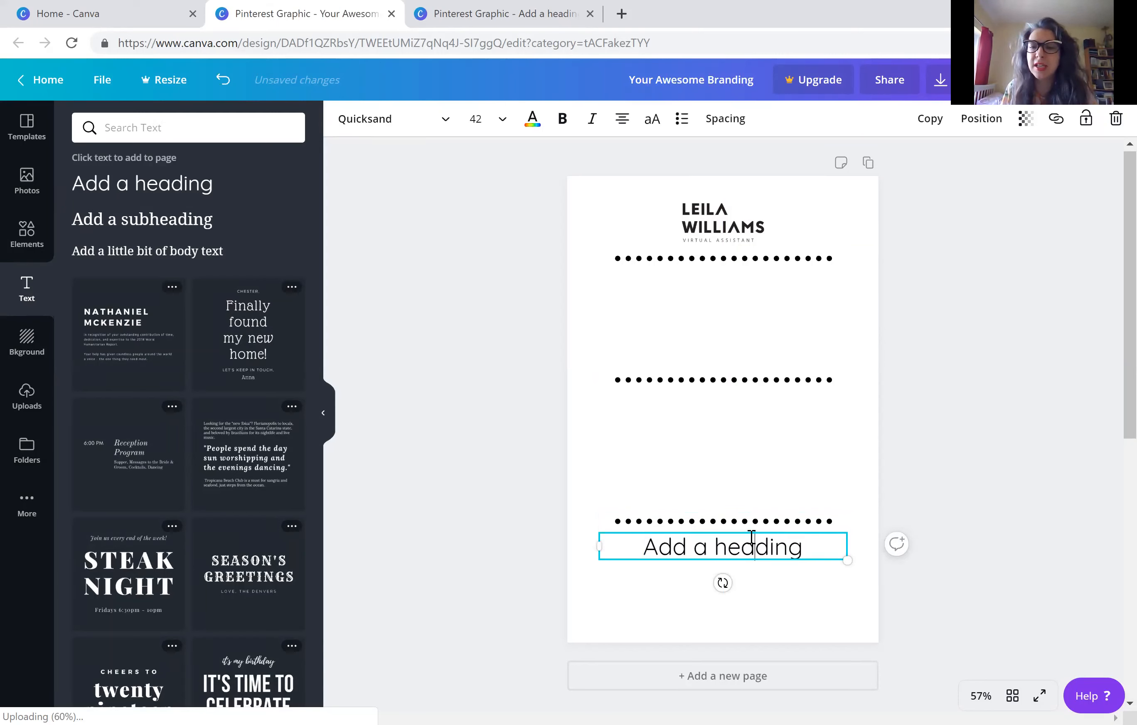
{"action": "double_click", "coordinate": [753, 544]}
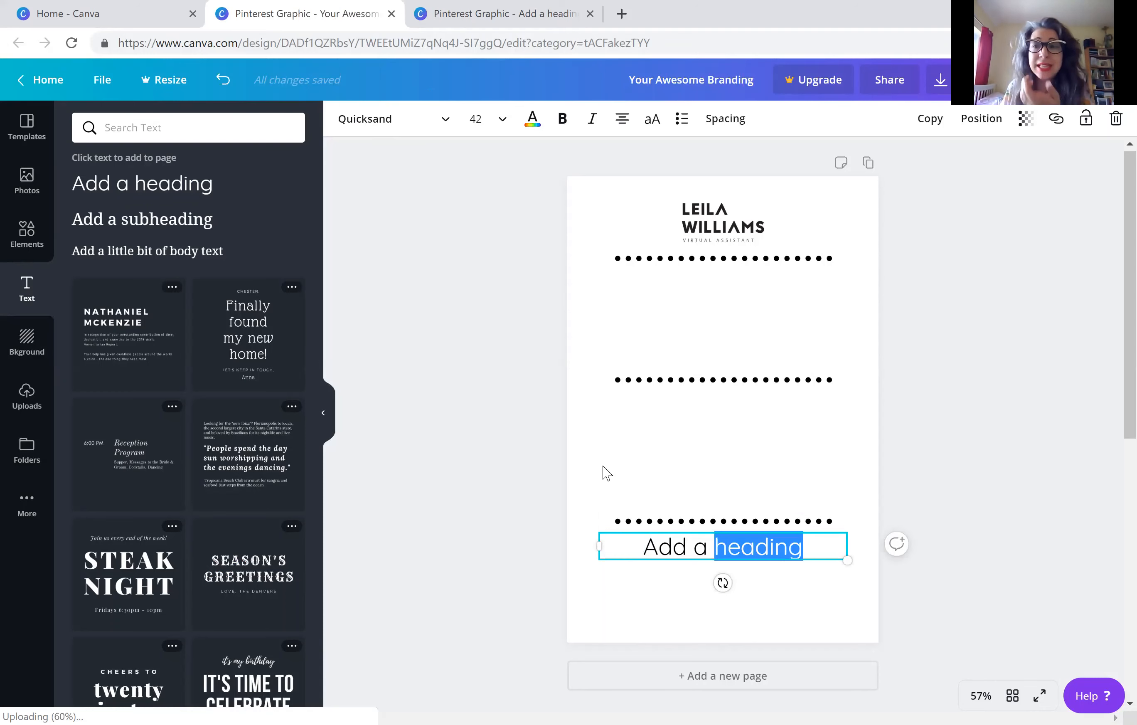
{"action": "triple_click", "coordinate": [687, 534]}
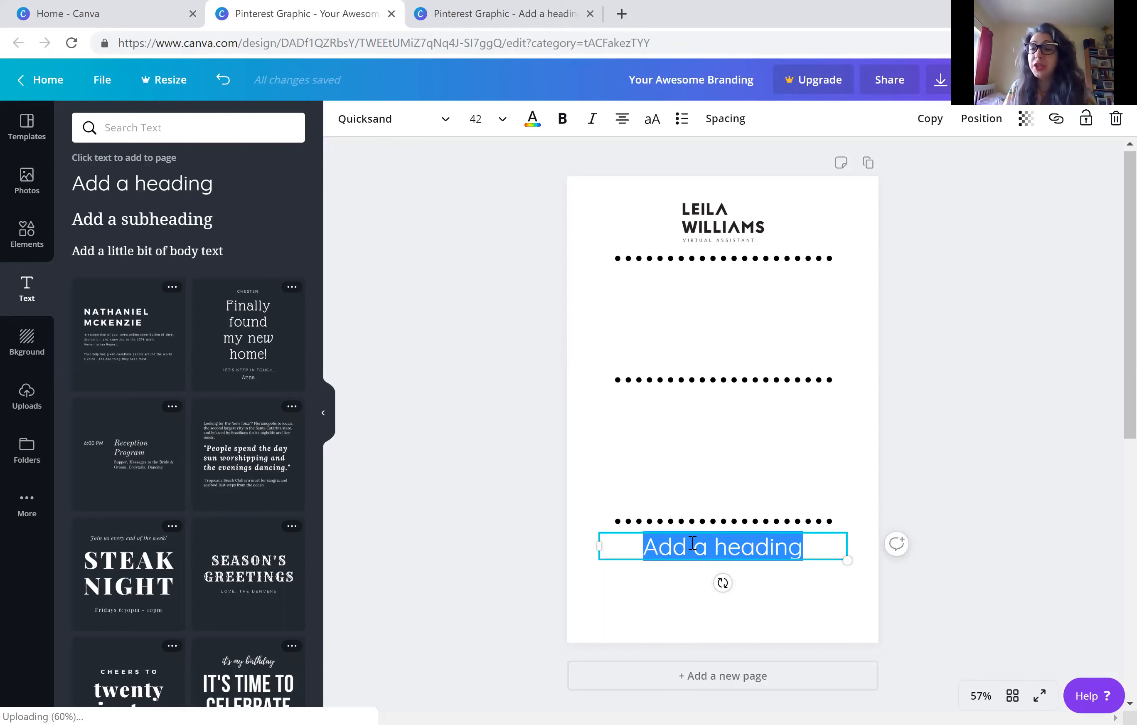
{"action": "left_click", "coordinate": [390, 129]}
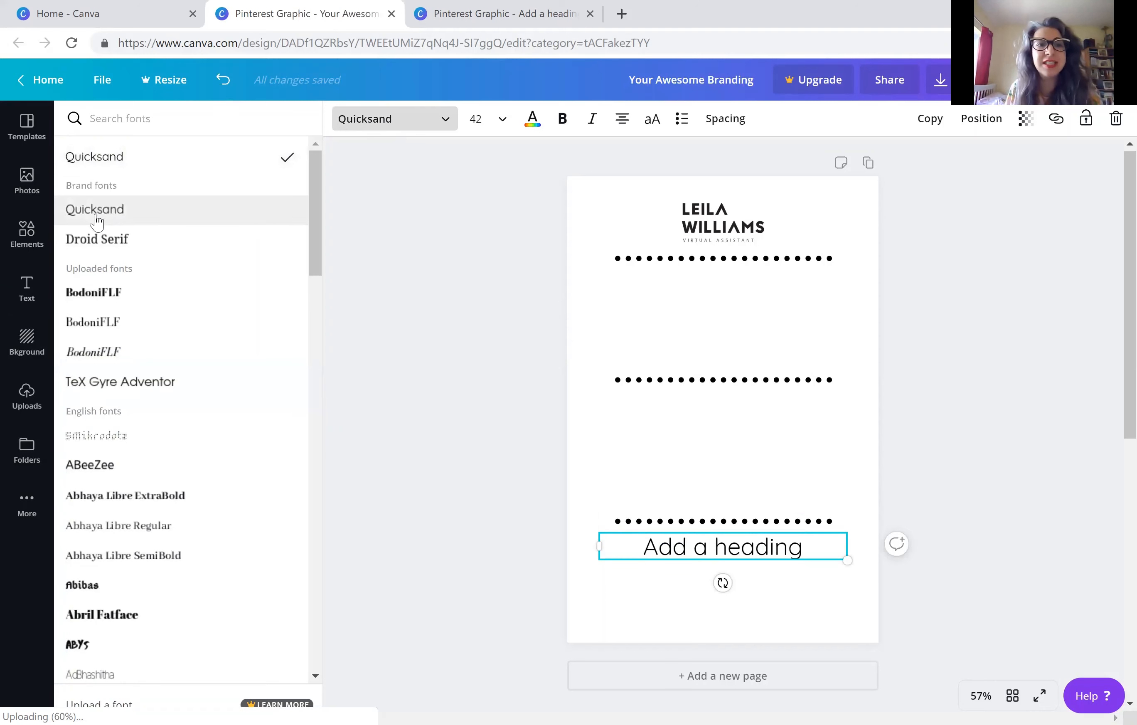
{"action": "left_click", "coordinate": [124, 126]}
{"action": "type", "text": "quick"}
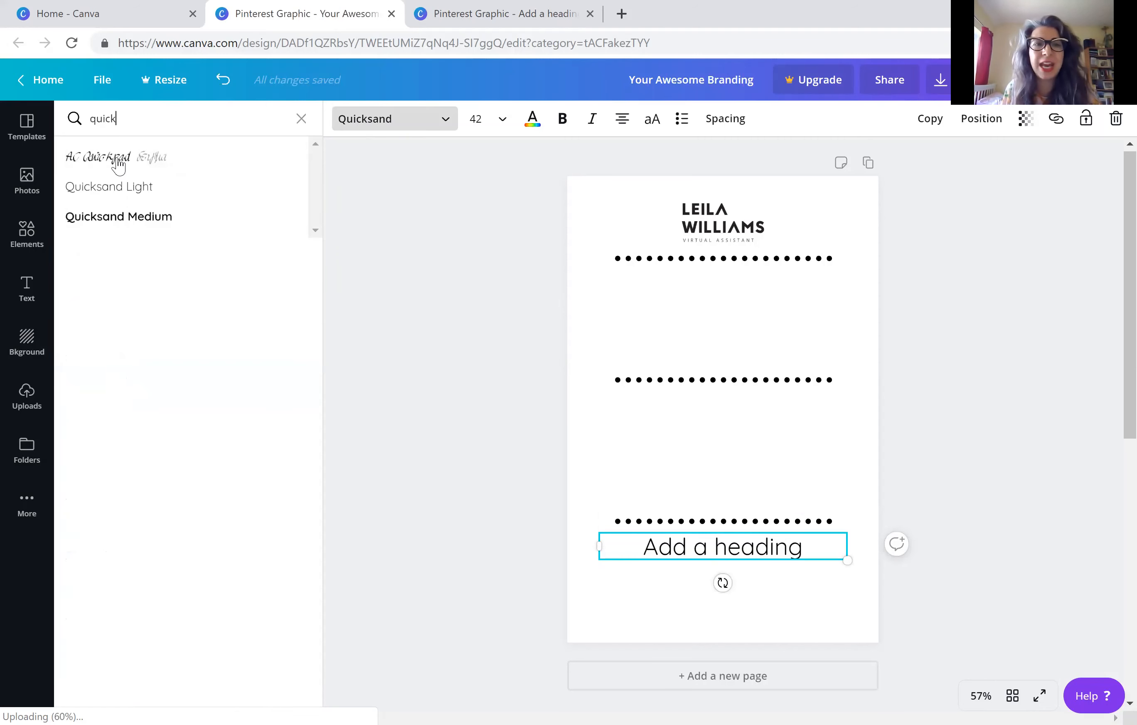
{"action": "left_click", "coordinate": [111, 199]}
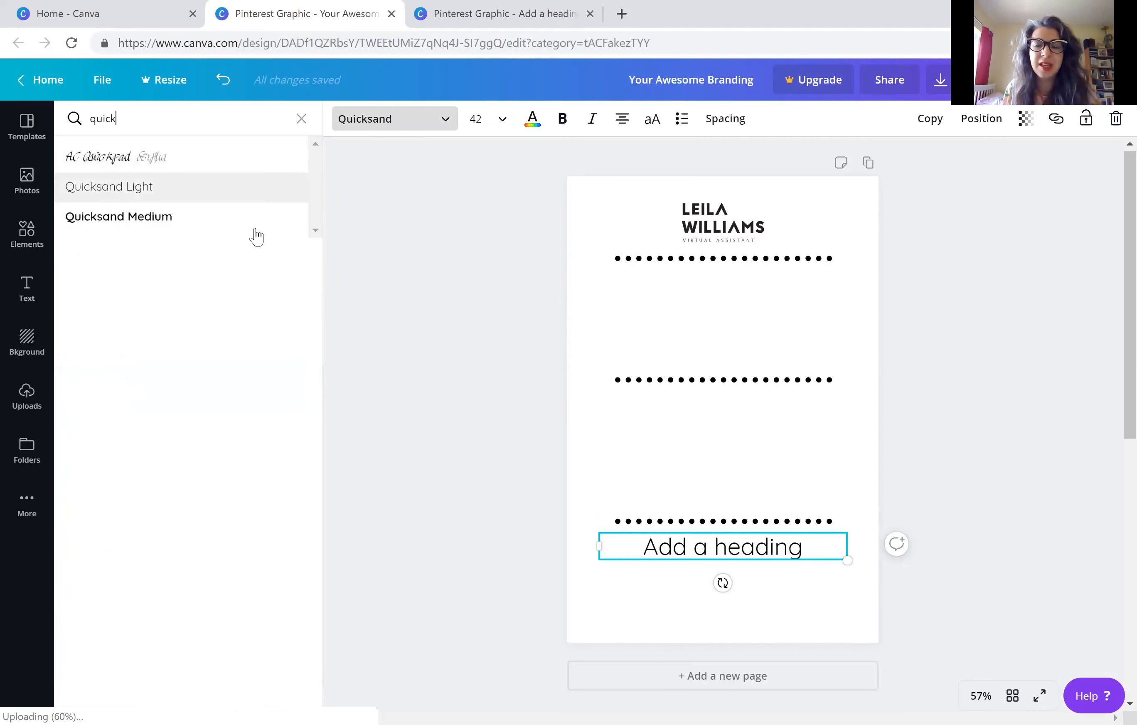
{"action": "triple_click", "coordinate": [742, 545]}
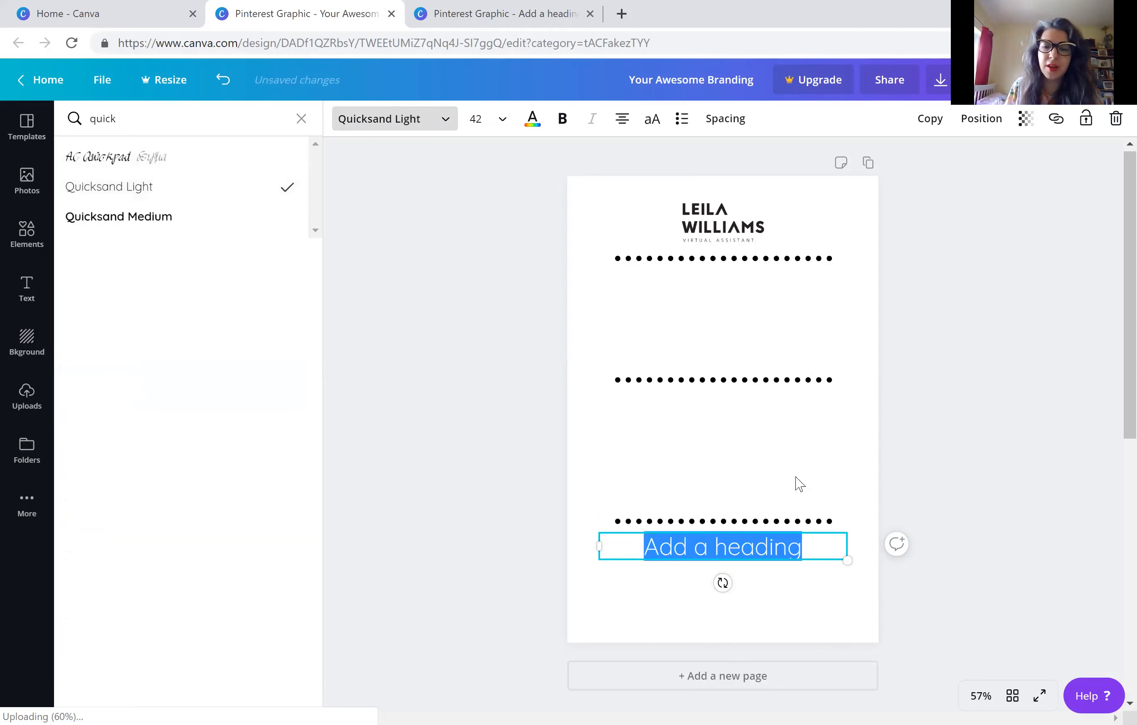
{"action": "left_click", "coordinate": [964, 394]}
Replace the heading's placeholder text with COLOURS in capitals
{"action": "left_click", "coordinate": [713, 556]}
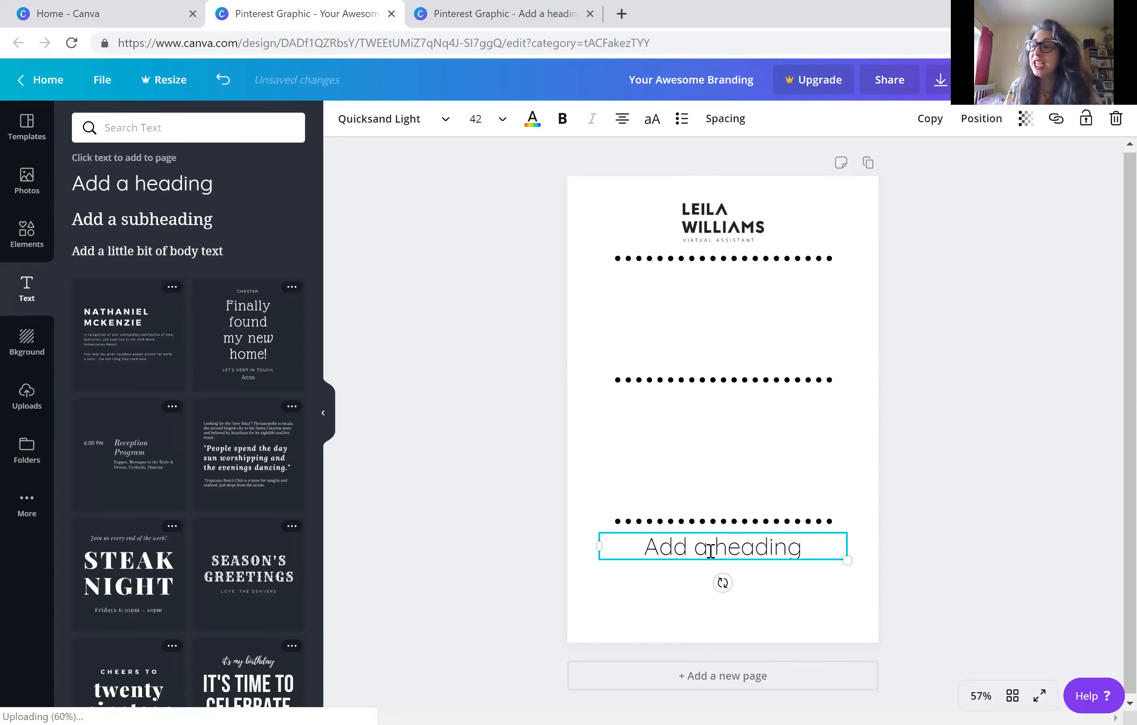
{"action": "triple_click", "coordinate": [711, 551]}
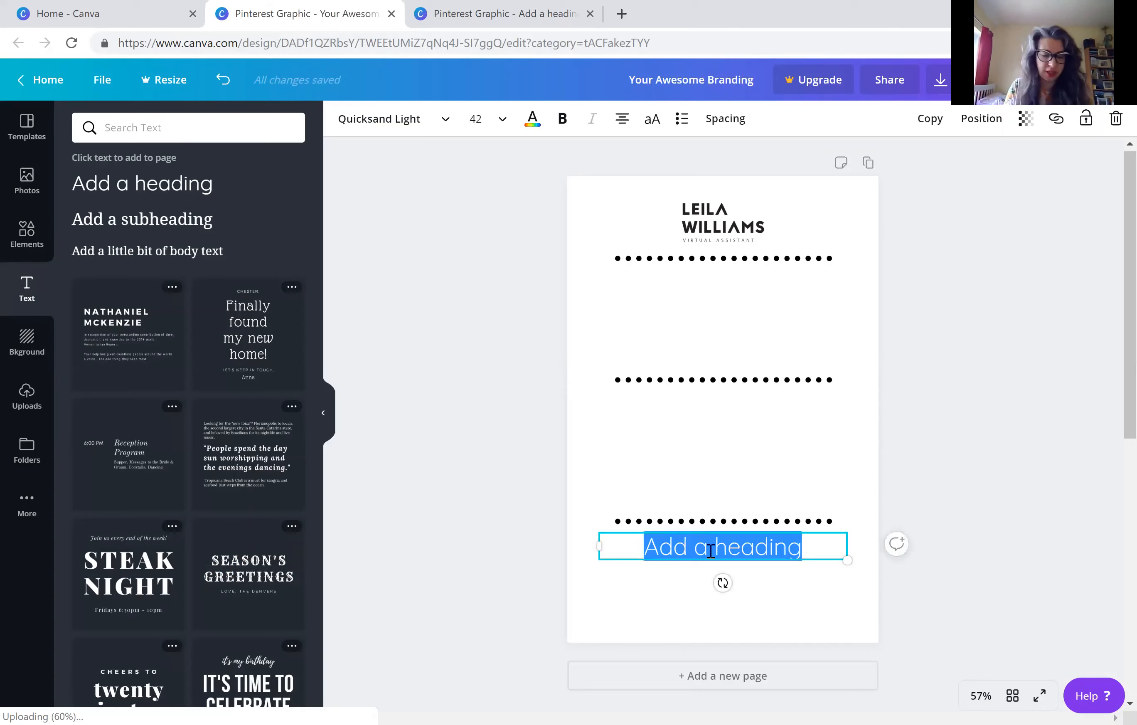
{"action": "type", "text": "golo"}
{"action": "key", "text": "BackSpace"}
{"action": "key", "text": "BackSpace"}
{"action": "key", "text": "BackSpace"}
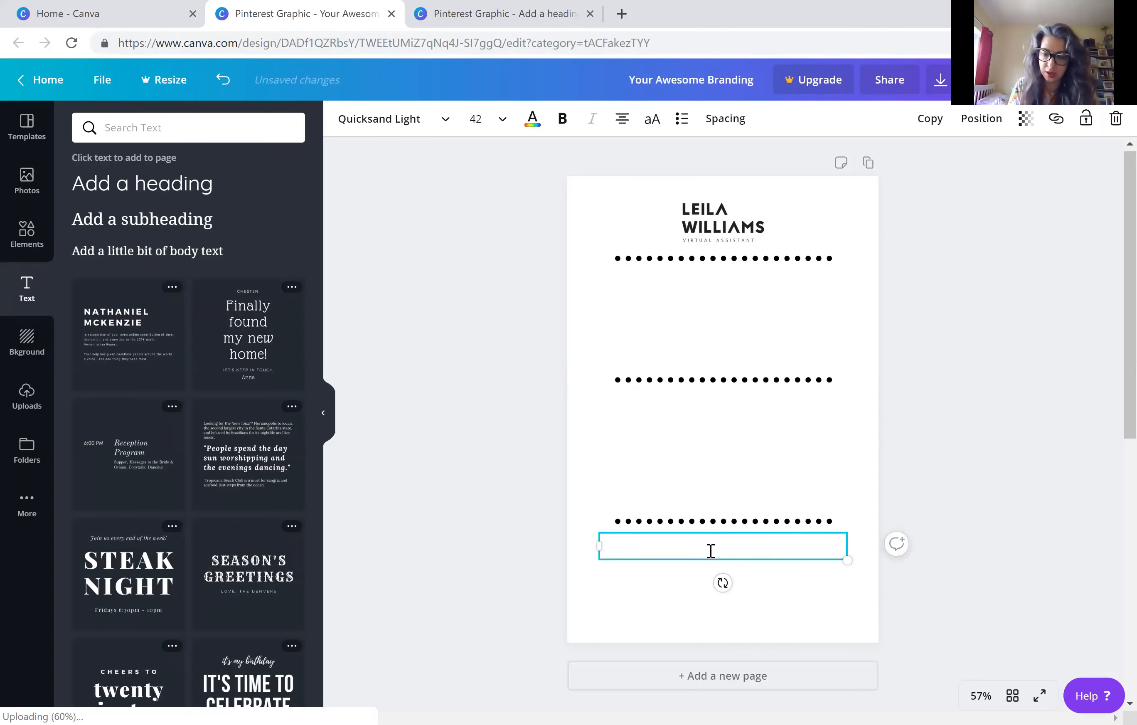
{"action": "type", "text": "colours"}
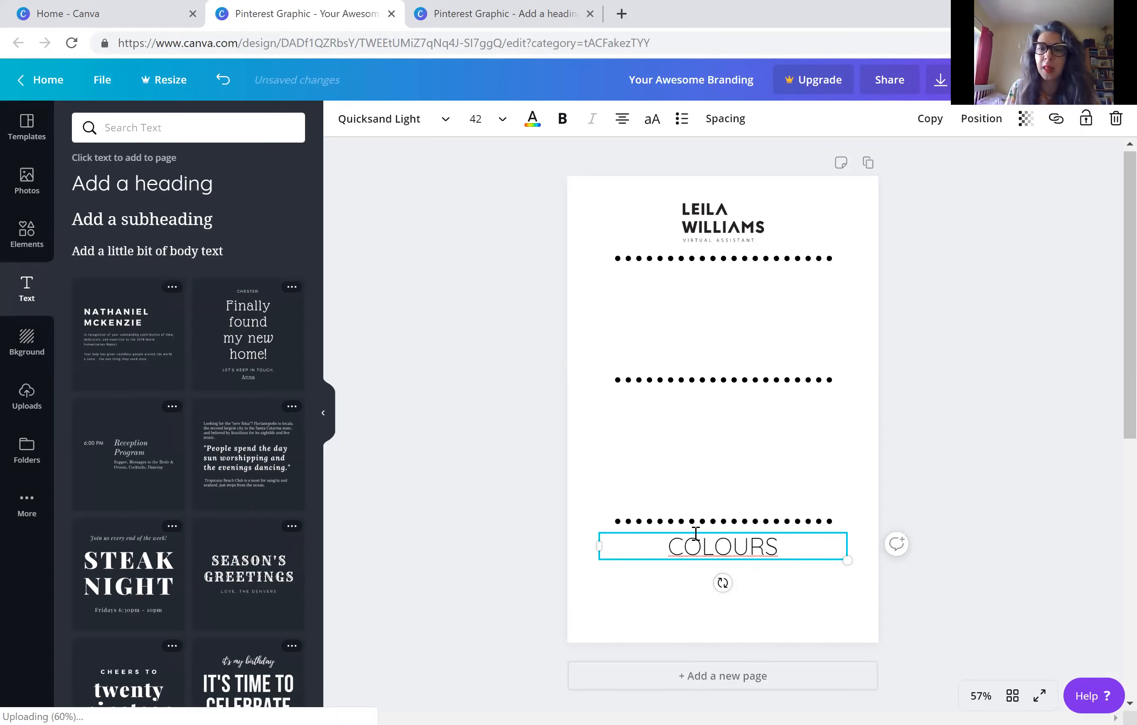
Set the COLOURS heading's font size to 28 and place it centred just below the first dotted line
{"action": "left_click", "coordinate": [494, 123]}
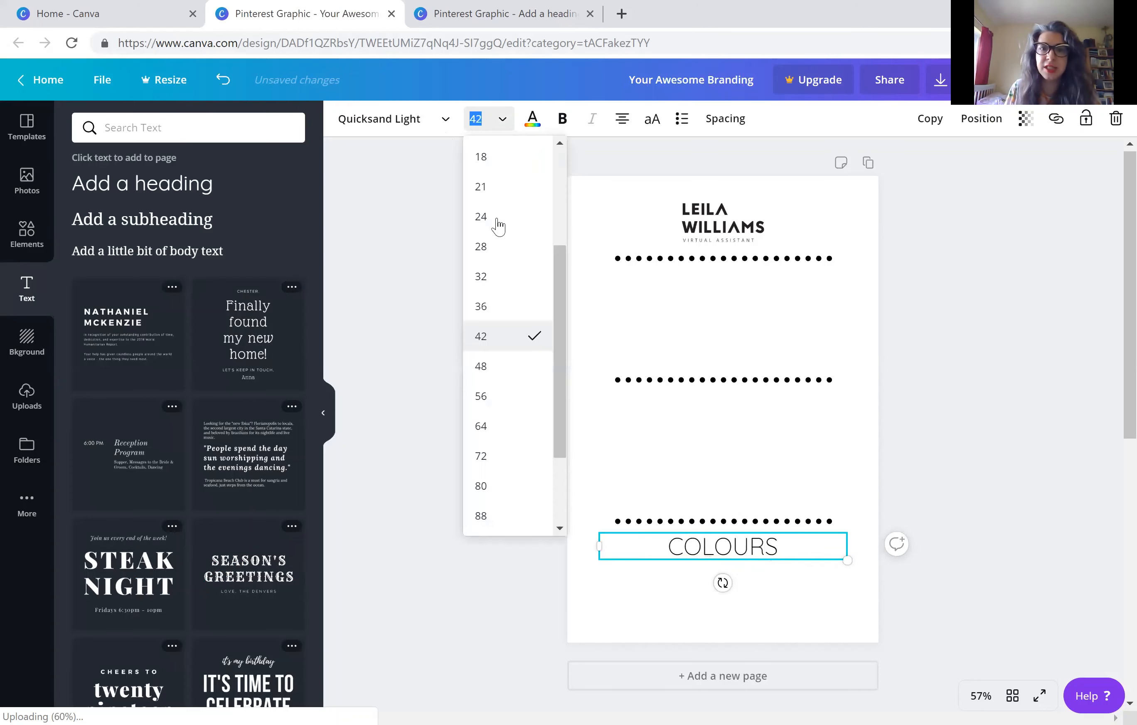
{"action": "left_click", "coordinate": [492, 282]}
{"action": "left_click", "coordinate": [502, 120]}
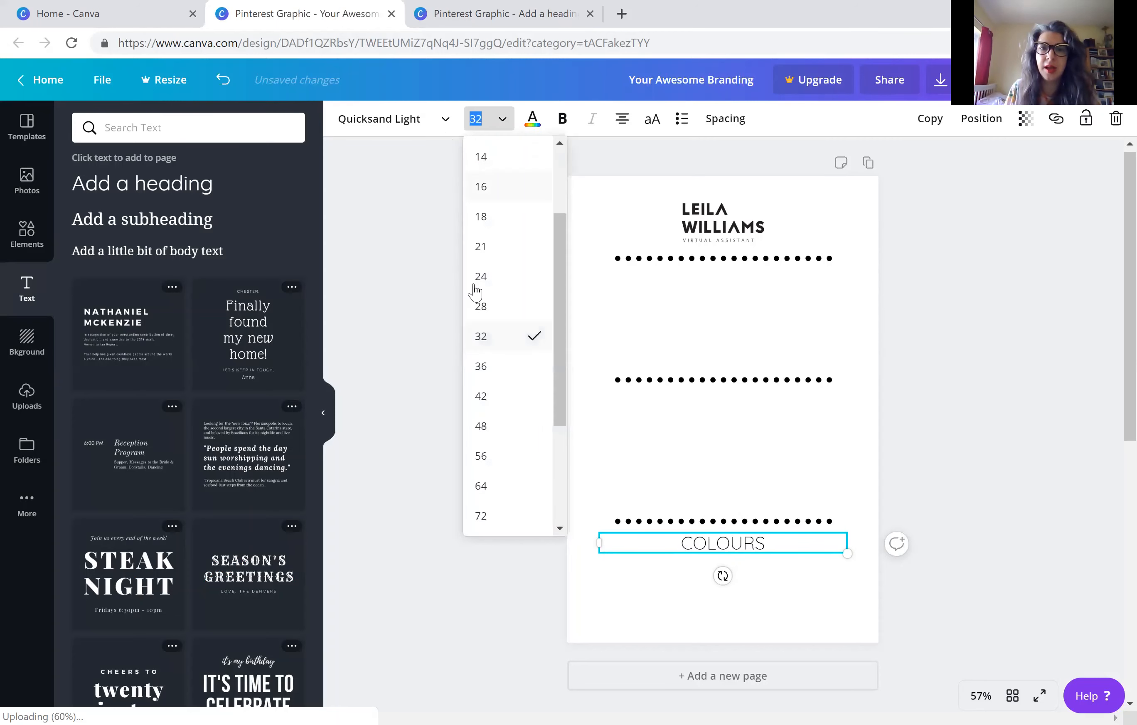
{"action": "left_click", "coordinate": [480, 306]}
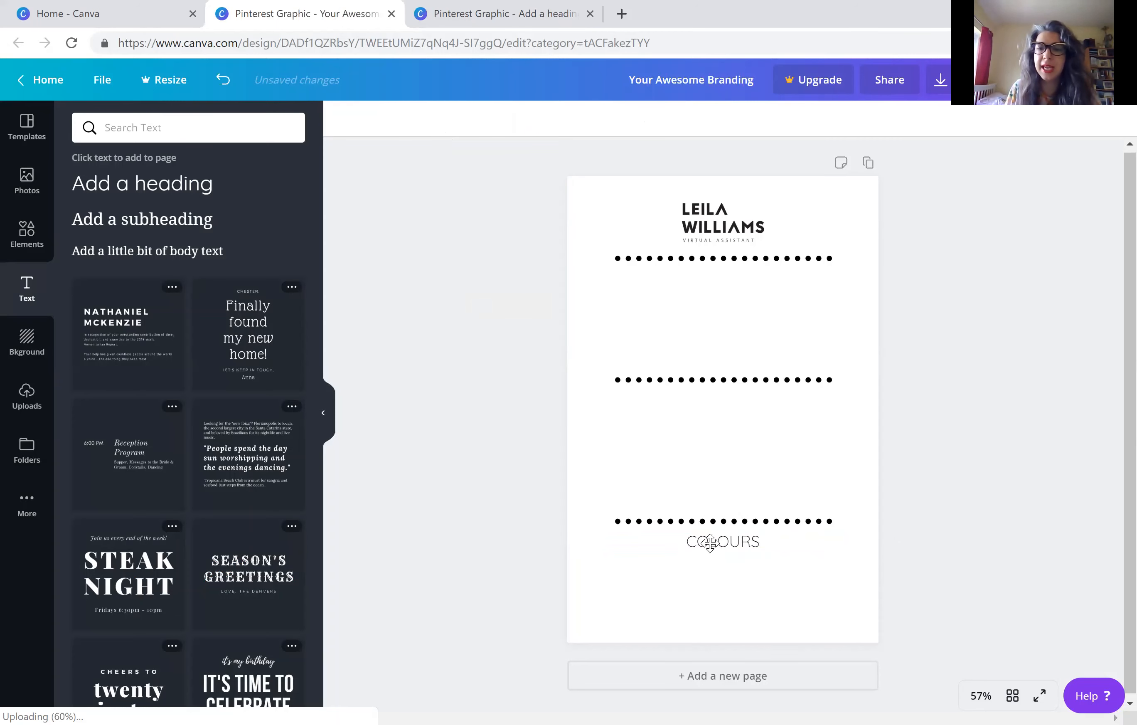
{"action": "left_click_drag", "start_coordinate": [708, 540], "coordinate": [710, 279]}
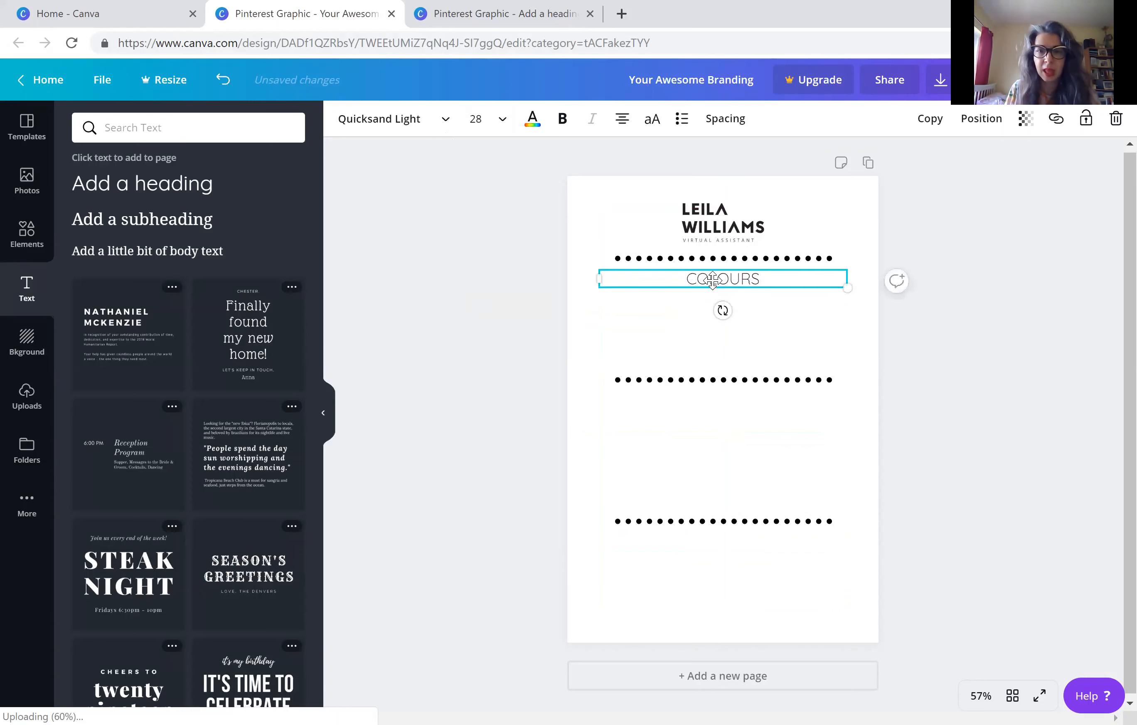
Duplicate the COLOURS heading below the second dotted line and change the copy's text to INSPIRATION
{"action": "left_click", "coordinate": [710, 278]}
{"action": "left_click", "coordinate": [689, 281]}
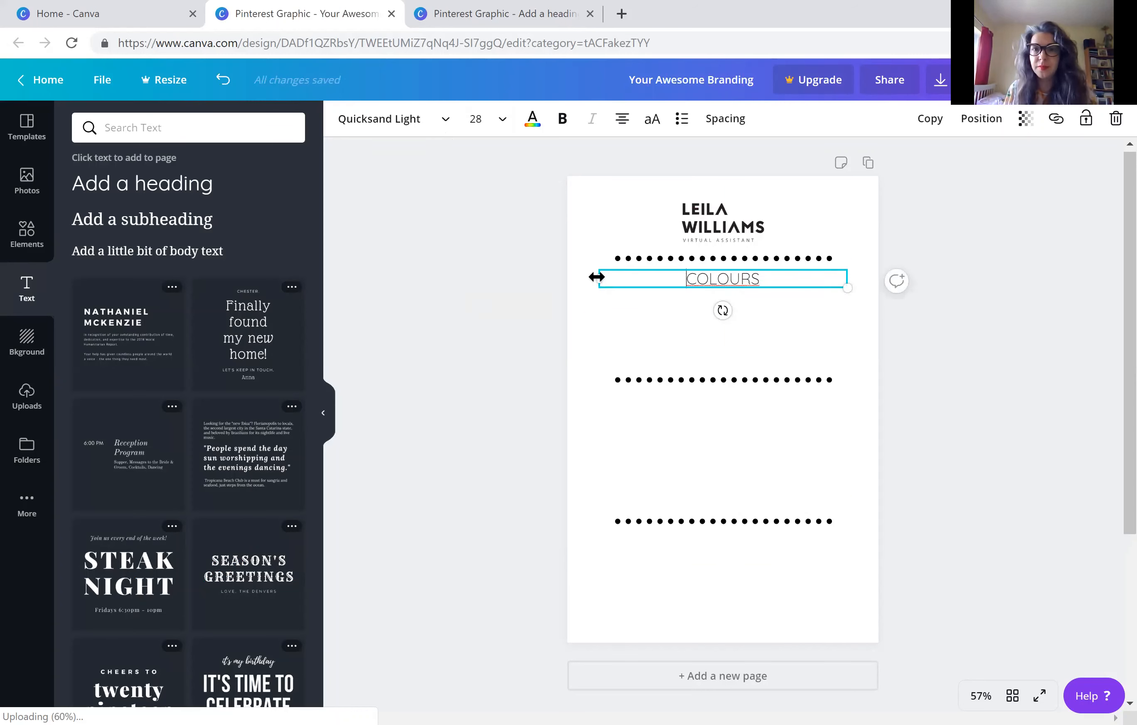
{"action": "left_click_drag", "start_coordinate": [677, 286], "coordinate": [676, 403]}
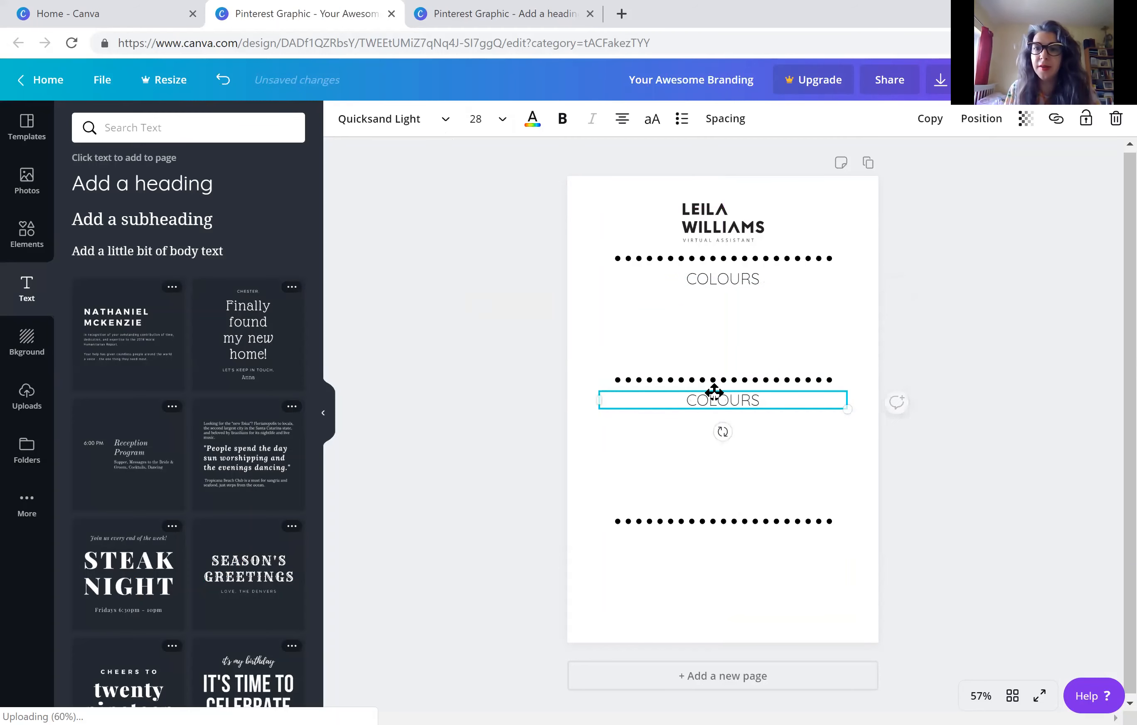
{"action": "double_click", "coordinate": [716, 393]}
{"action": "key", "text": "ctrl+c"}
{"action": "type", "text": "INSPIRA"}
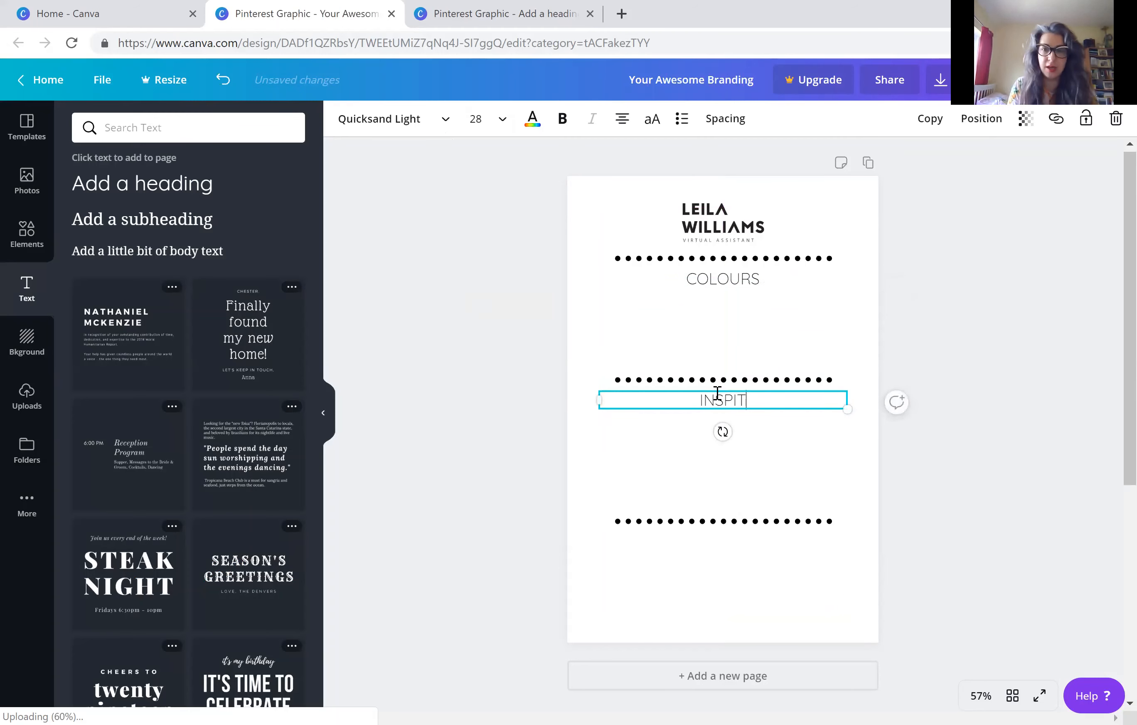
{"action": "type", "text": "TION"}
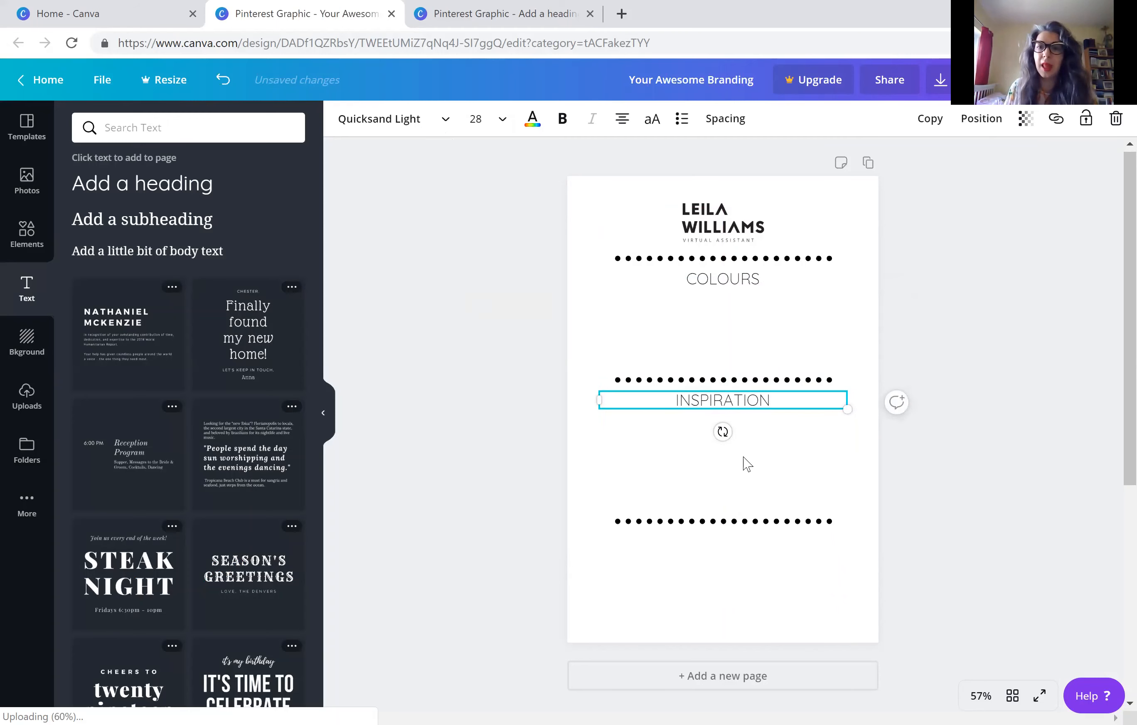
{"action": "left_click", "coordinate": [738, 411]}
{"action": "left_click", "coordinate": [738, 401]}
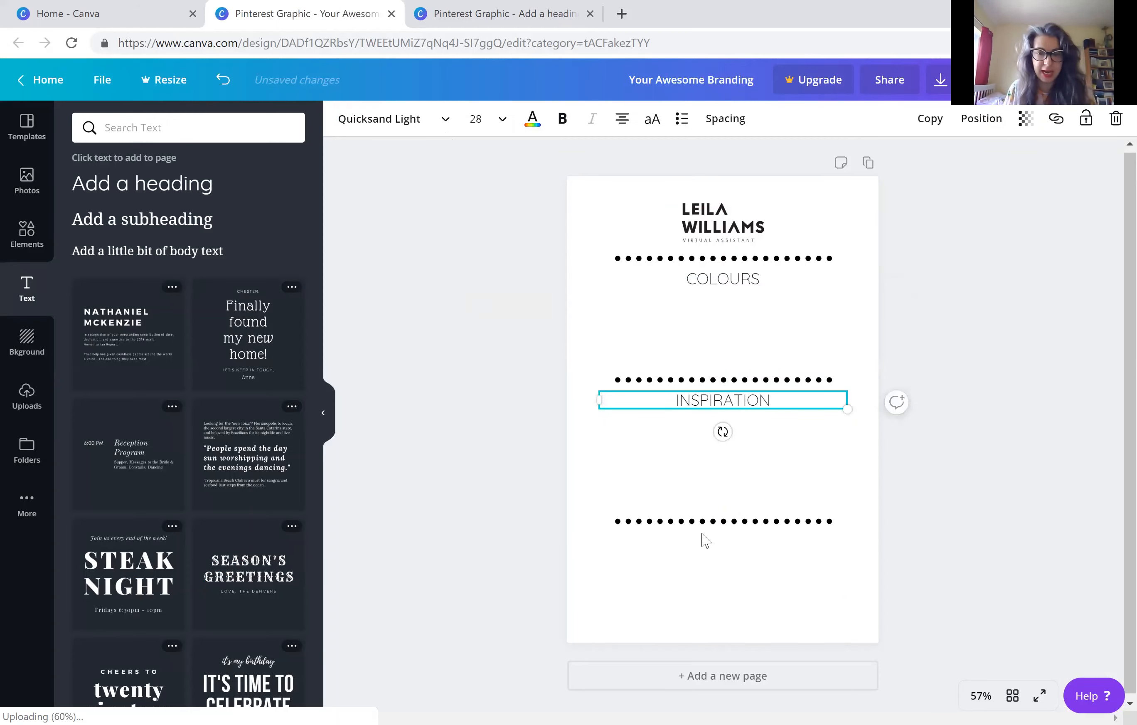
Place another copy of the COLOURS heading just below the third dotted line and change its text to FONTS
{"action": "left_click", "coordinate": [695, 565]}
{"action": "key", "text": "ctrl+v"}
{"action": "left_click_drag", "start_coordinate": [720, 285], "coordinate": [710, 533]}
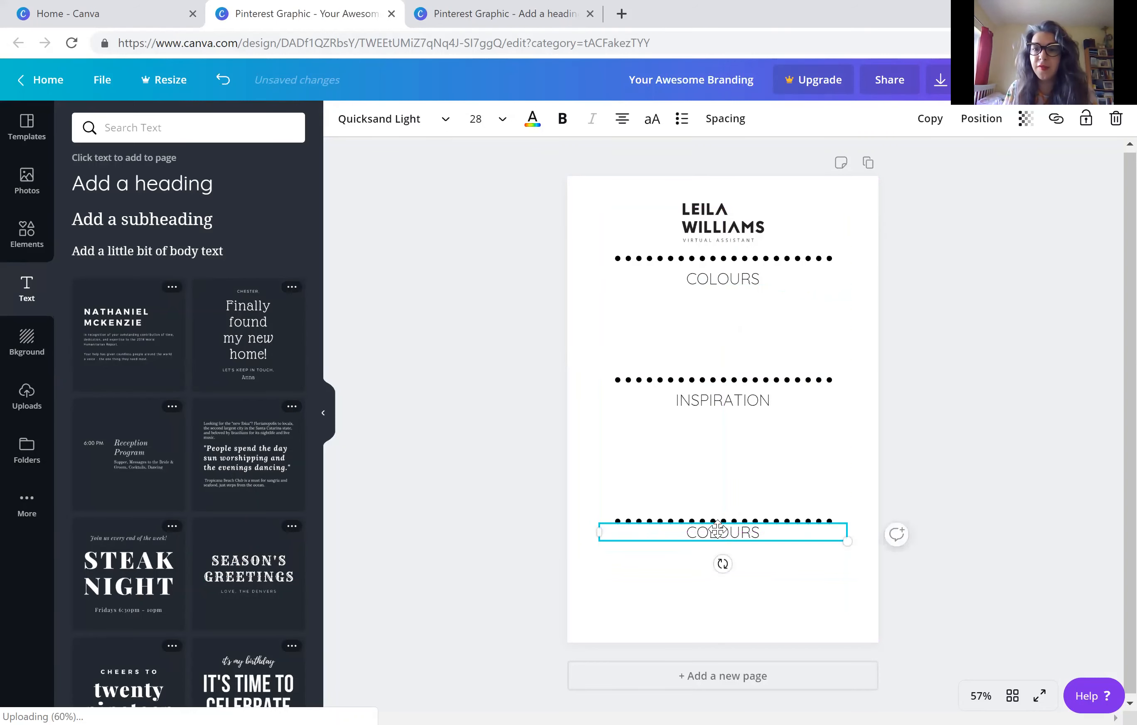
{"action": "double_click", "coordinate": [710, 533]}
{"action": "type", "text": "FONTS"}
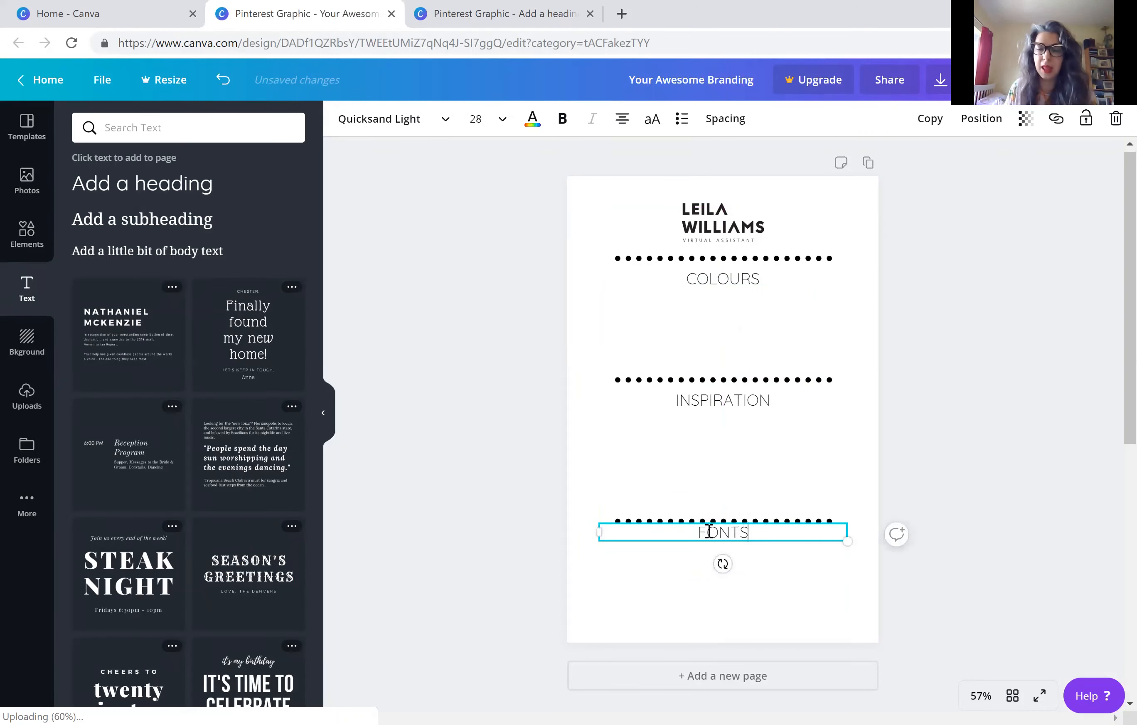
{"action": "left_click", "coordinate": [645, 540]}
{"action": "left_click_drag", "start_coordinate": [704, 533], "coordinate": [712, 538]}
{"action": "left_click", "coordinate": [1033, 384]}
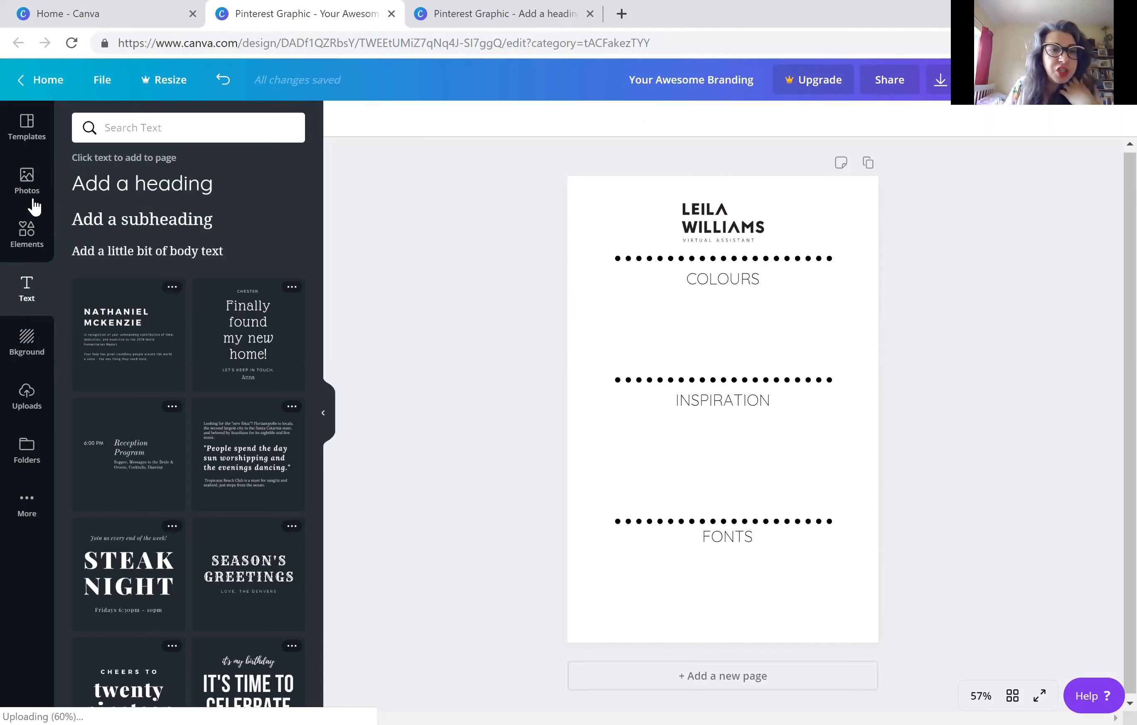
Insert the recently used ring shape, shrink it to about a quarter of the page width and place it below COLOURS near the page's right edge
{"action": "left_click", "coordinate": [25, 236]}
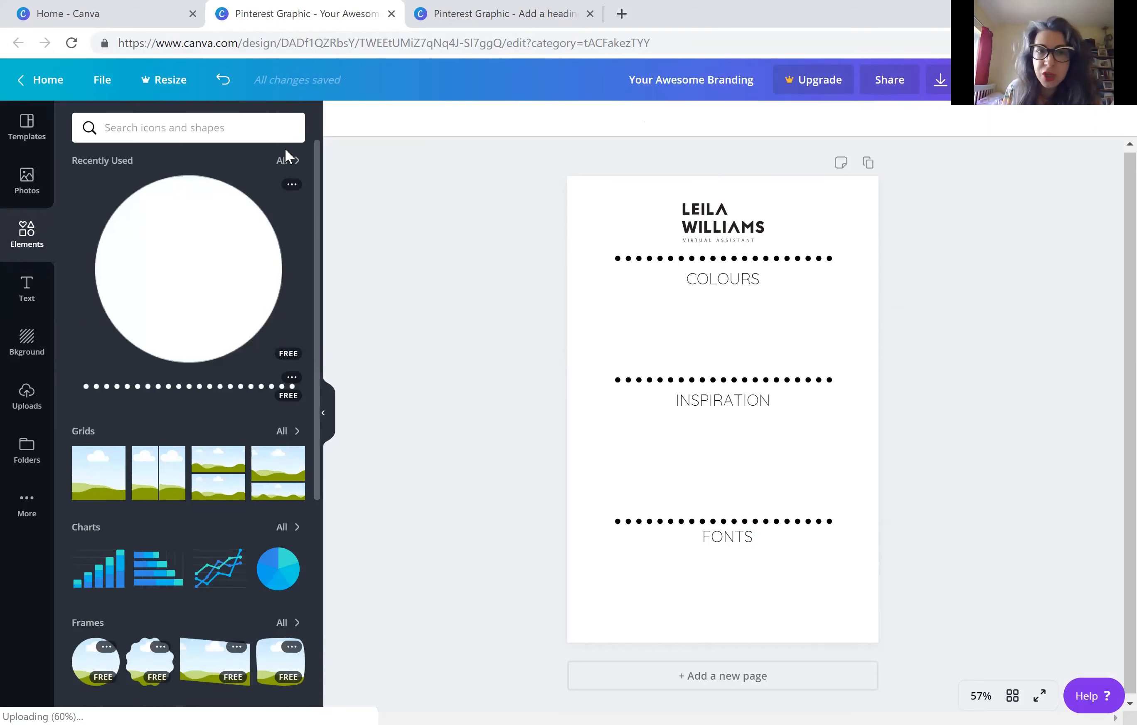
{"action": "left_click", "coordinate": [283, 161]}
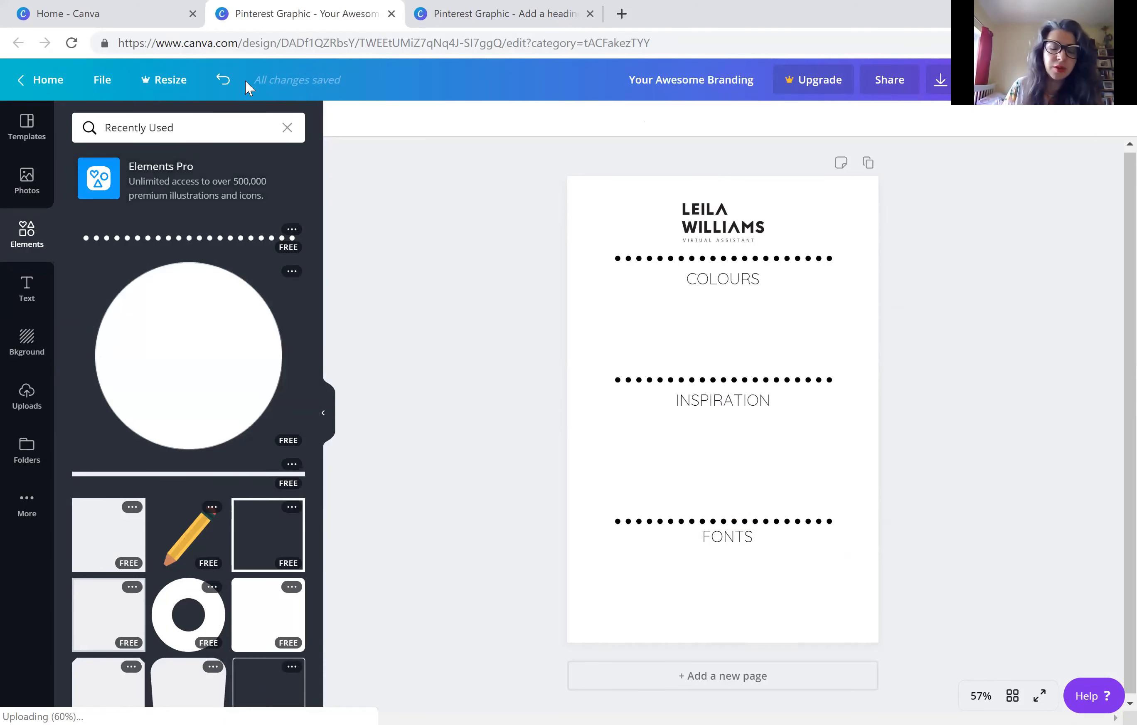
{"action": "left_click", "coordinate": [706, 282]}
{"action": "left_click_drag", "start_coordinate": [709, 276], "coordinate": [708, 276]}
{"action": "scroll", "coordinate": [231, 388], "scroll_direction": "down", "scroll_amount": 2}
{"action": "scroll", "coordinate": [231, 388], "scroll_direction": "down", "scroll_amount": 1}
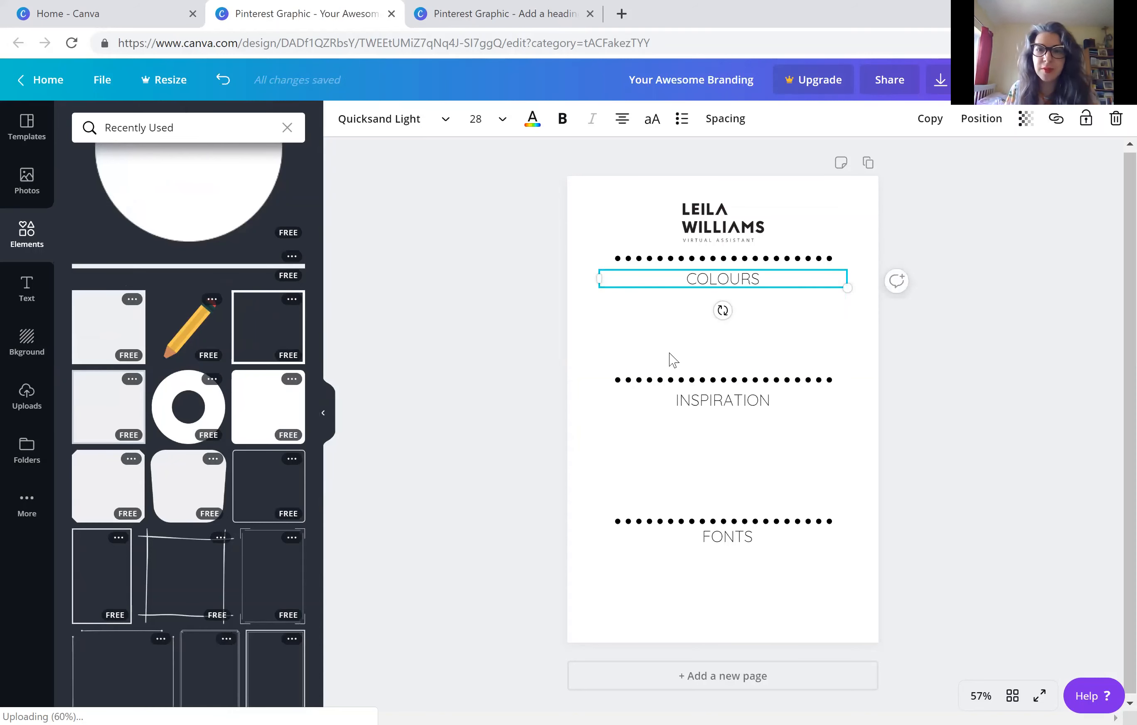
{"action": "left_click", "coordinate": [647, 340]}
{"action": "left_click", "coordinate": [183, 420]}
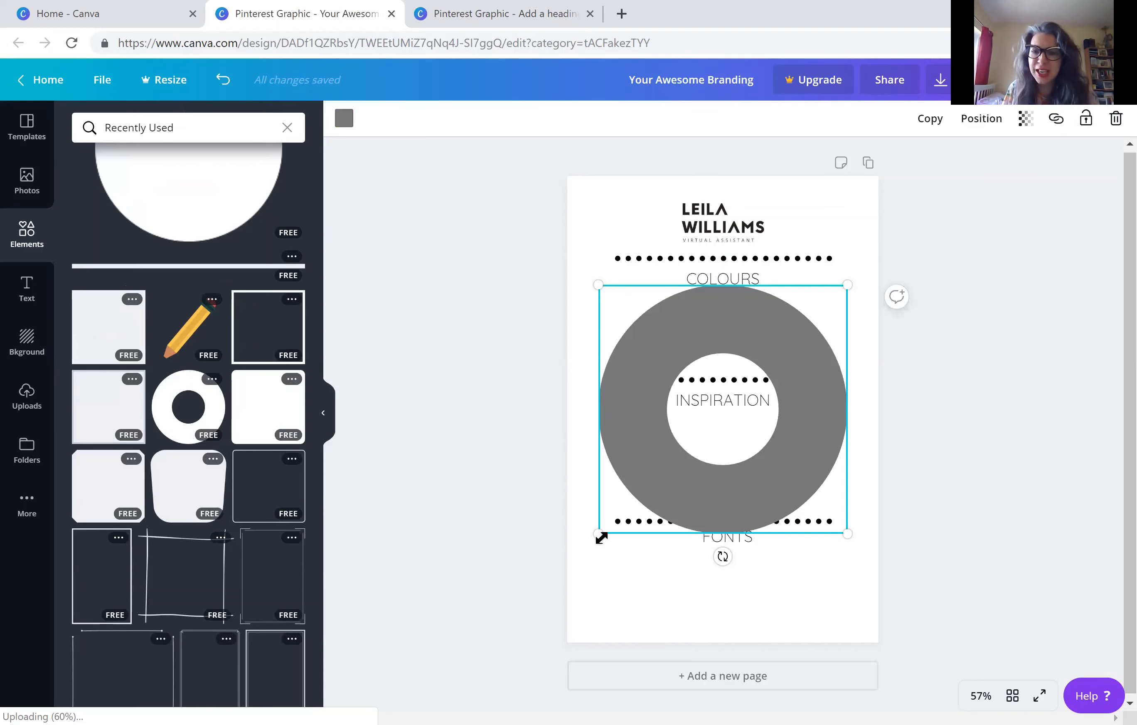
{"action": "left_click_drag", "start_coordinate": [601, 536], "coordinate": [763, 368]}
{"action": "left_click_drag", "start_coordinate": [780, 319], "coordinate": [832, 325]}
Duplicate the ring twice and arrange the three rings in an evenly spaced row below the COLOURS heading
{"action": "key", "text": "ctrl+d"}
{"action": "key", "text": "ctrl+d"}
{"action": "left_click", "coordinate": [625, 316]}
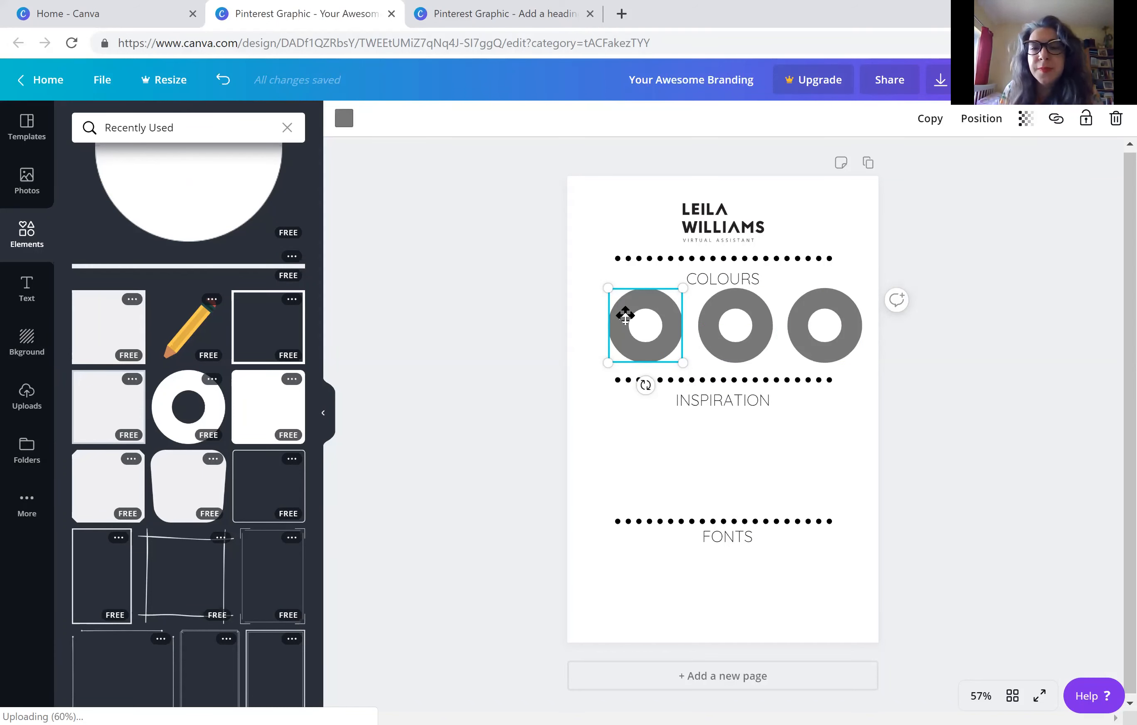
Shift the three rings slightly towards the page's left edge so the row sits evenly under the COLOURS heading
{"action": "left_click_drag", "start_coordinate": [625, 315], "coordinate": [616, 317]}
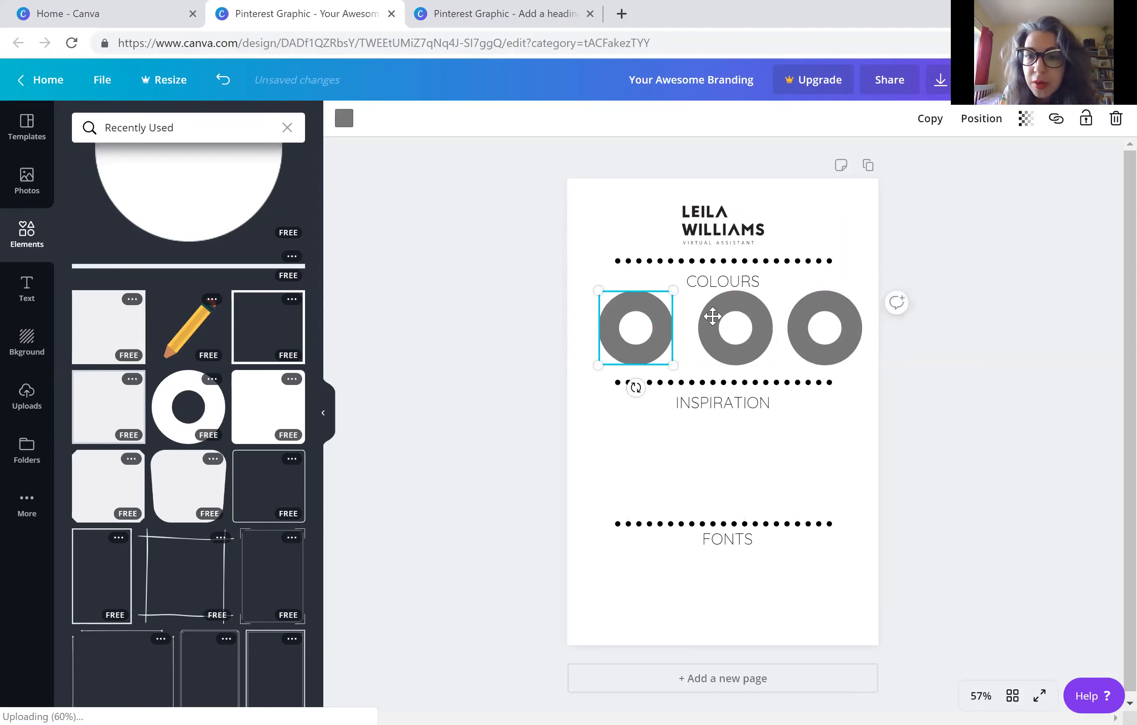
{"action": "left_click_drag", "start_coordinate": [712, 315], "coordinate": [705, 318]}
{"action": "left_click", "coordinate": [802, 324]}
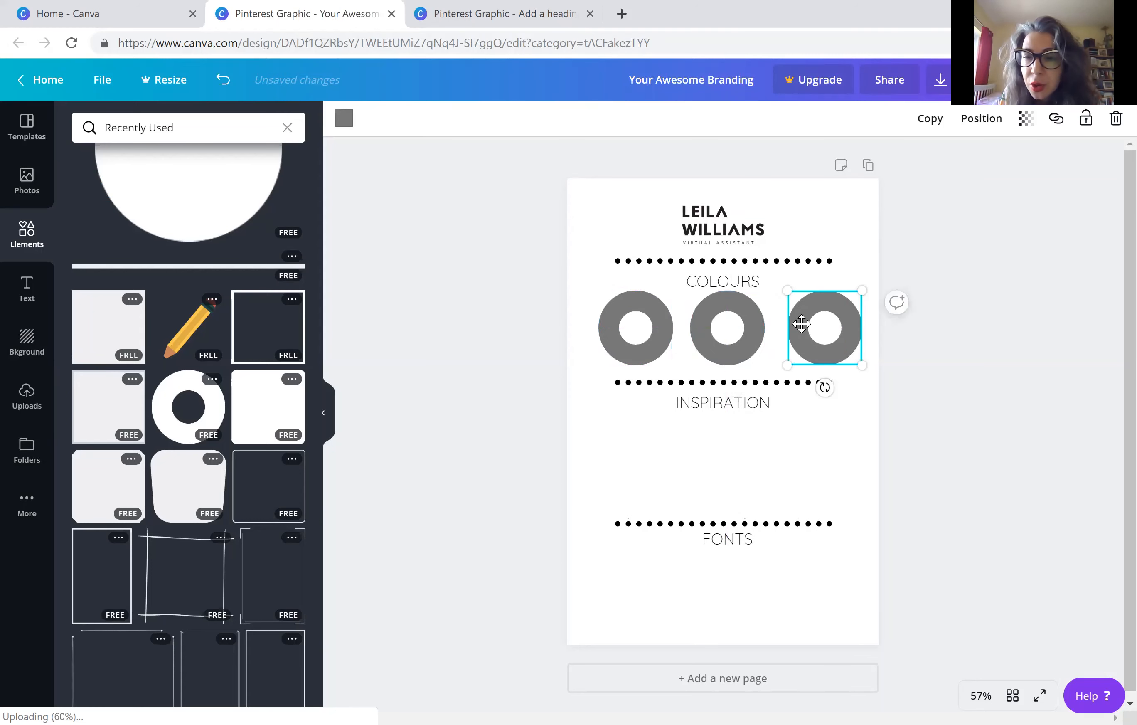
{"action": "left_click_drag", "start_coordinate": [795, 324], "coordinate": [793, 323]}
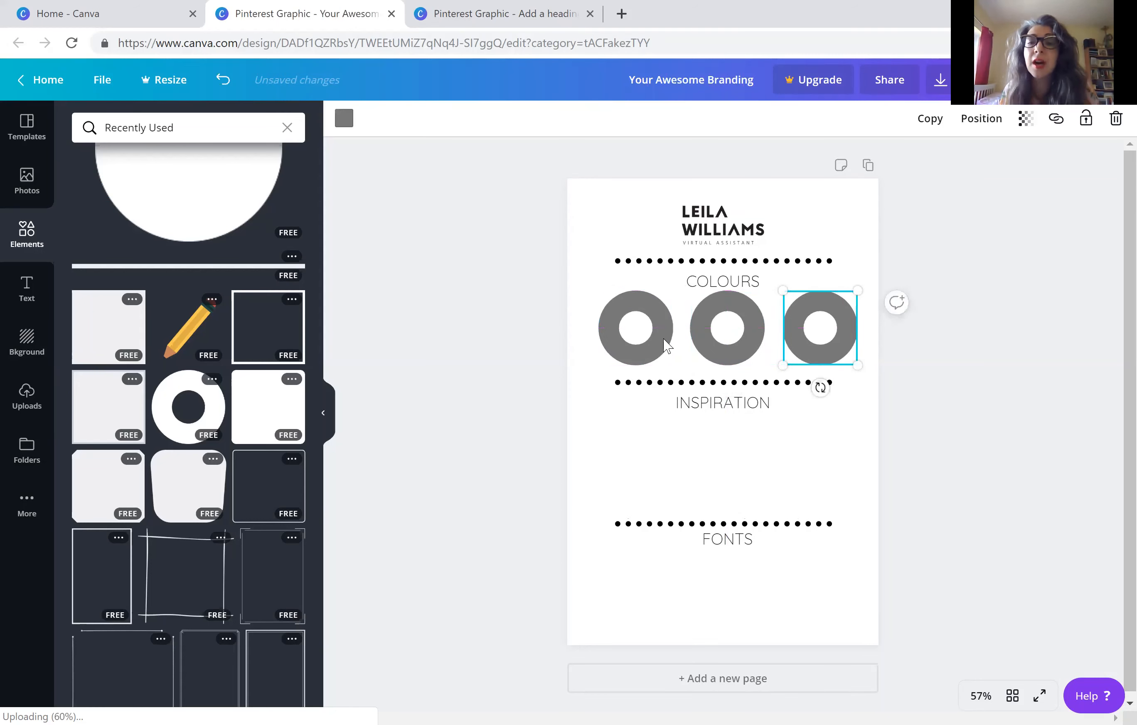
{"action": "right_click", "coordinate": [657, 316]}
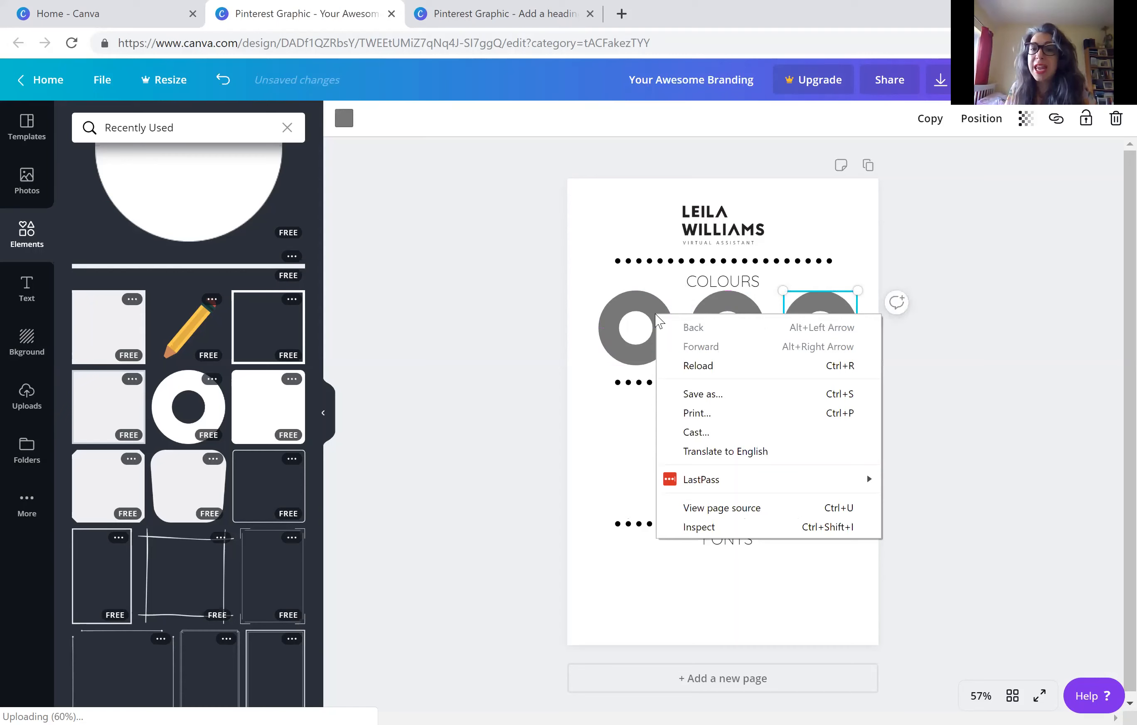
{"action": "right_click", "coordinate": [626, 308]}
{"action": "left_click", "coordinate": [614, 306]}
{"action": "left_click", "coordinate": [613, 319]}
{"action": "right_click", "coordinate": [617, 304]}
{"action": "left_click", "coordinate": [621, 315]}
{"action": "right_click", "coordinate": [597, 290]}
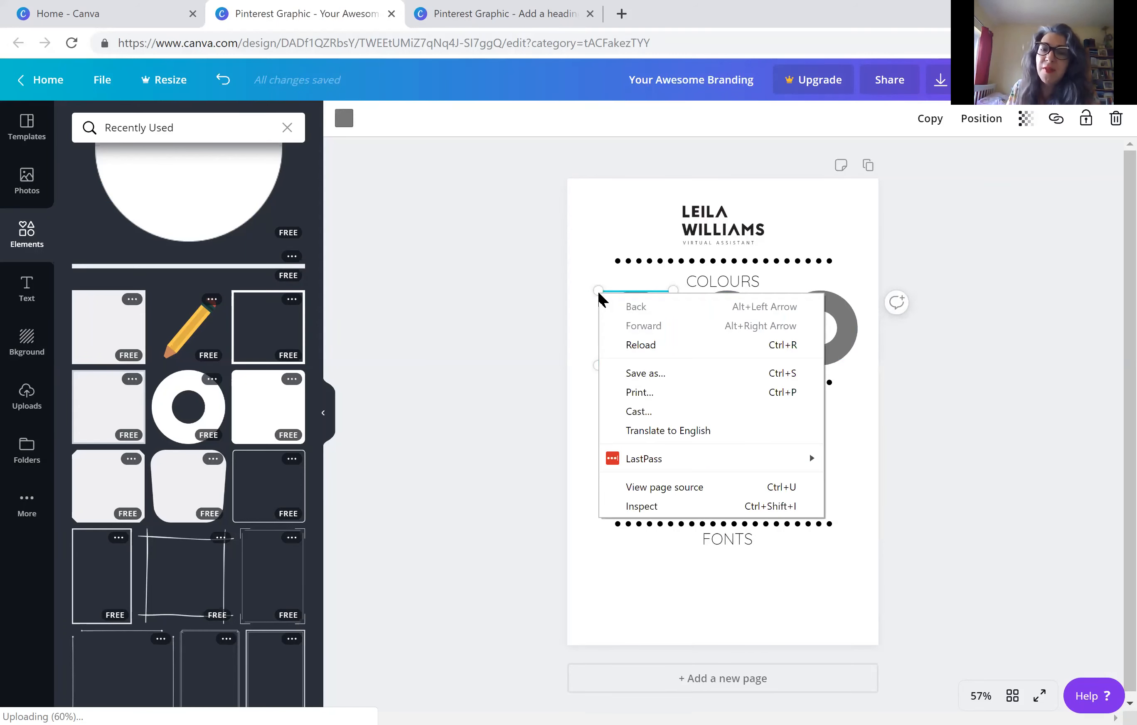
{"action": "left_click", "coordinate": [597, 291]}
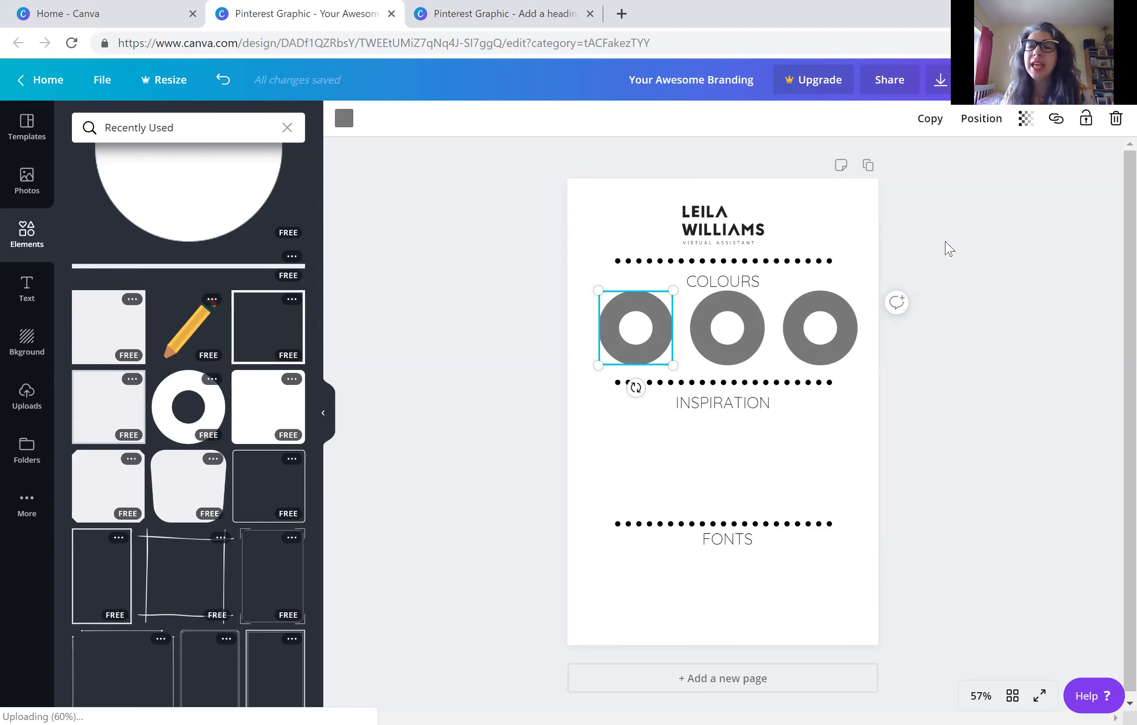
{"action": "left_click", "coordinate": [928, 120]}
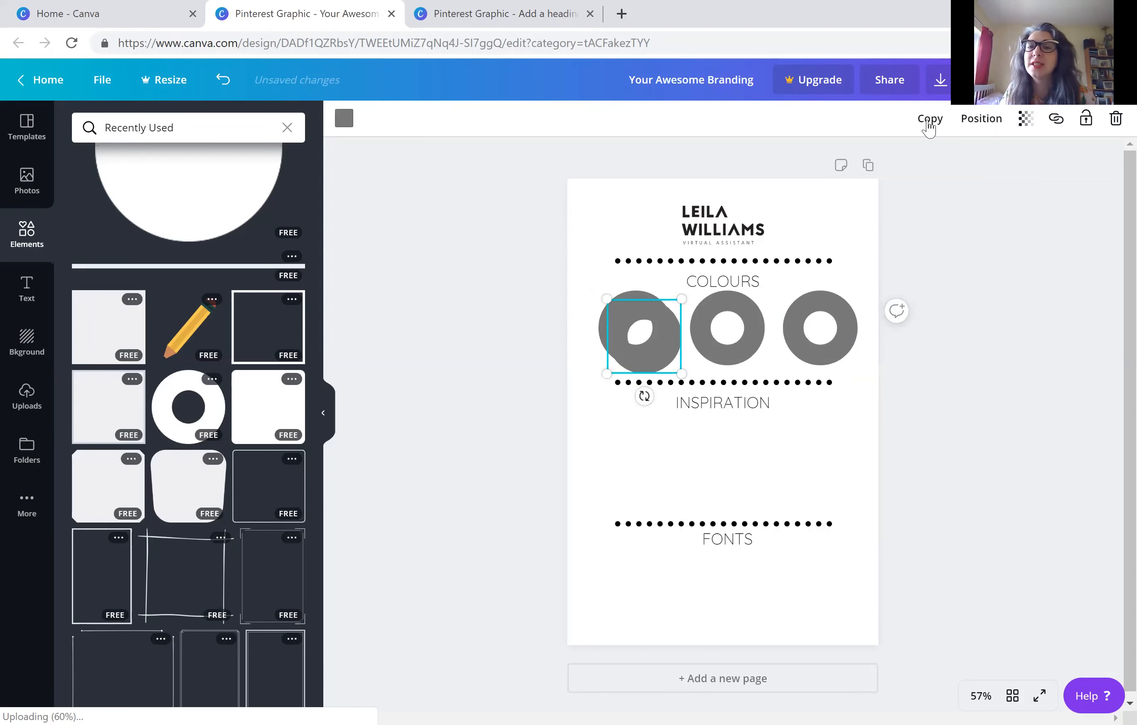
{"action": "key", "text": "Delete"}
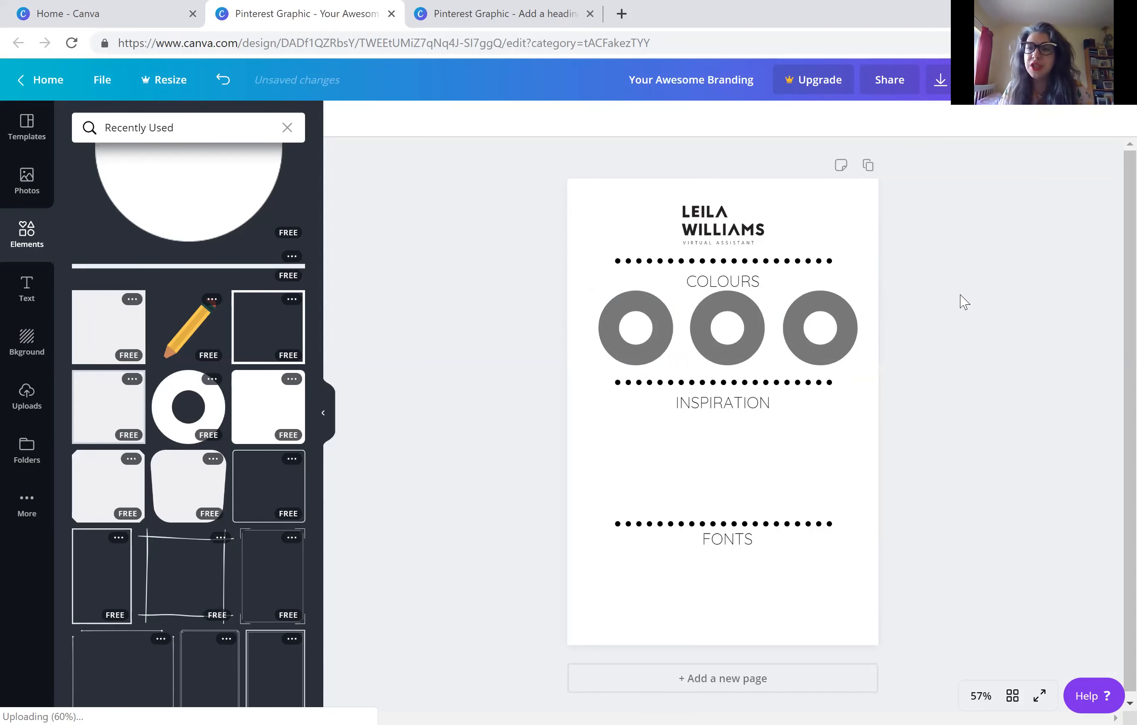
Try a smaller size for the first ring and undo the resize
{"action": "left_click", "coordinate": [745, 348]}
{"action": "left_click", "coordinate": [617, 350]}
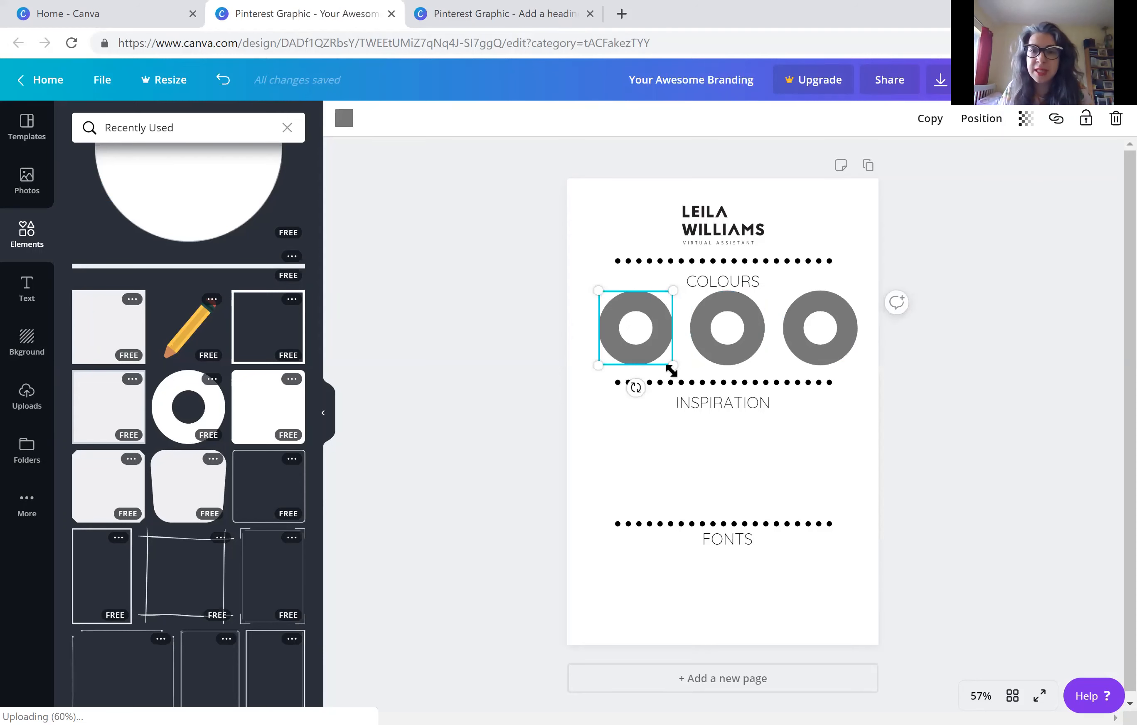
{"action": "mouse_move", "coordinate": [670, 369]}
{"action": "left_mouse_down"}
{"action": "mouse_move", "coordinate": [662, 354]}
{"action": "mouse_move", "coordinate": [673, 368]}
{"action": "left_mouse_up"}
{"action": "key", "text": "ctrl+z"}
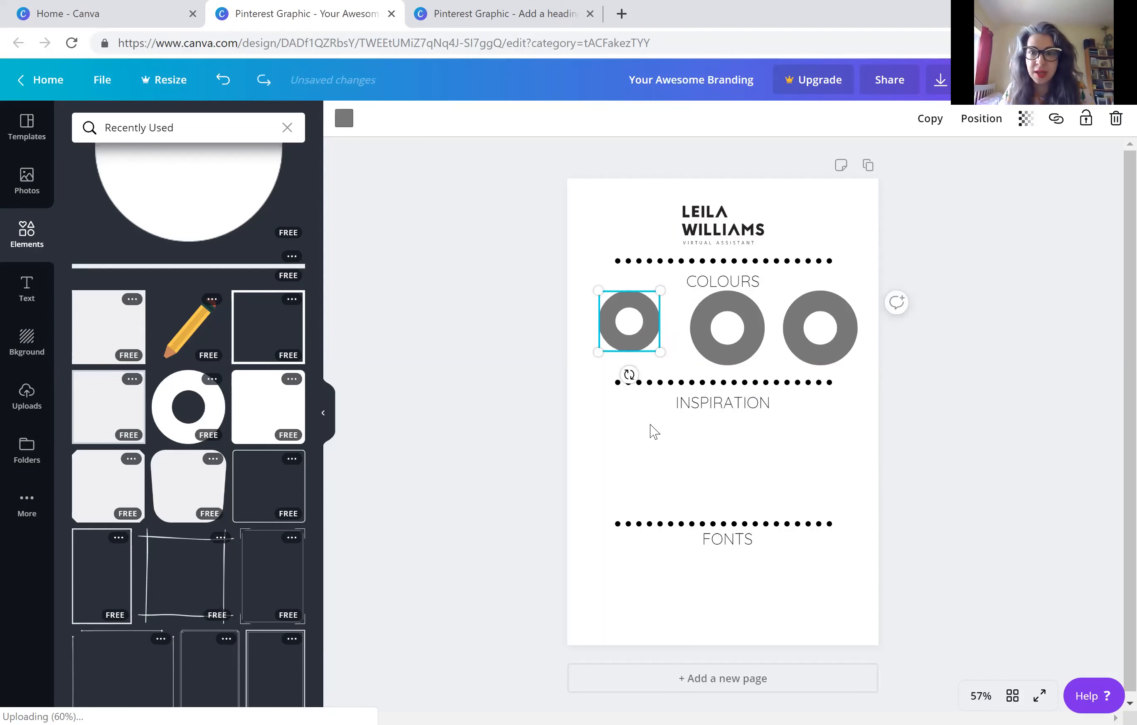
{"action": "key", "text": "Escape"}
{"action": "key", "text": "ctrl+shift+z"}
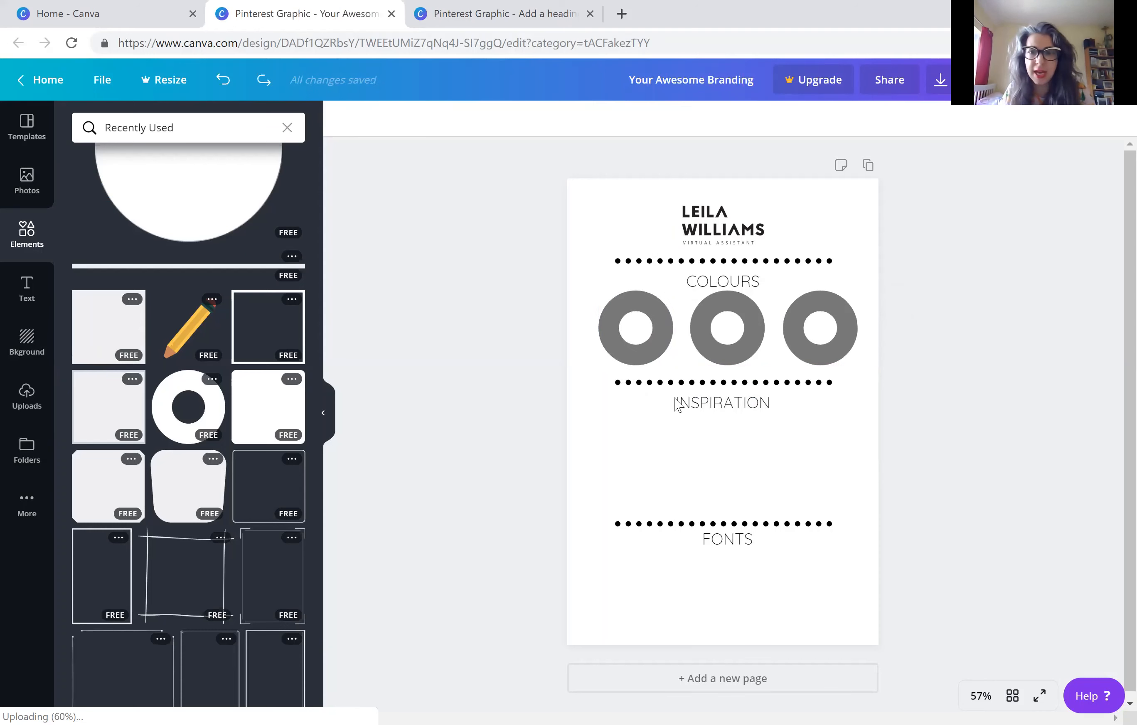
Move the INSPIRATION heading and the dotted line above it down, and nudge the COLOURS heading up, making room below the rings
{"action": "left_click", "coordinate": [714, 404]}
{"action": "mouse_move", "coordinate": [714, 405]}
{"action": "left_mouse_down"}
{"action": "mouse_move", "coordinate": [713, 414]}
{"action": "mouse_move", "coordinate": [706, 388]}
{"action": "mouse_move", "coordinate": [709, 401]}
{"action": "left_mouse_up"}
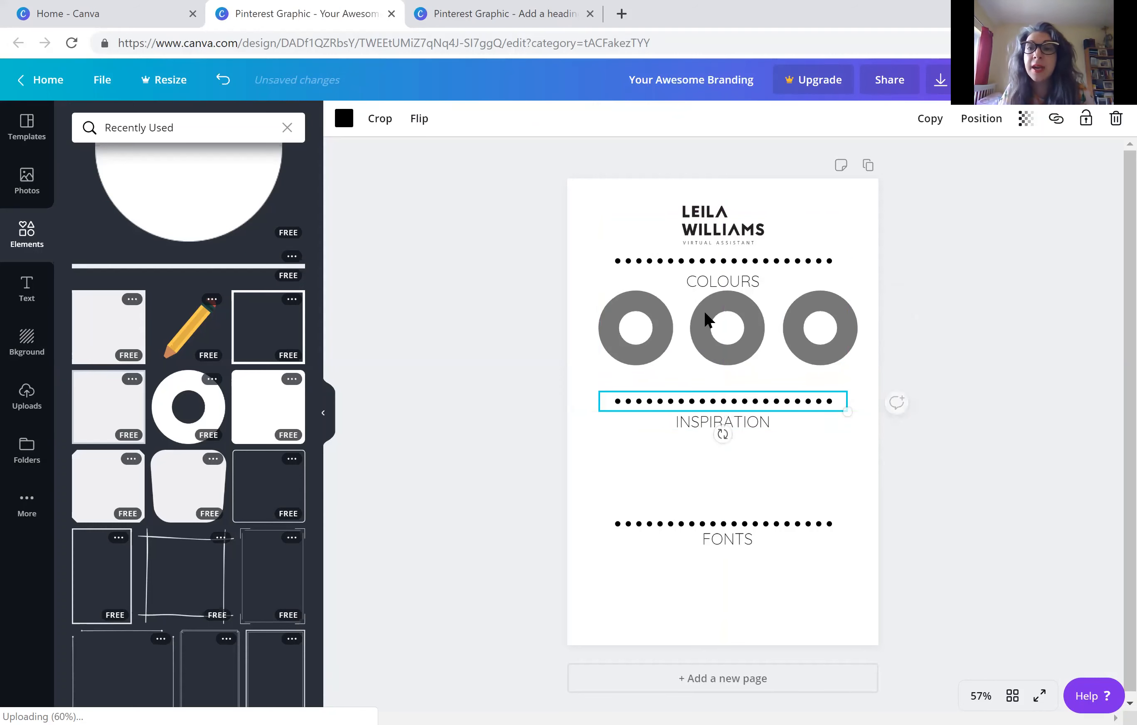
{"action": "left_click", "coordinate": [705, 285]}
{"action": "left_click_drag", "start_coordinate": [705, 282], "coordinate": [705, 276]}
{"action": "left_click", "coordinate": [626, 353]}
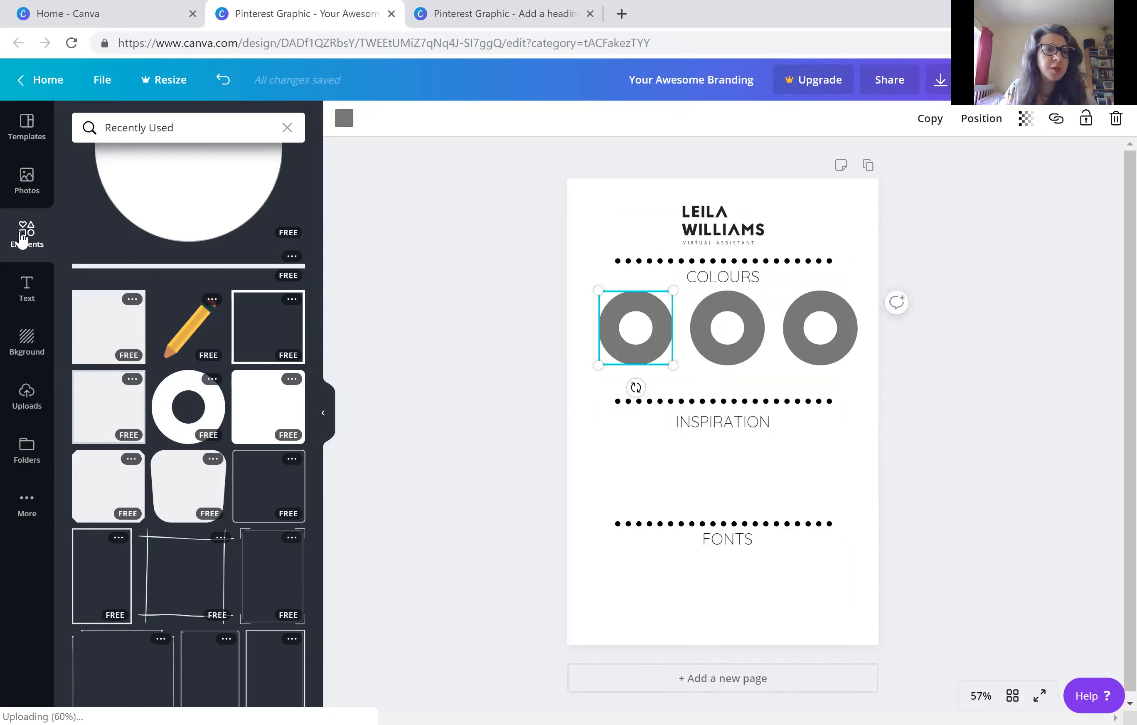
Add a body text label reading #?????? and position it just below the first ring
{"action": "left_click", "coordinate": [19, 305]}
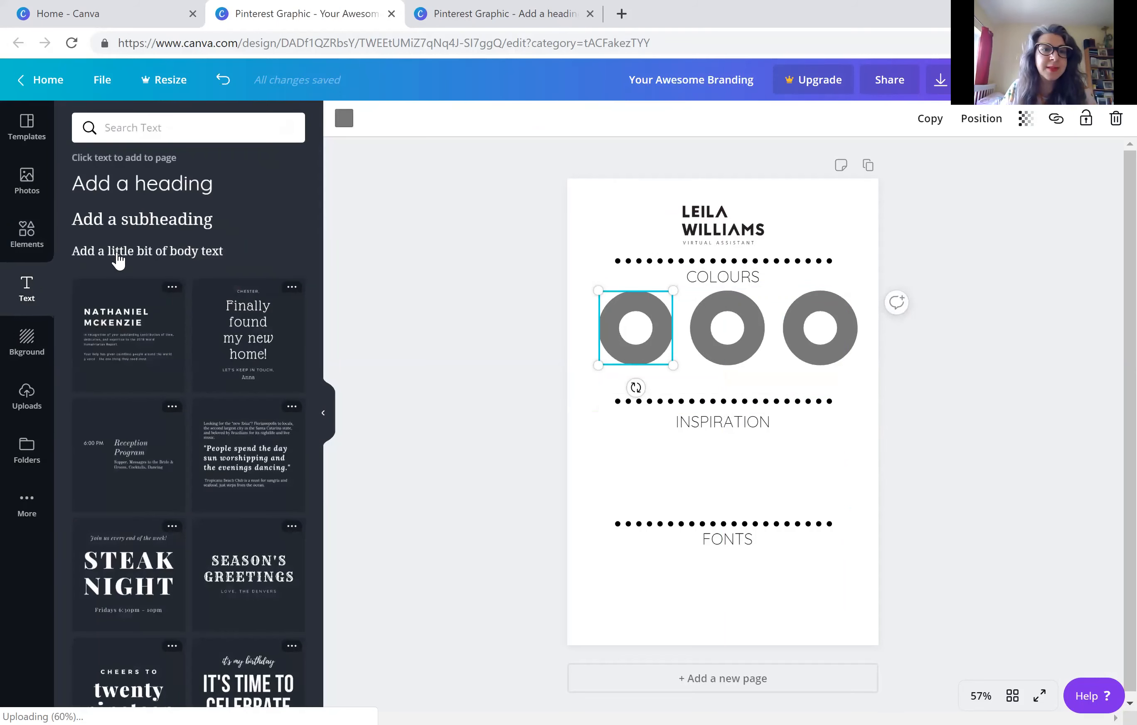
{"action": "left_click_drag", "start_coordinate": [119, 263], "coordinate": [636, 377]}
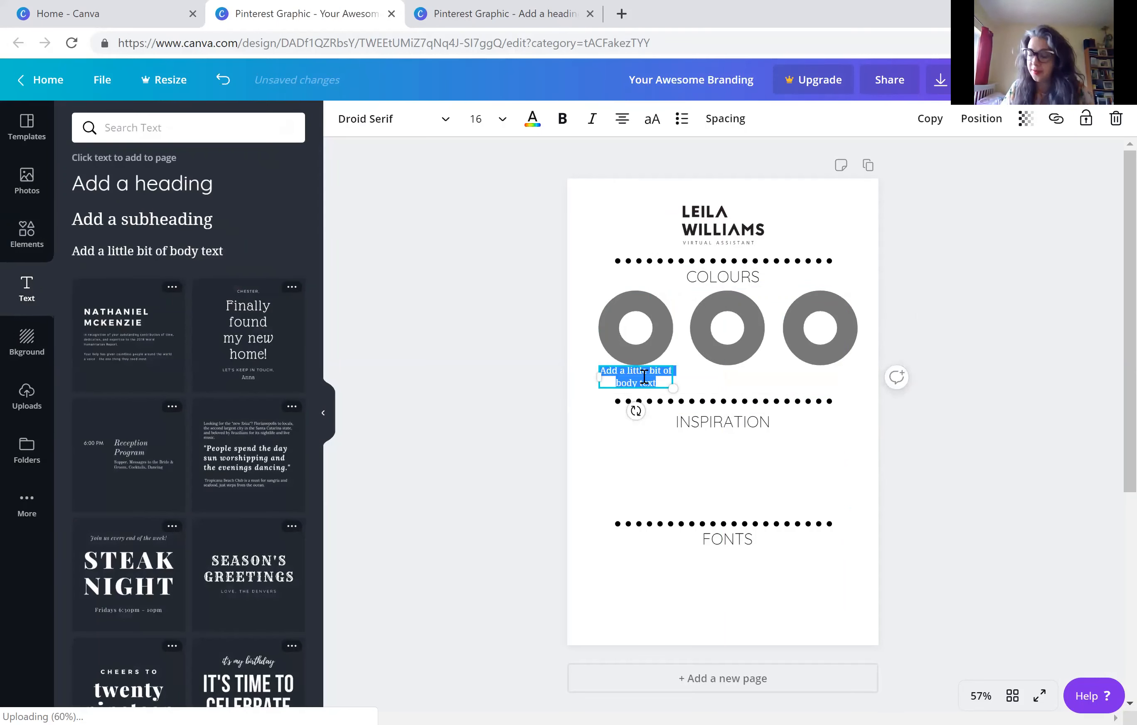
{"action": "type", "text": "#"}
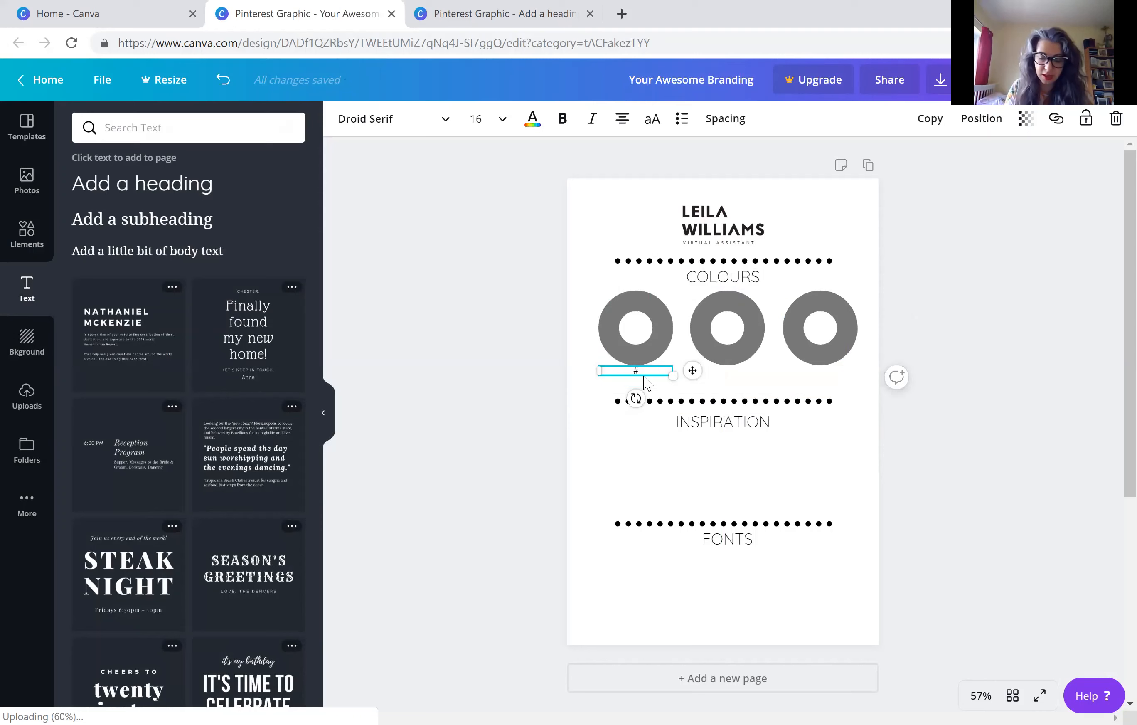
{"action": "type", "text": "7"}
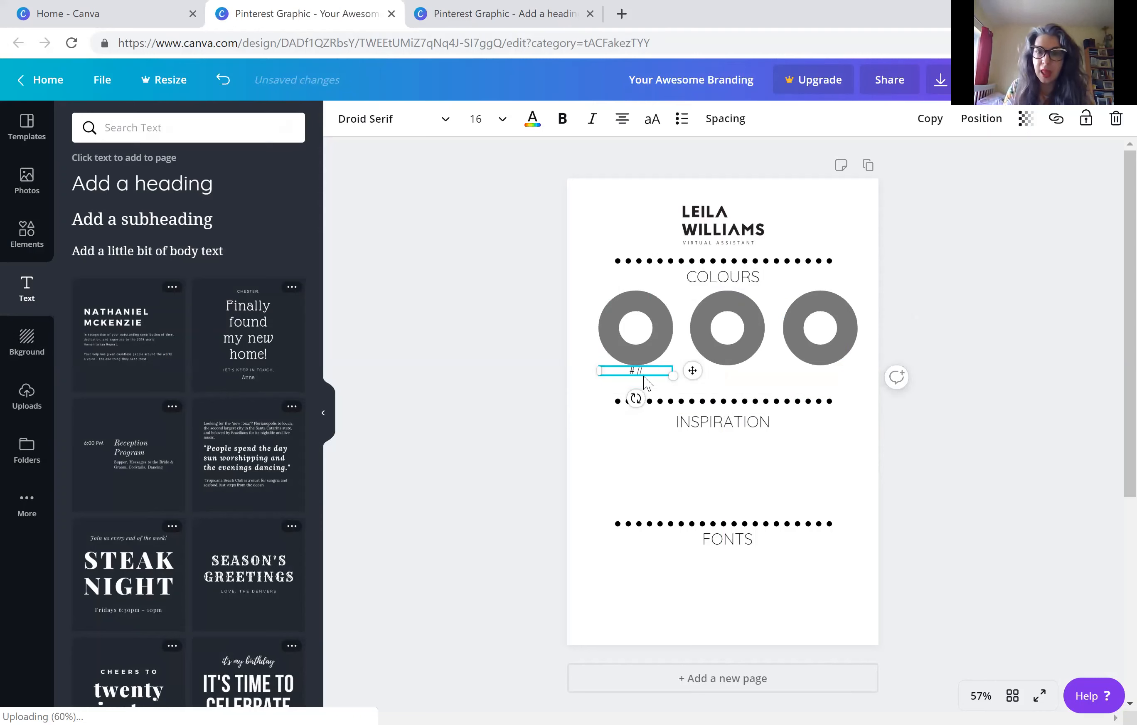
{"action": "type", "text": "??????"}
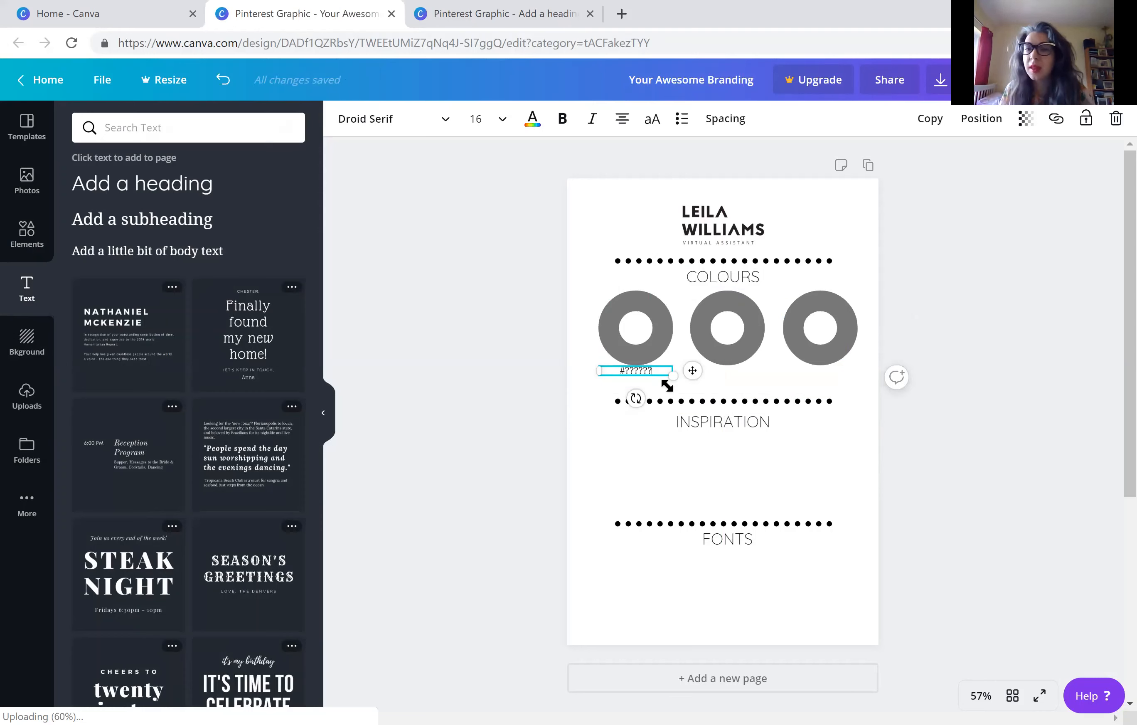
{"action": "left_click", "coordinate": [636, 384]}
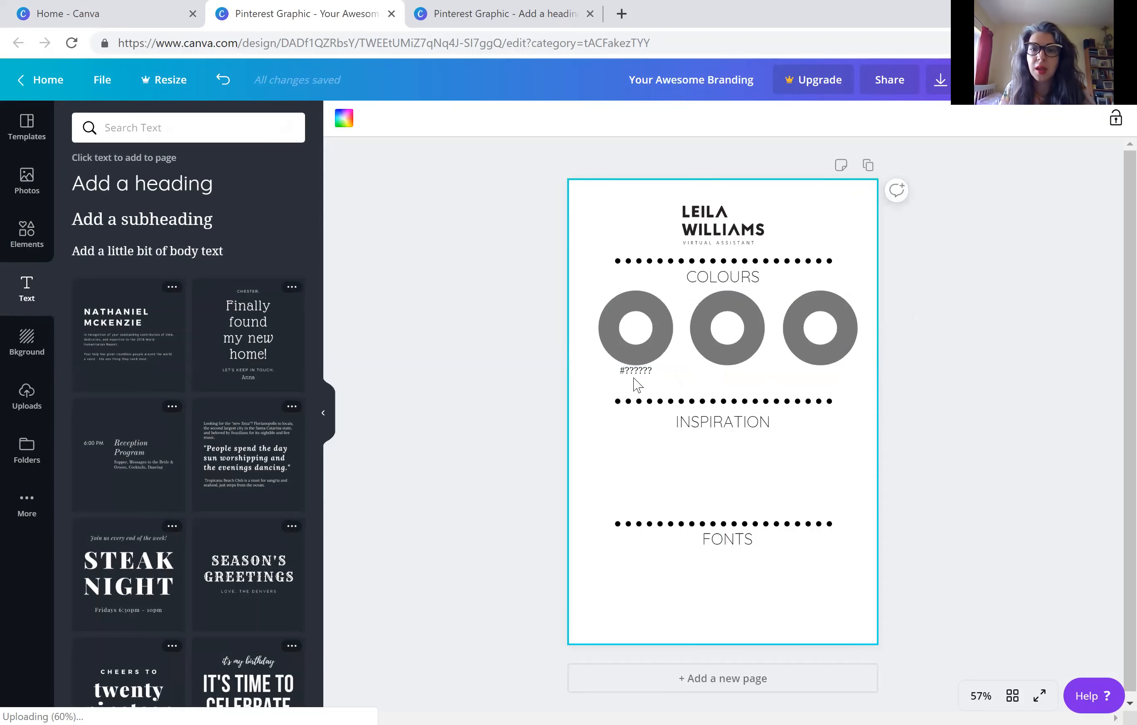
{"action": "left_click_drag", "start_coordinate": [631, 370], "coordinate": [626, 377]}
Set the font size of the #?????? label to 21
{"action": "left_click", "coordinate": [492, 125]}
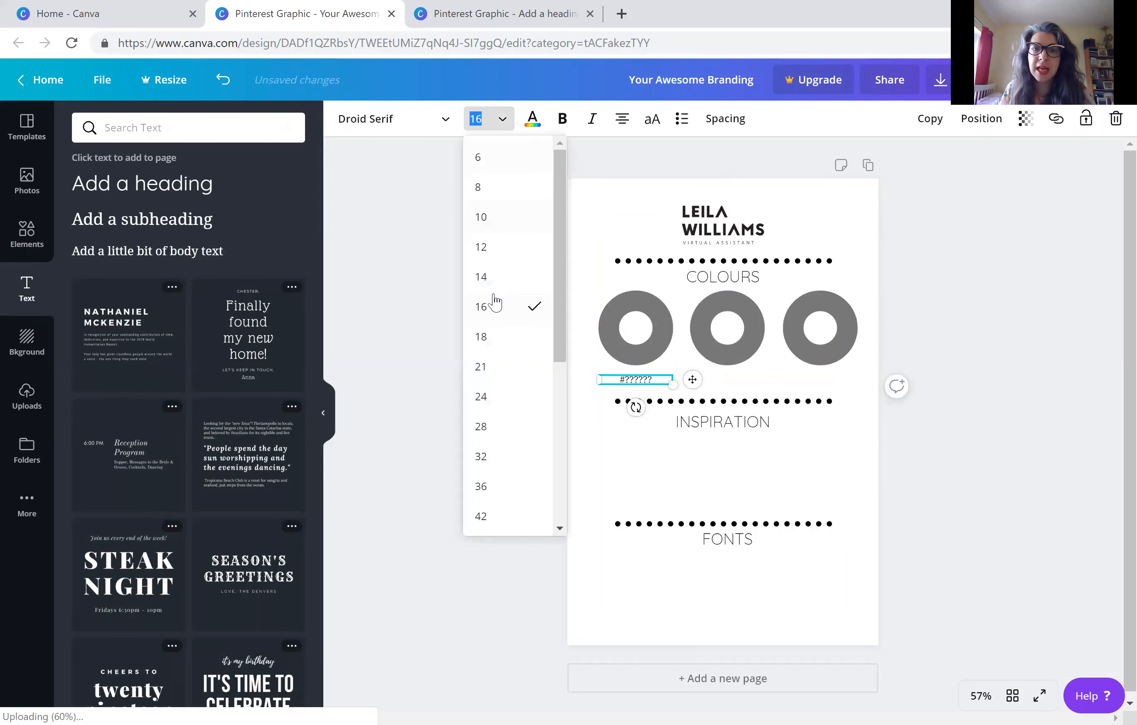
{"action": "left_click", "coordinate": [481, 345]}
{"action": "left_click", "coordinate": [499, 123]}
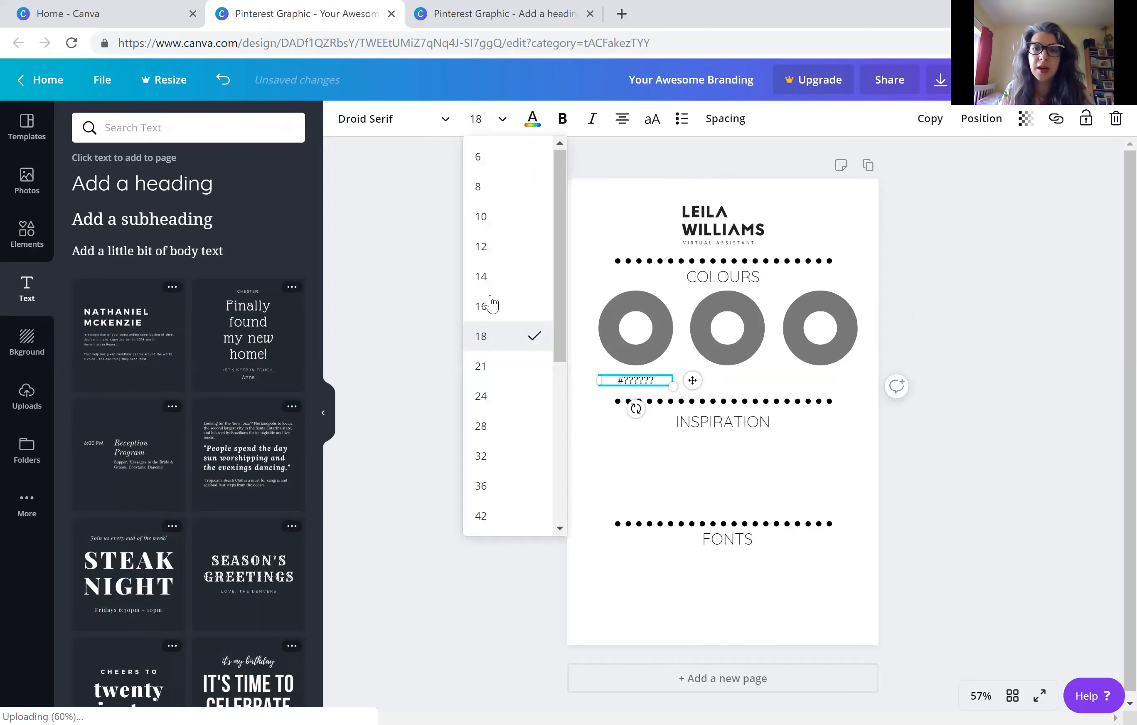
{"action": "left_click", "coordinate": [480, 367]}
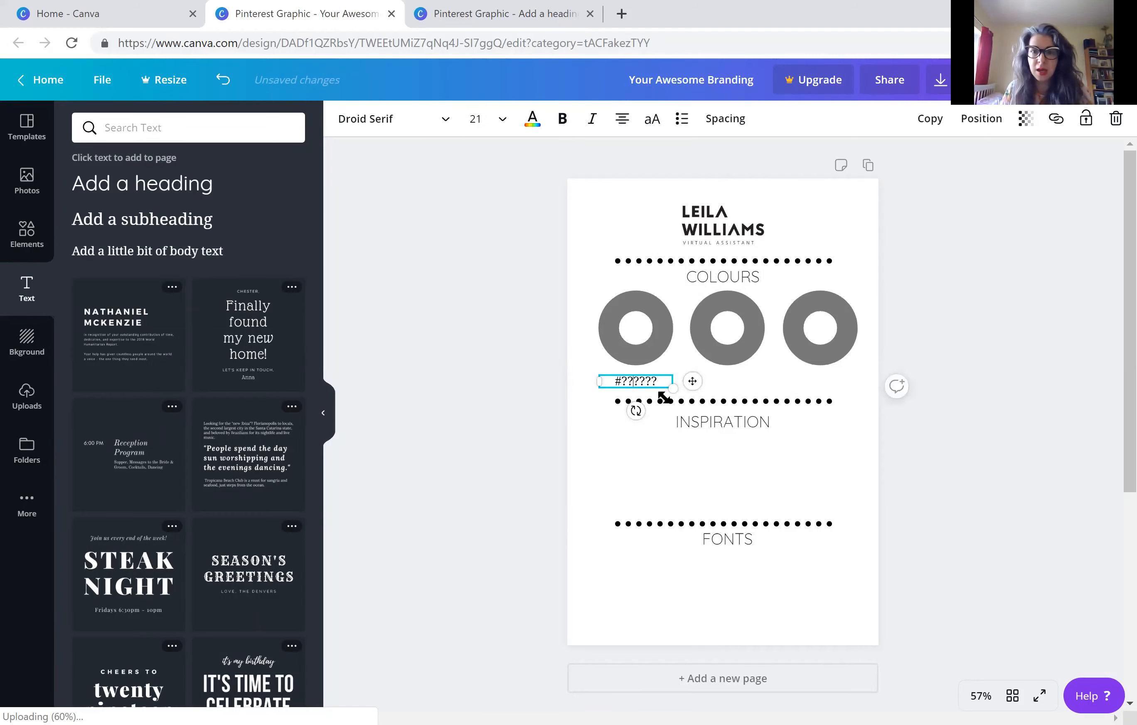
Duplicate the #?????? label twice and place the copies beneath the second and third rings
{"action": "left_click", "coordinate": [929, 119]}
{"action": "left_click_drag", "start_coordinate": [655, 391], "coordinate": [734, 384]}
{"action": "left_click_drag", "start_coordinate": [742, 389], "coordinate": [737, 382]}
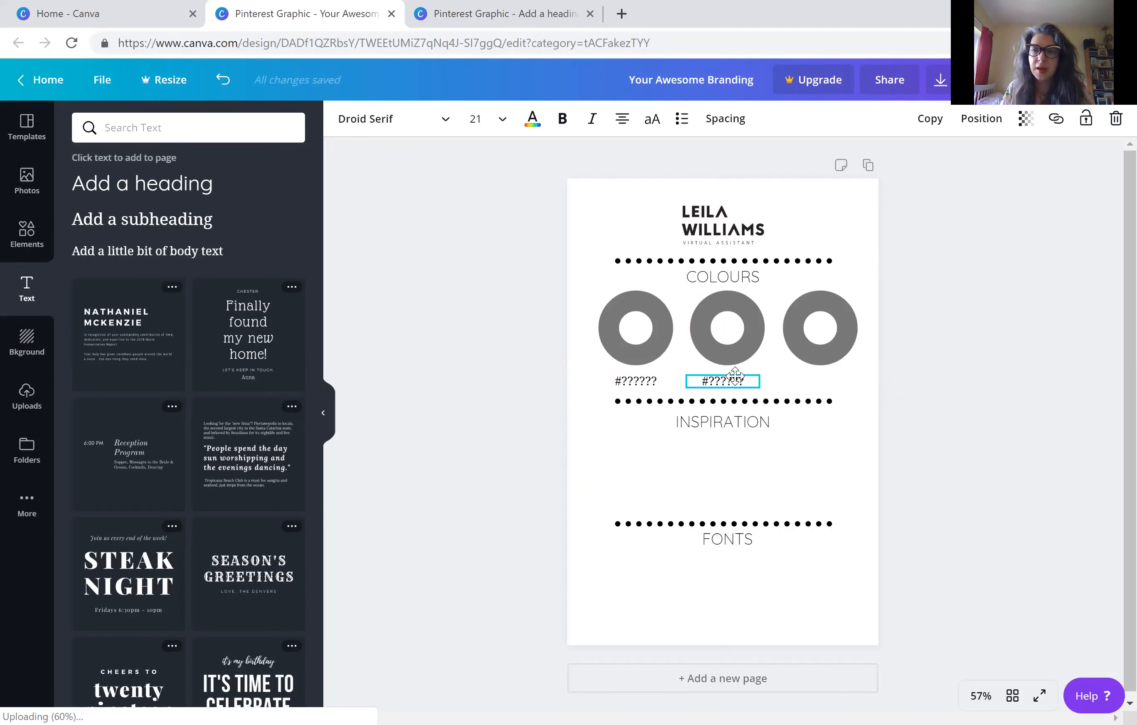
{"action": "left_click", "coordinate": [930, 119]}
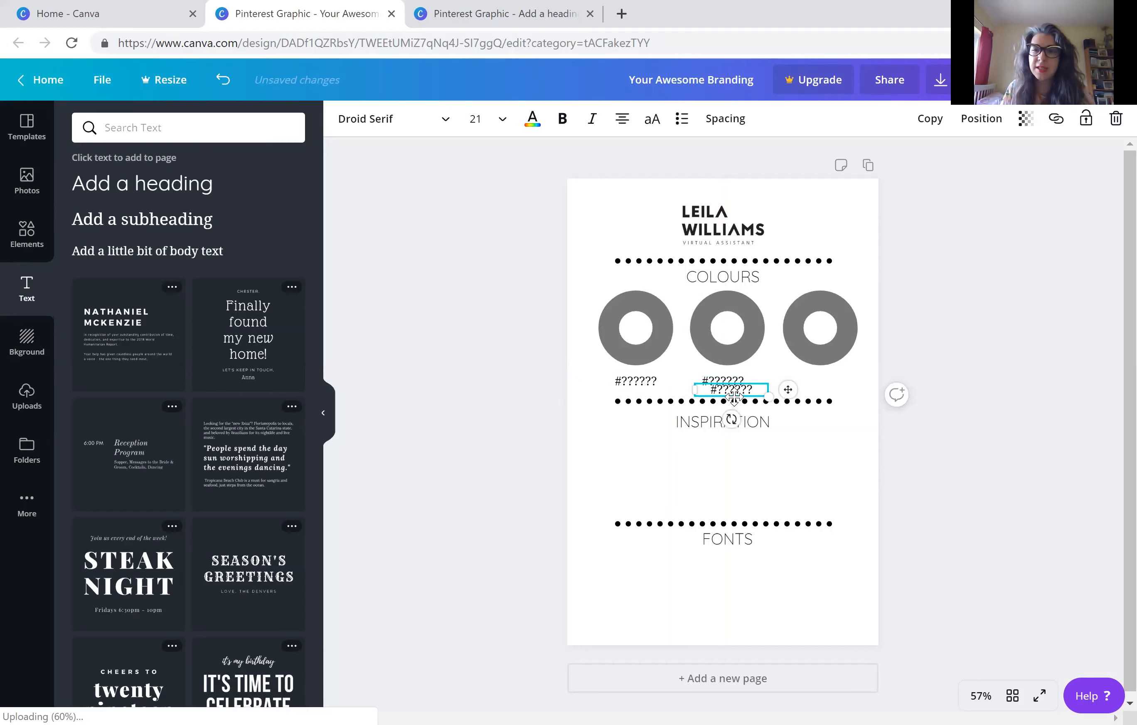
{"action": "left_click_drag", "start_coordinate": [786, 390], "coordinate": [826, 388]}
Recolour the first ring with the hex colour #3C83FC
{"action": "left_click", "coordinate": [614, 325]}
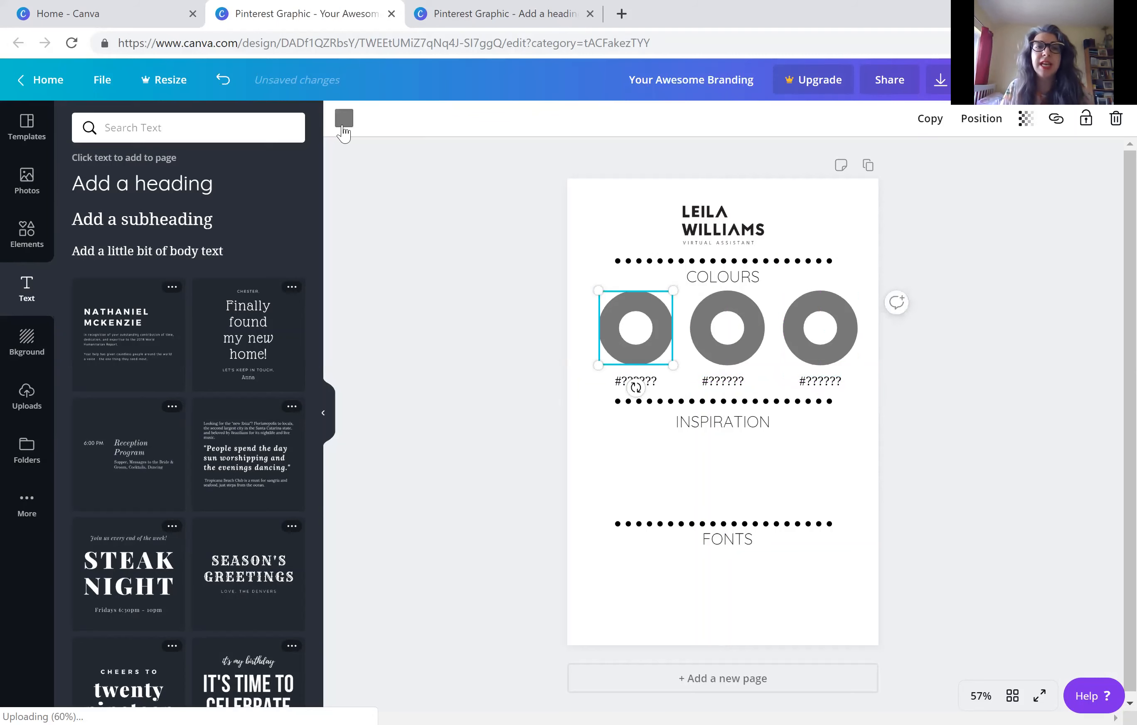
{"action": "left_click", "coordinate": [344, 119]}
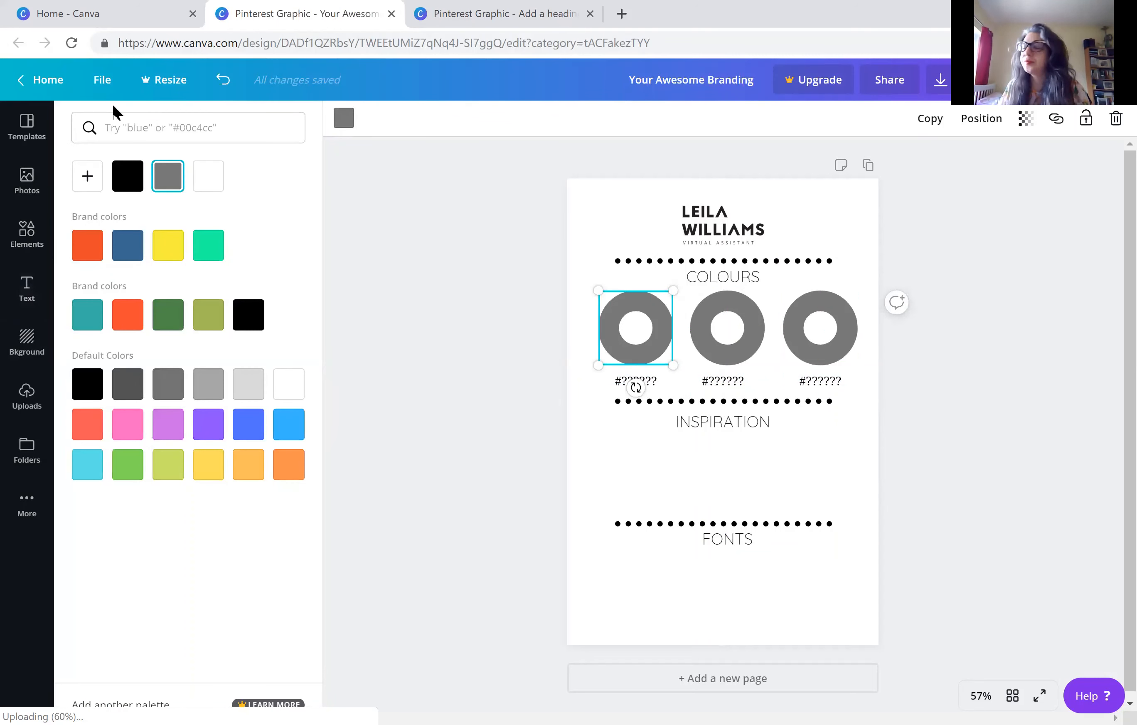
{"action": "left_click", "coordinate": [135, 130]}
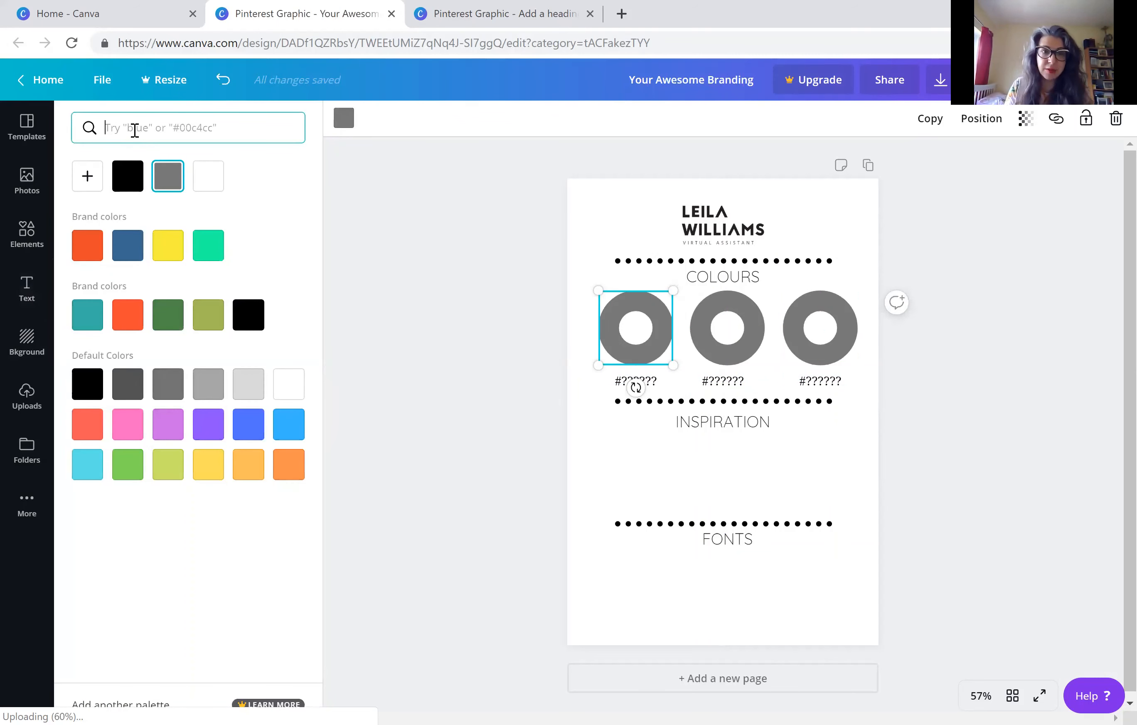
{"action": "type", "text": "#3"}
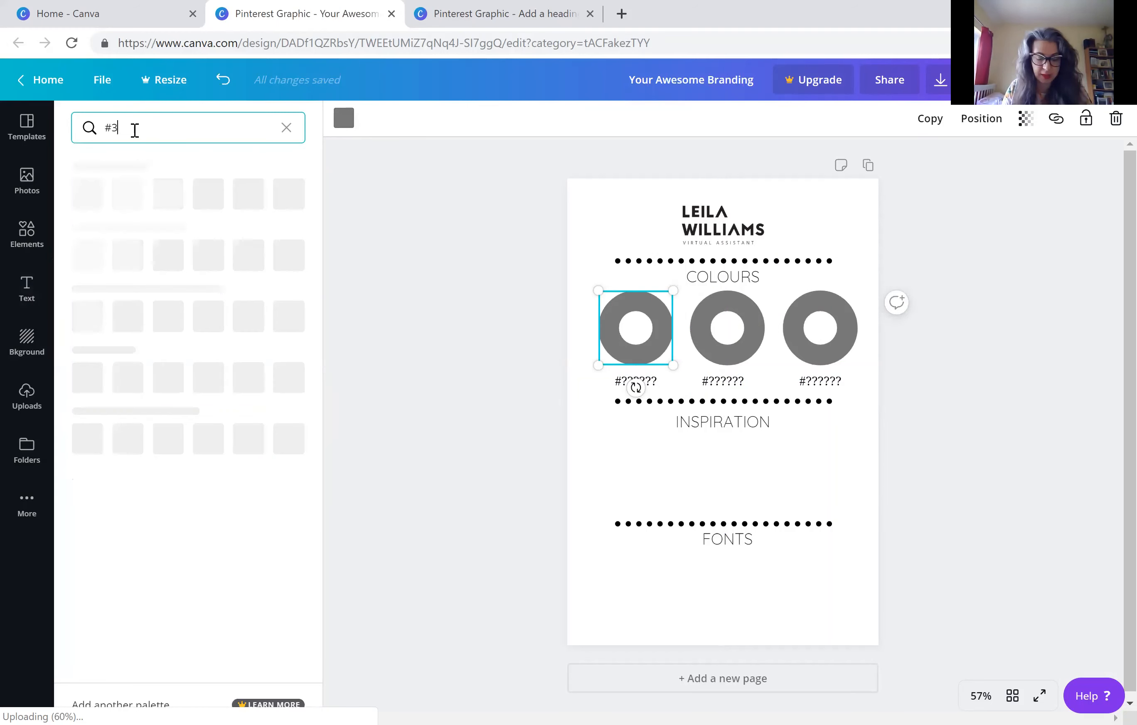
{"action": "type", "text": "C83FC"}
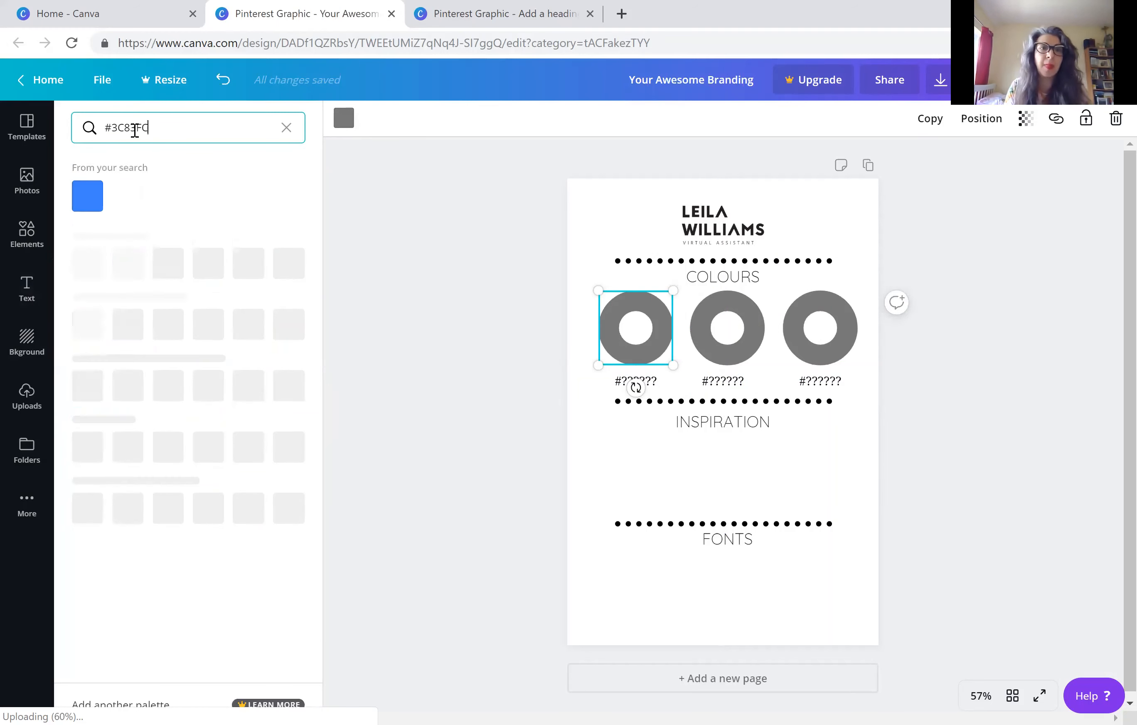
{"action": "left_click", "coordinate": [90, 201]}
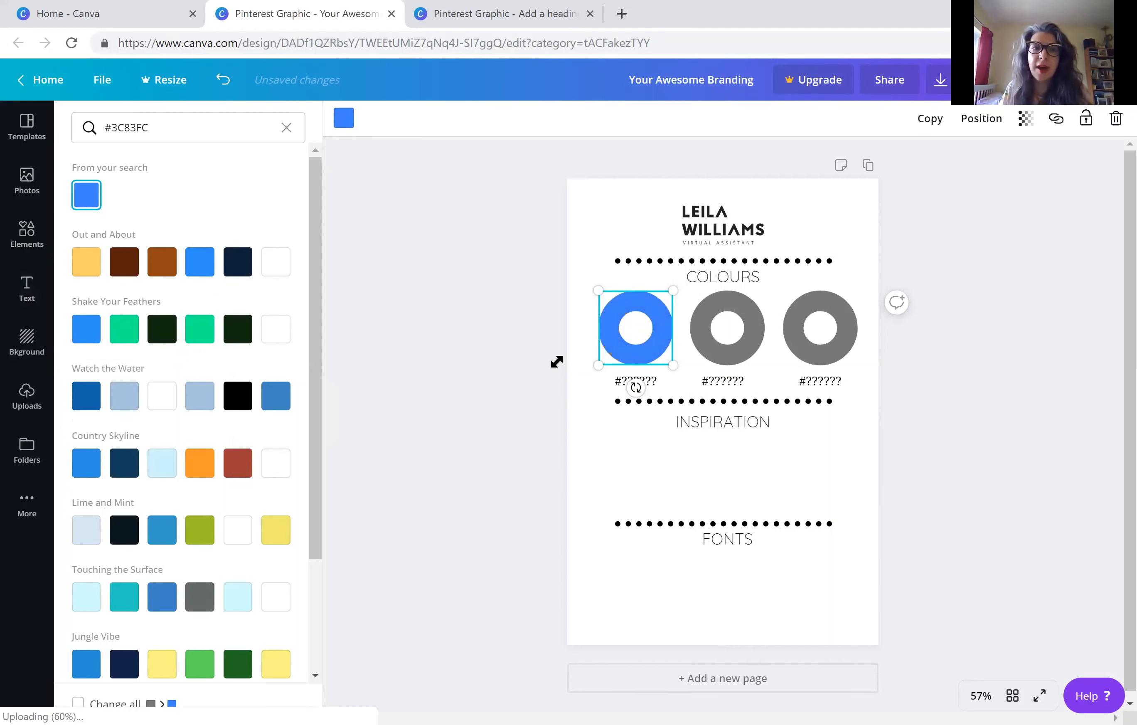
Copy the ring's colour code and paste it over the question marks in its label, making it #3C83FC
{"action": "mouse_move", "coordinate": [118, 130]}
{"action": "left_mouse_down"}
{"action": "mouse_move", "coordinate": [138, 133]}
{"action": "mouse_move", "coordinate": [109, 123]}
{"action": "left_mouse_up"}
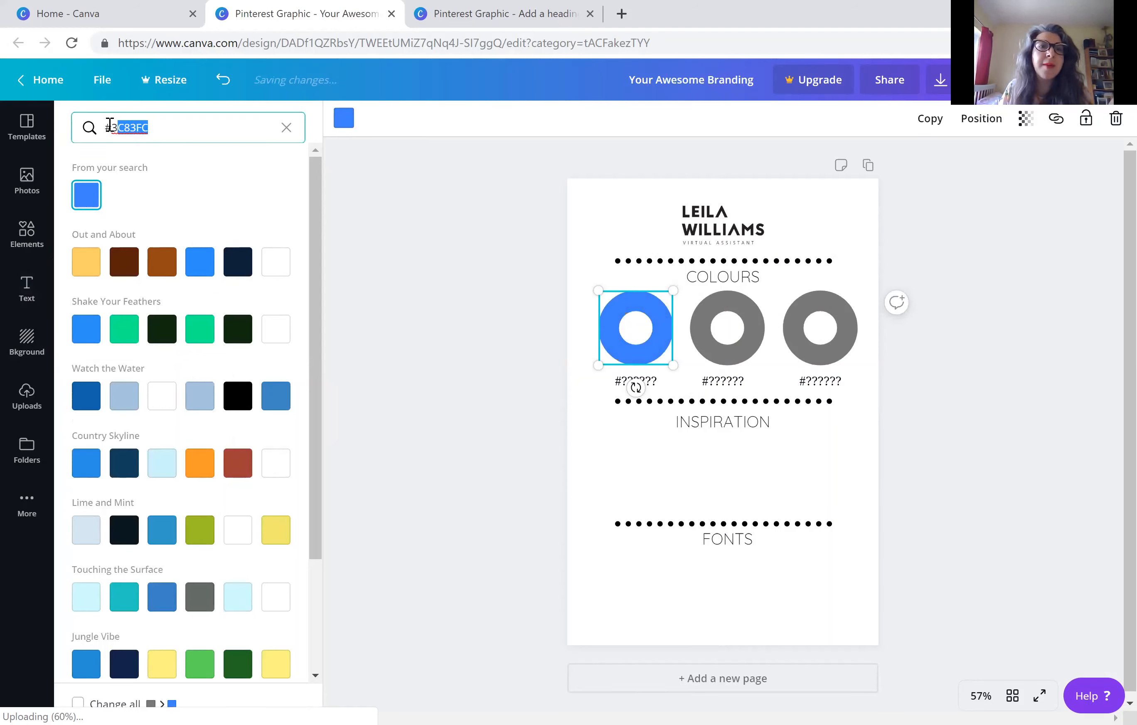
{"action": "left_click", "coordinate": [111, 127]}
{"action": "left_click", "coordinate": [161, 133], "text": "shift"}
{"action": "key", "text": "ctrl+c"}
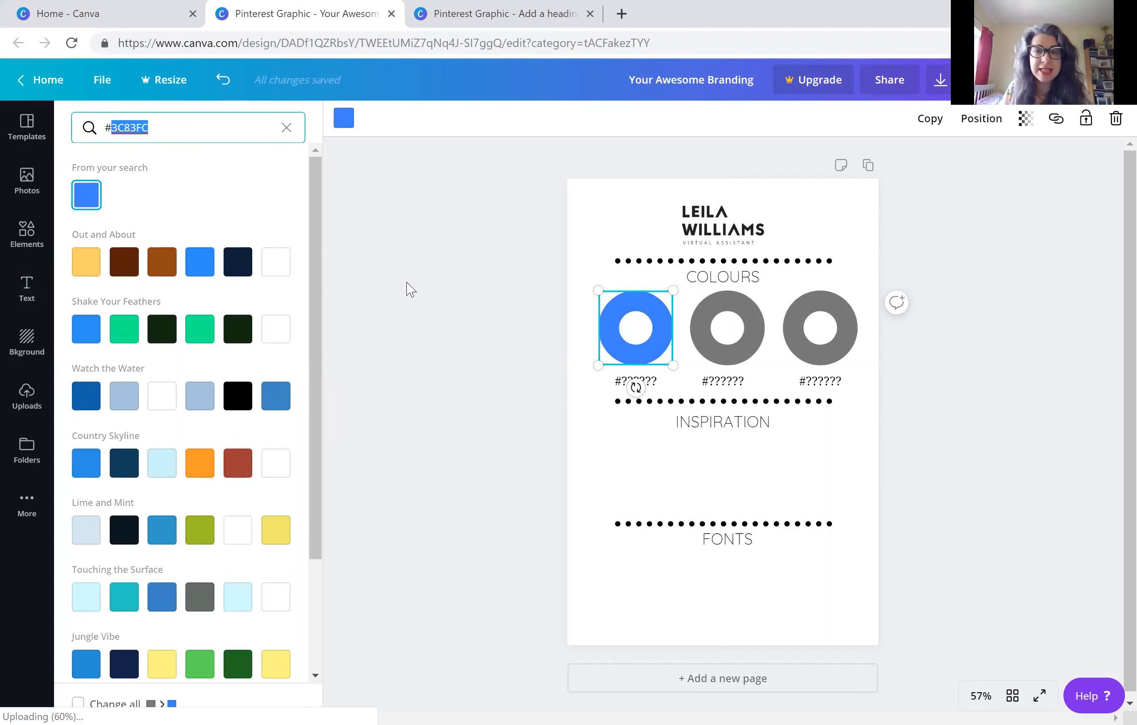
{"action": "left_click", "coordinate": [629, 381]}
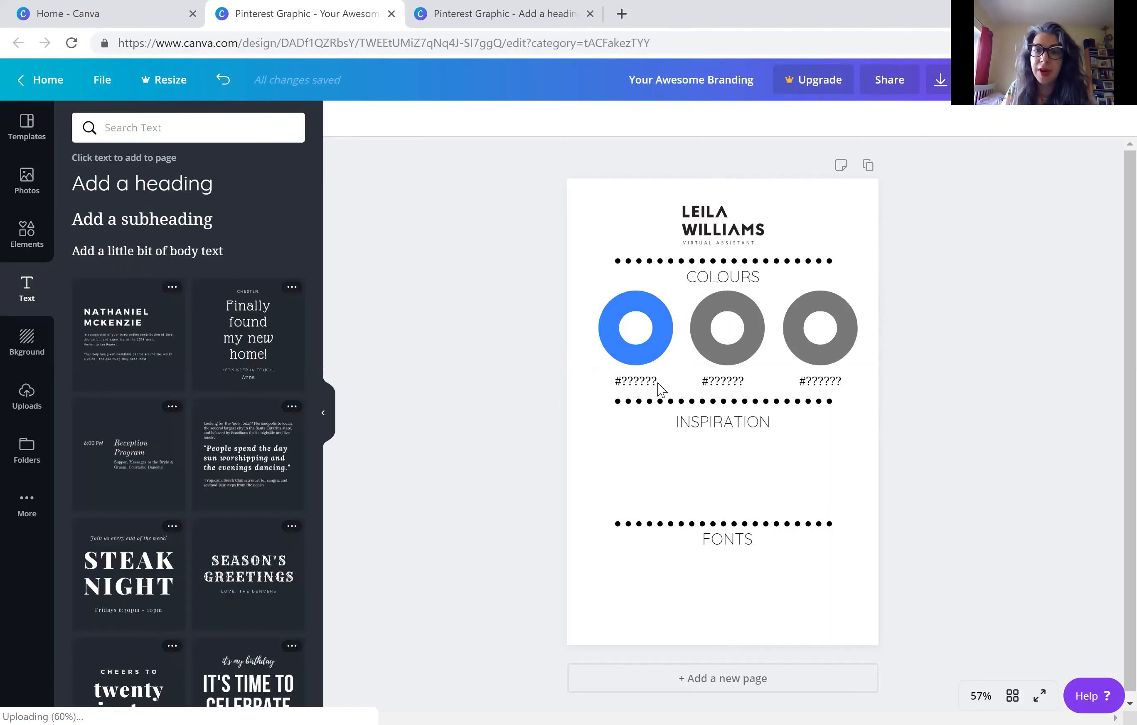
{"action": "left_click_drag", "start_coordinate": [628, 381], "coordinate": [654, 378]}
{"action": "left_click", "coordinate": [620, 381]}
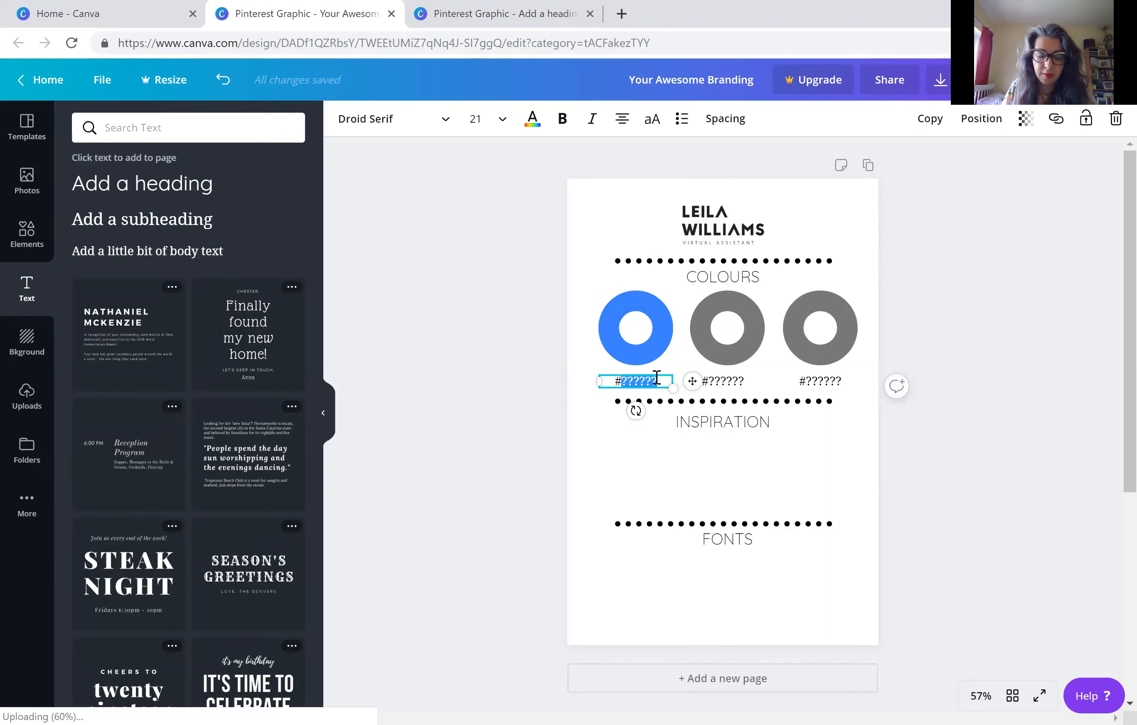
{"action": "key", "text": "ctrl+v"}
{"action": "left_click", "coordinate": [506, 339]}
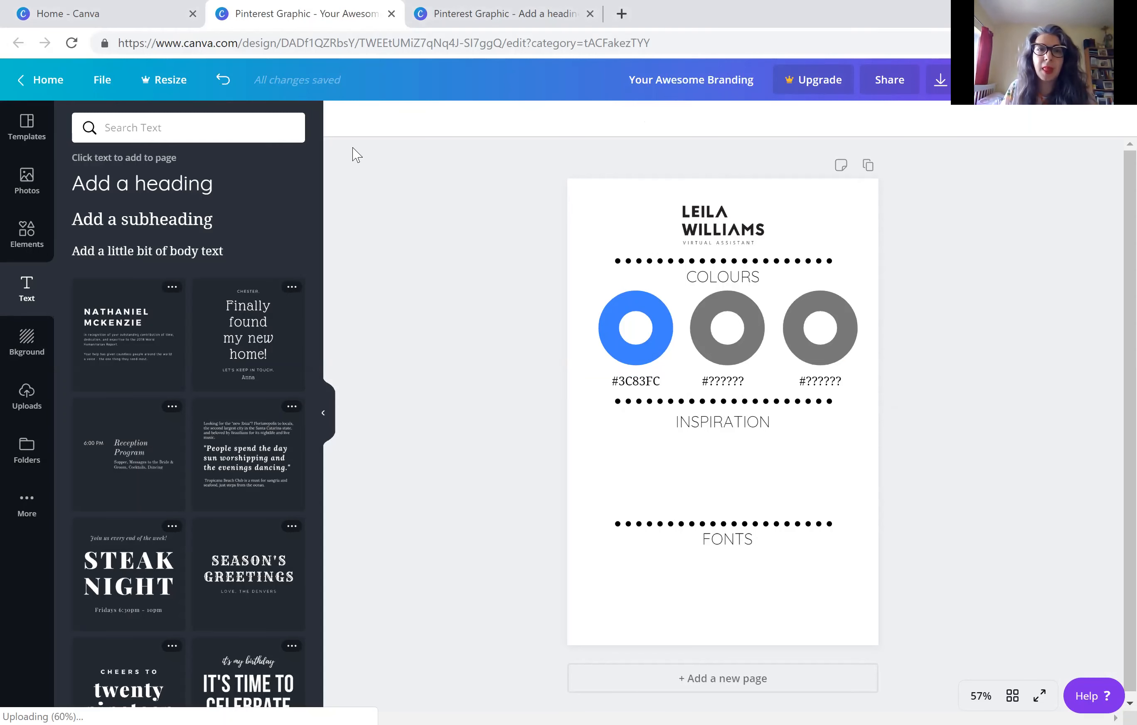
Recolour the second ring with the hex colour e32536
{"action": "left_click", "coordinate": [725, 330]}
{"action": "left_click", "coordinate": [344, 119]}
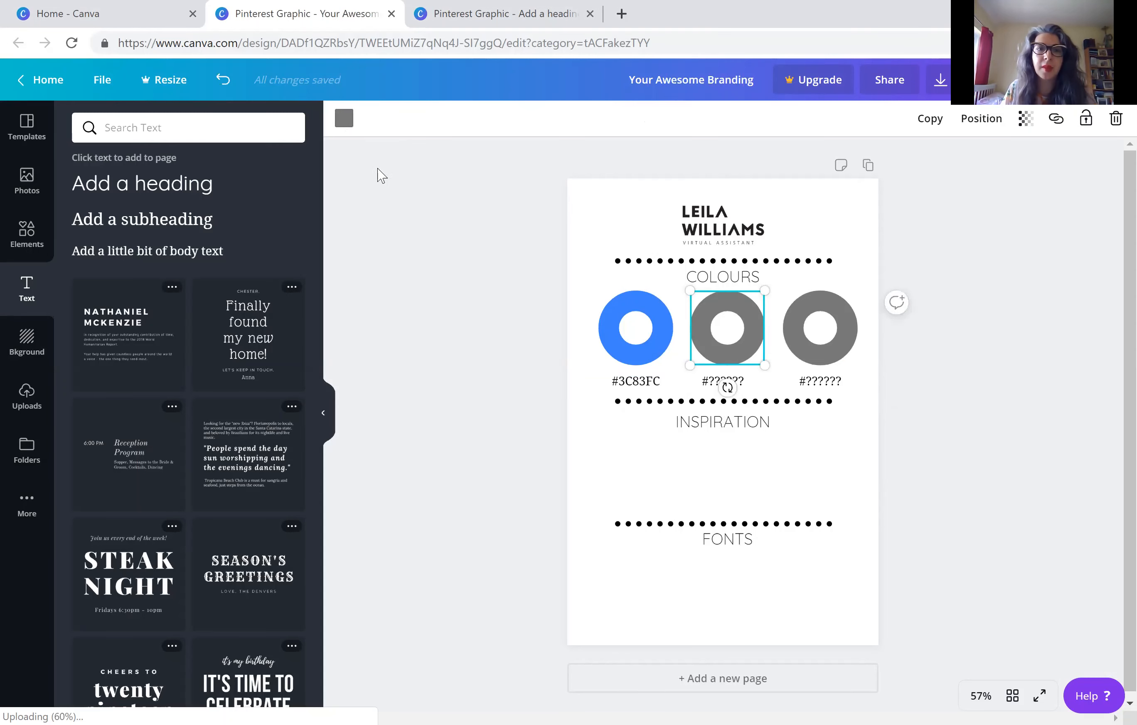
{"action": "left_click", "coordinate": [145, 133]}
{"action": "type", "text": "e32536"}
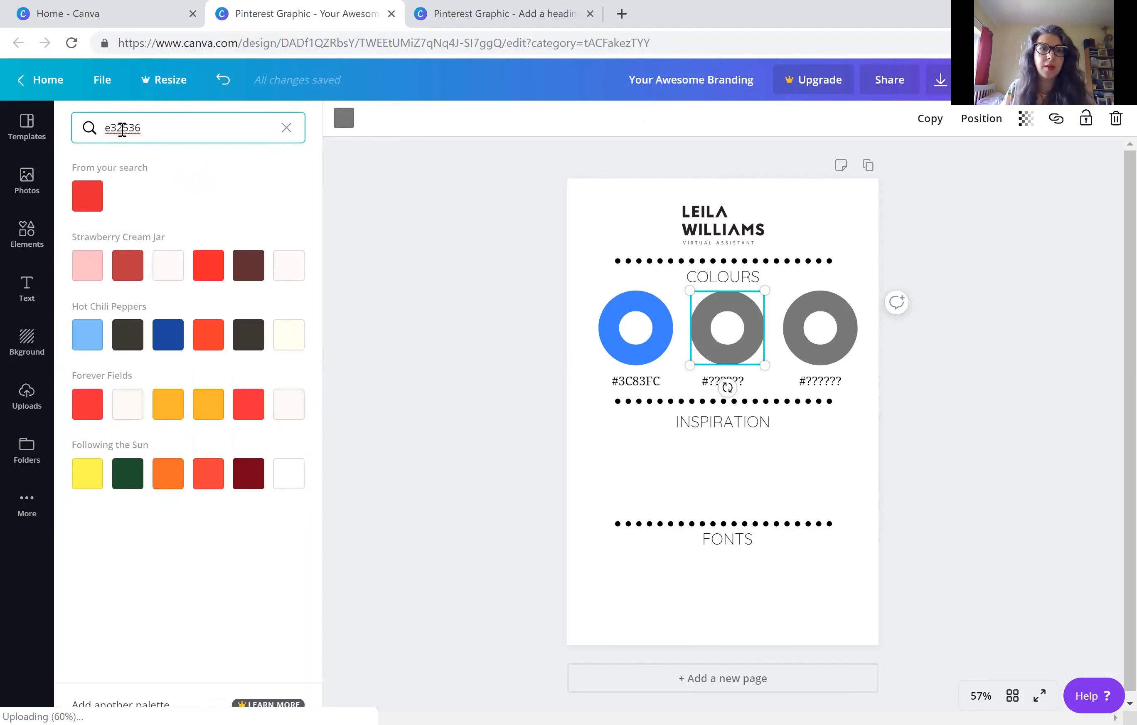
{"action": "left_click", "coordinate": [91, 209]}
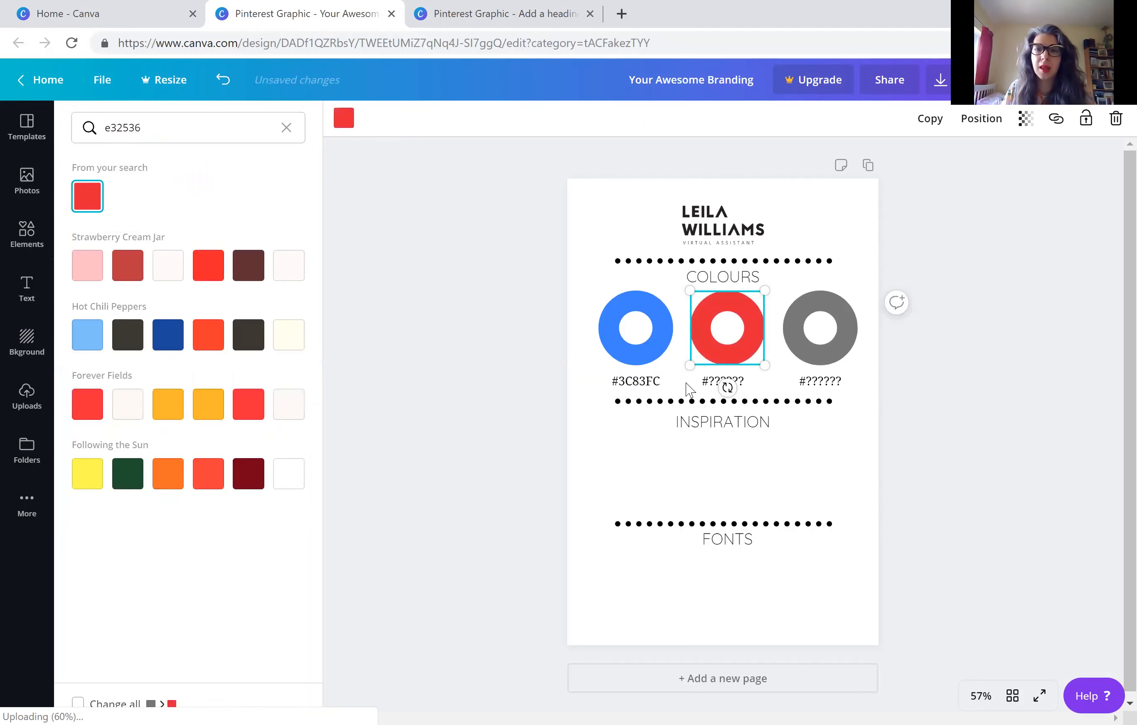
Replace the question marks in the second ring's label with the colour code, making it #e32536
{"action": "left_click", "coordinate": [706, 382]}
{"action": "left_click", "coordinate": [709, 382]}
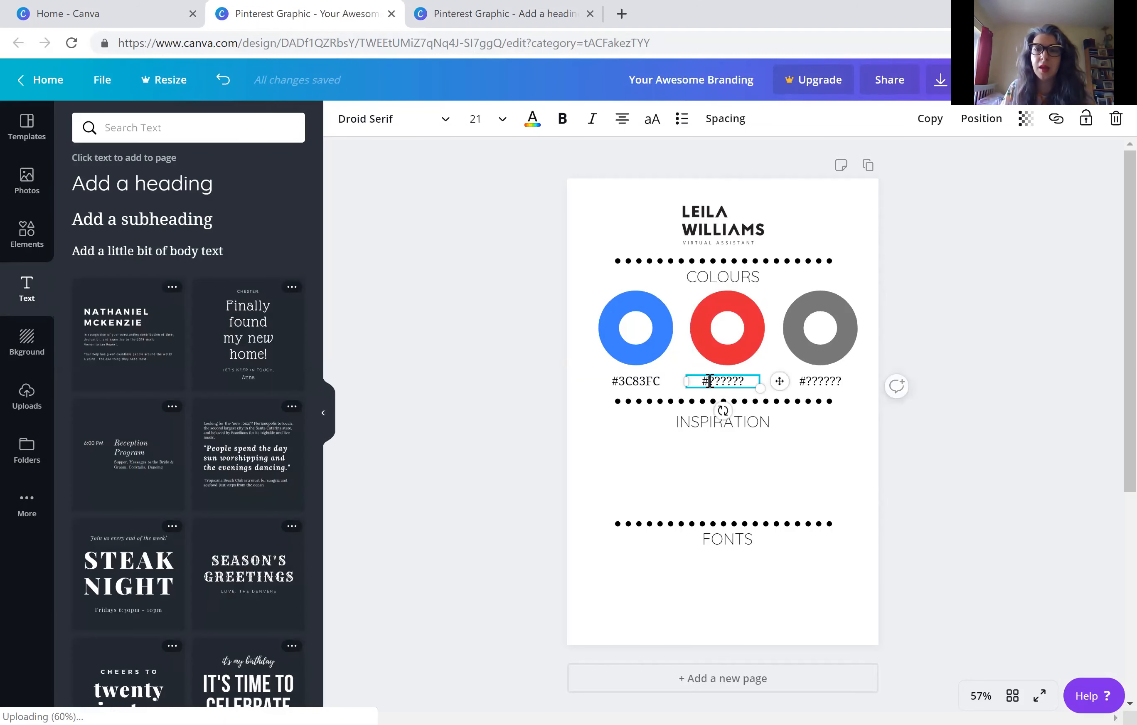
{"action": "left_click_drag", "start_coordinate": [737, 384], "coordinate": [750, 382]}
{"action": "key", "text": "BackSpace"}
{"action": "type", "text": "e32536"}
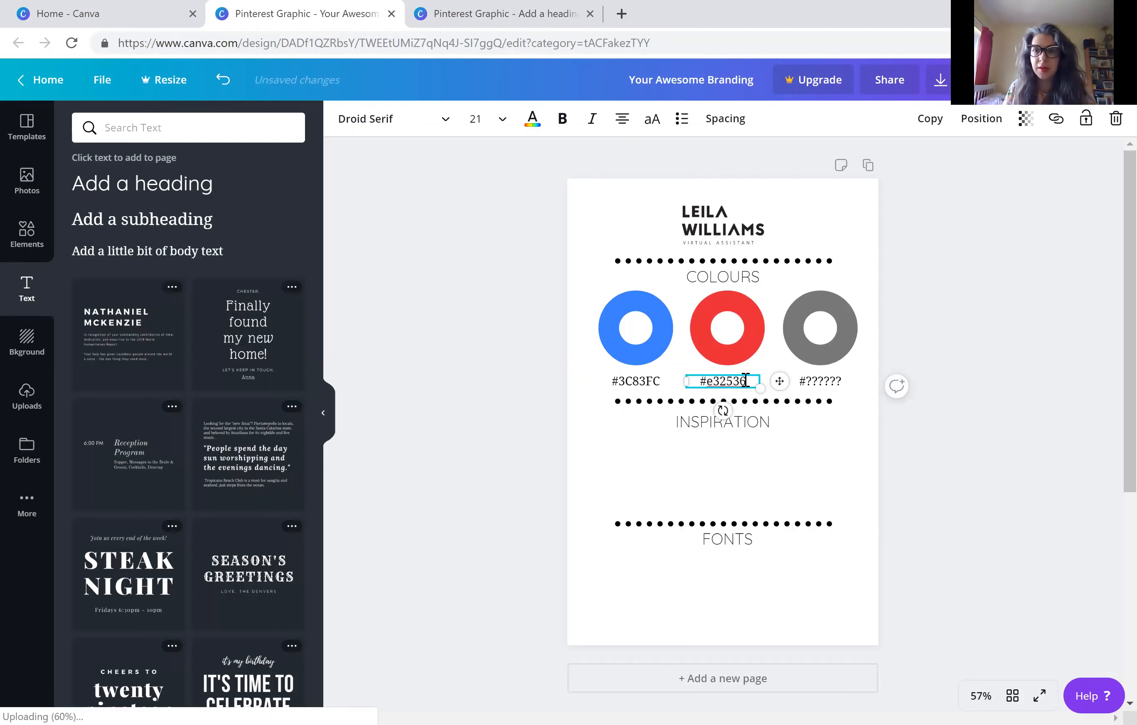
{"action": "left_click", "coordinate": [801, 331]}
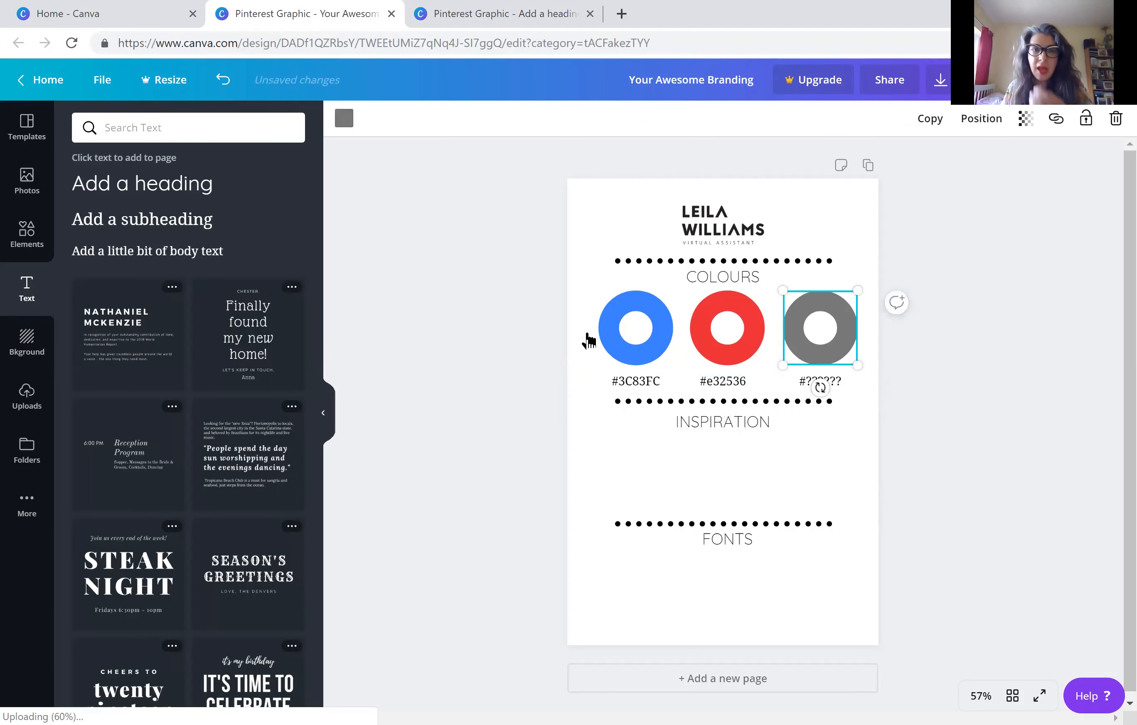
{"action": "left_click", "coordinate": [125, 131]}
{"action": "type", "text": "#FFE221"}
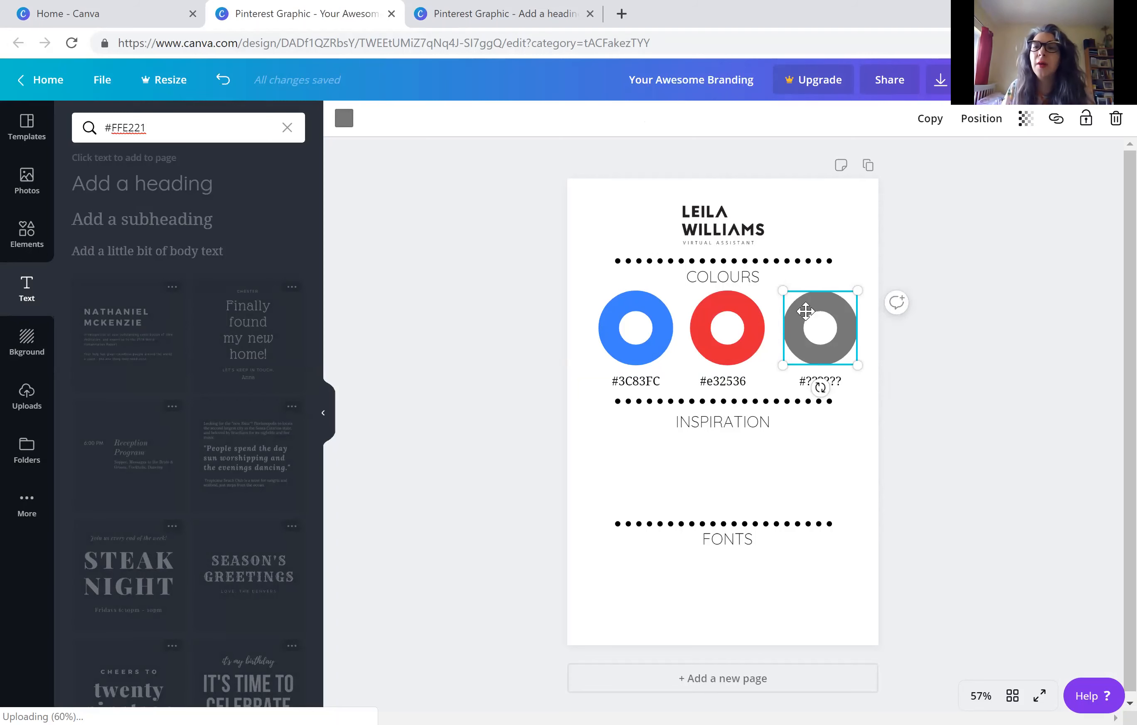
Recolour the third ring with the hex colour FFE221
{"action": "left_click", "coordinate": [806, 311]}
{"action": "left_click", "coordinate": [344, 119]}
{"action": "left_click", "coordinate": [152, 122]}
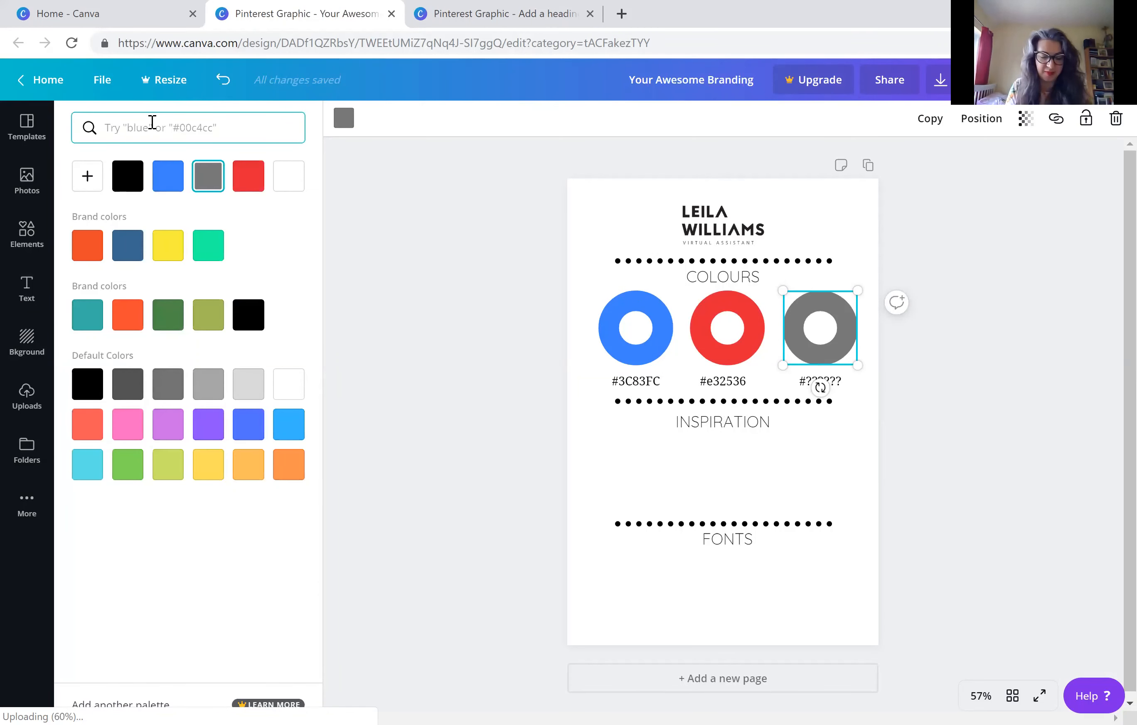
{"action": "type", "text": "FFE221"}
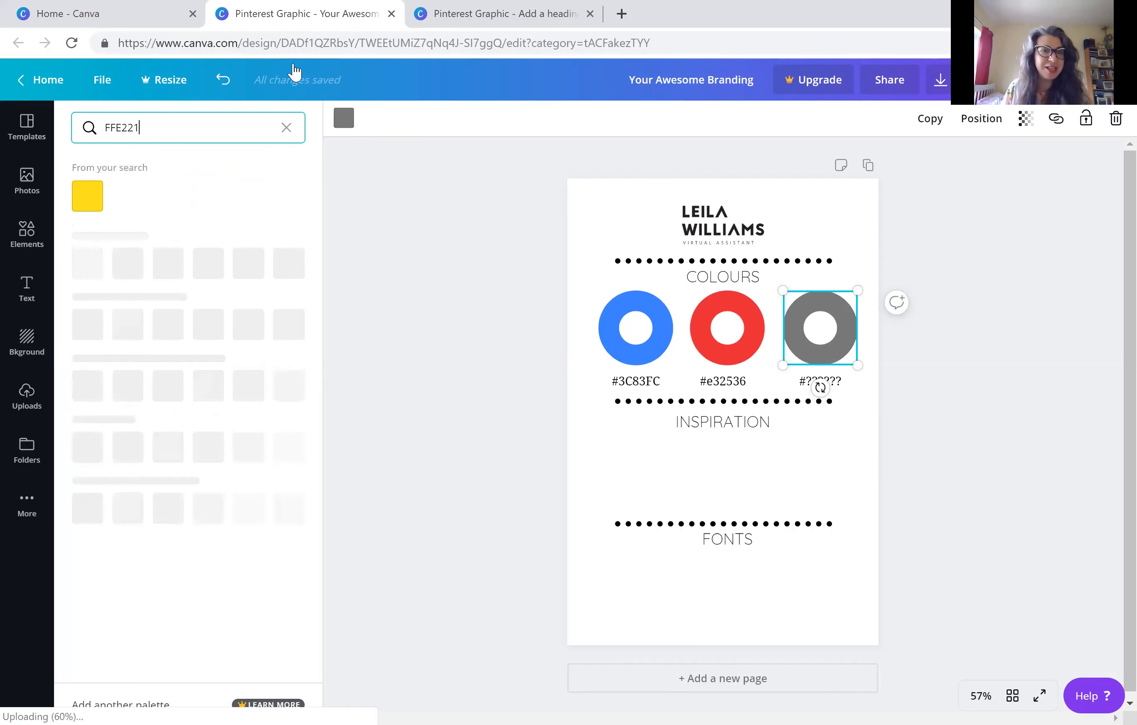
{"action": "left_click", "coordinate": [90, 194]}
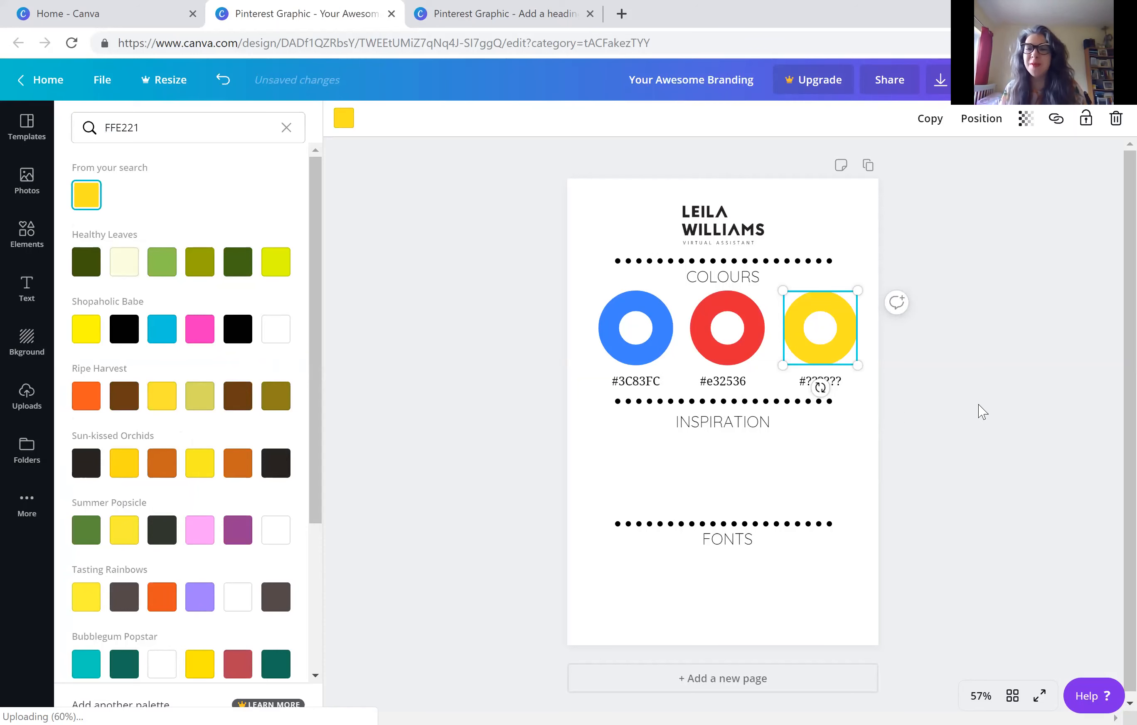
Replace the question marks in the third ring's label with the lowercase colour code, making it #ffe221
{"action": "left_click", "coordinate": [850, 378]}
{"action": "left_click", "coordinate": [815, 382]}
{"action": "left_click_drag", "start_coordinate": [818, 381], "coordinate": [807, 381]}
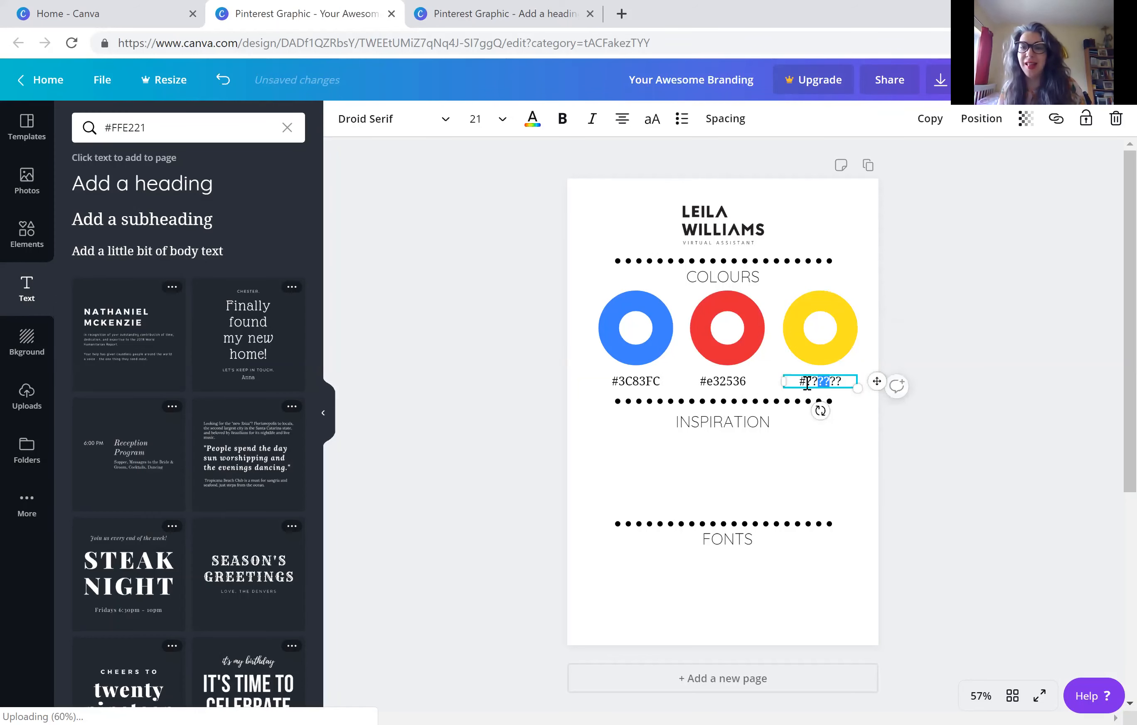
{"action": "key", "text": "shift+Right"}
{"action": "key", "text": "shift+Right"}
{"action": "key", "text": "shift+Right"}
{"action": "key", "text": "shift+Right"}
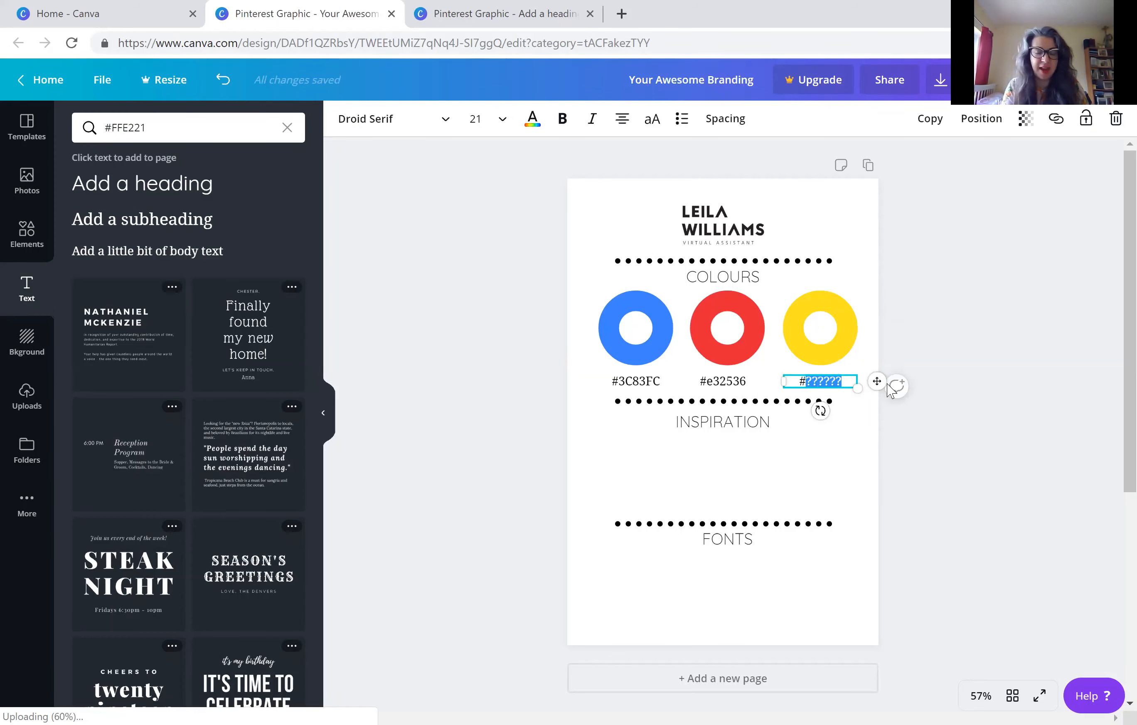
{"action": "type", "text": "FFFE"}
{"action": "key", "text": "BackSpace"}
{"action": "key", "text": "BackSpace"}
{"action": "key", "text": "BackSpace"}
{"action": "type", "text": "ffe"}
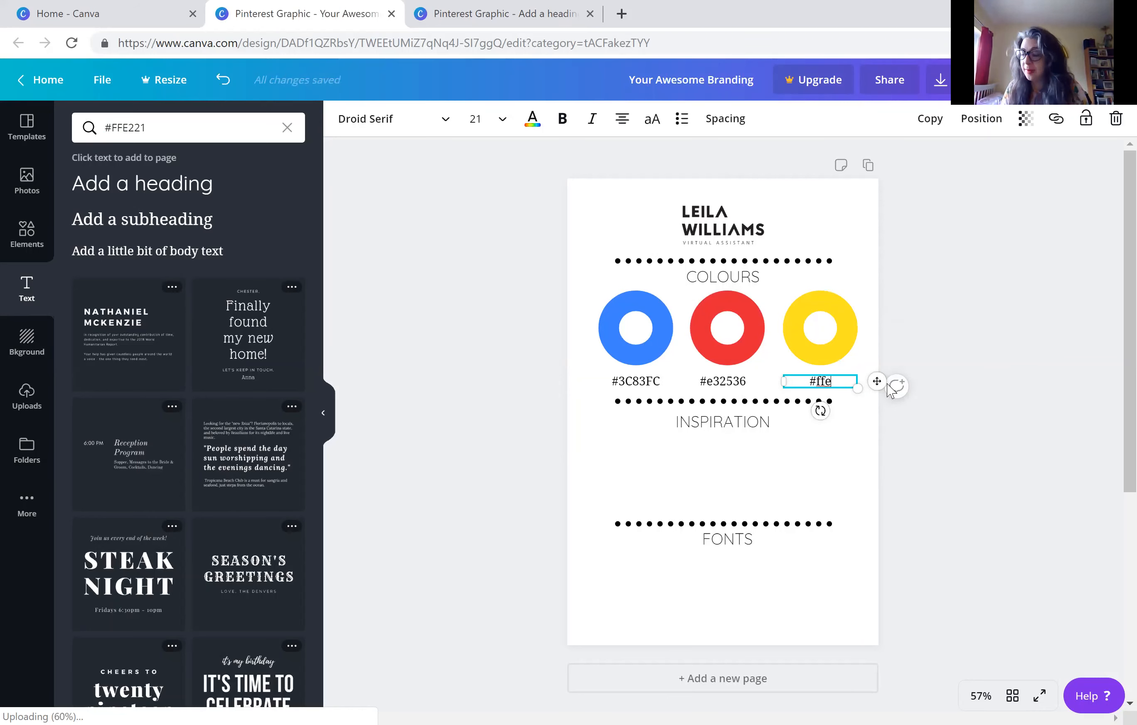
{"action": "type", "text": "221"}
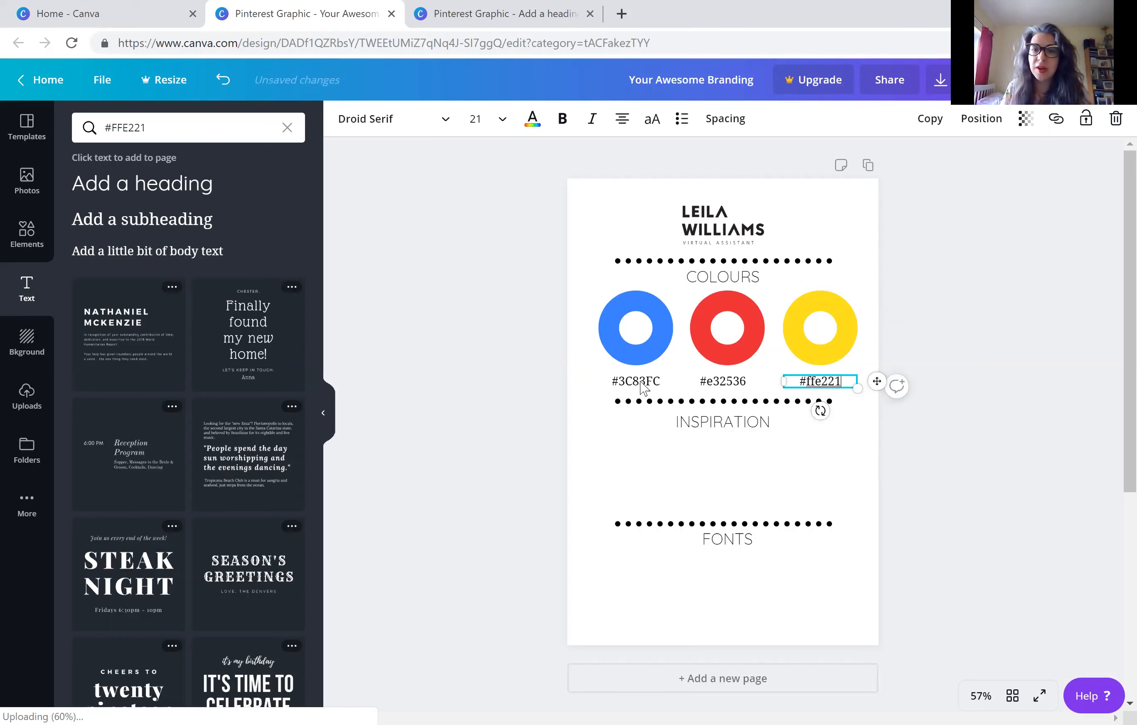
Change the letters in the first ring's label to lowercase so it reads #3c83fc
{"action": "left_click", "coordinate": [656, 377]}
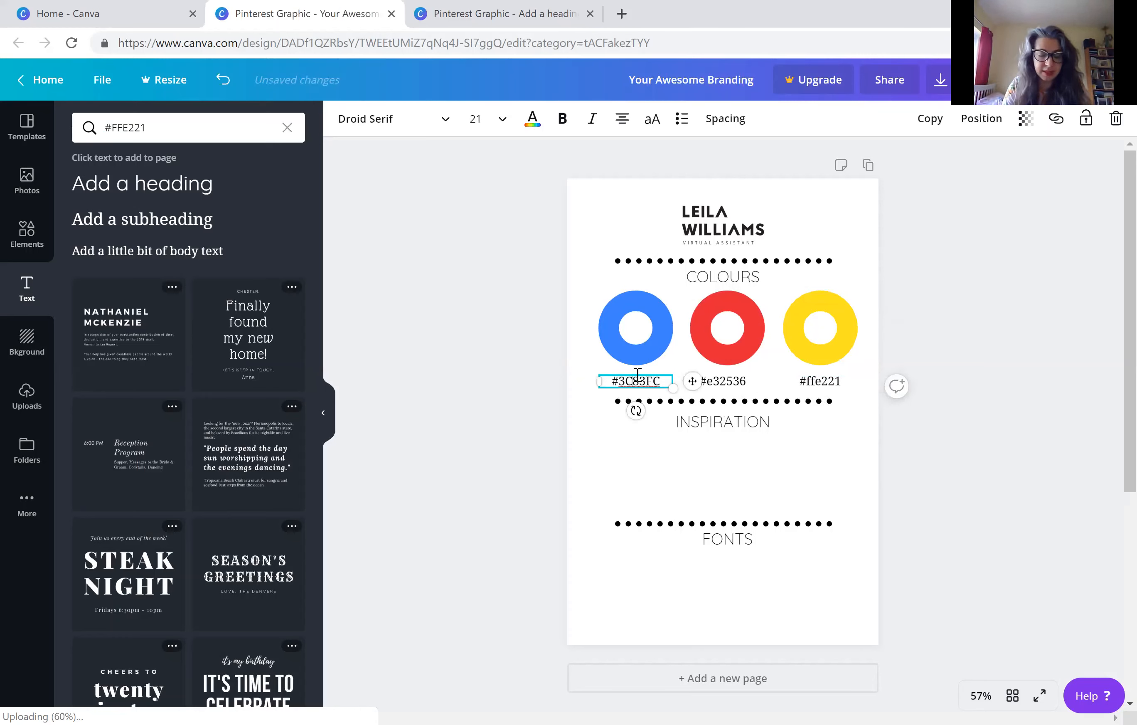
{"action": "key", "text": "BackSpace"}
{"action": "type", "text": "c"}
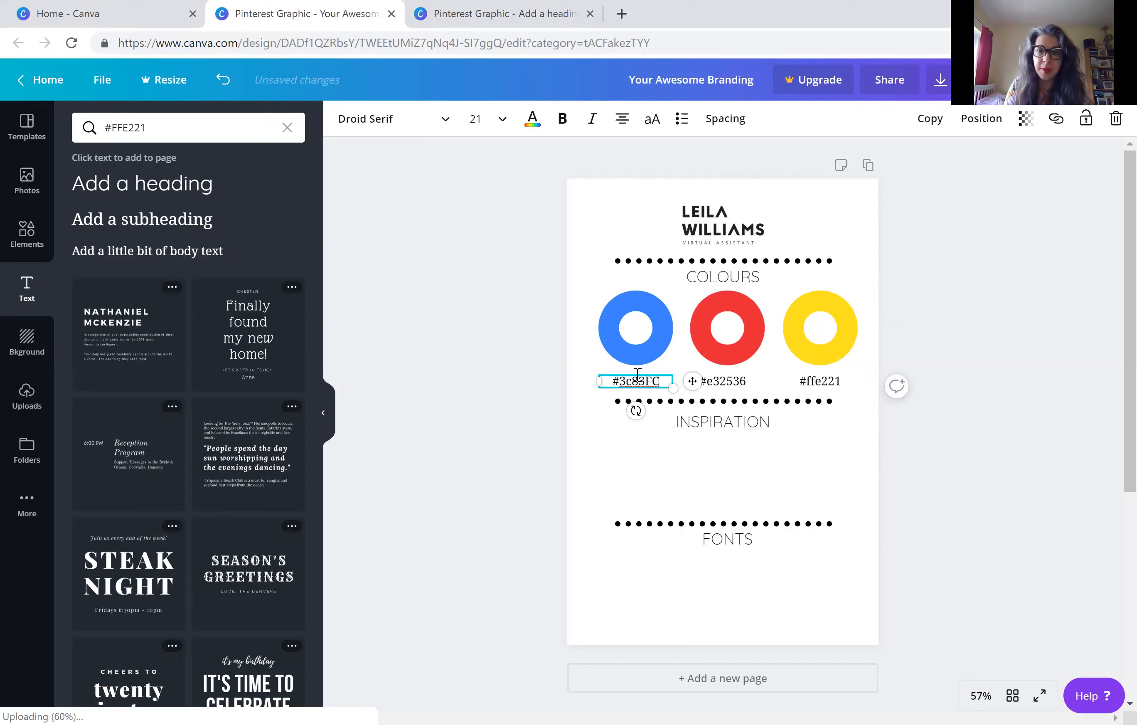
{"action": "key", "text": "BackSpace"}
{"action": "key", "text": "BackSpace"}
{"action": "type", "text": "fc"}
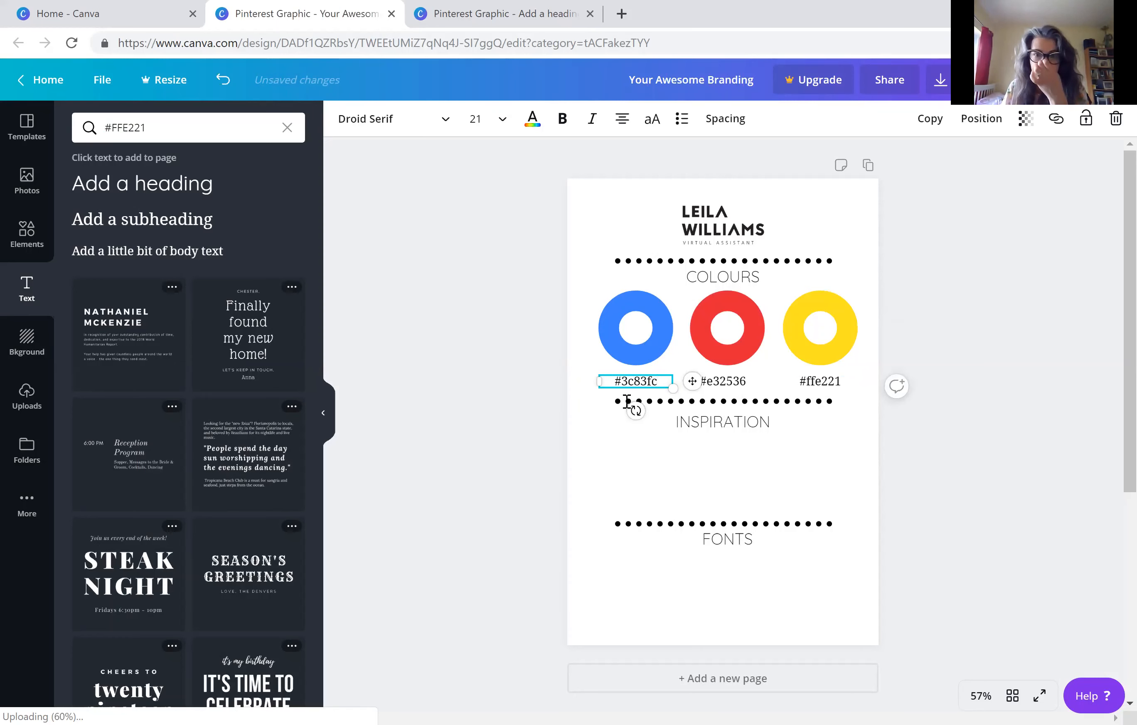
Move the yellow ring slightly closer to the red one and centre its #ffe221 label beneath it
{"action": "left_click", "coordinate": [577, 485]}
{"action": "left_click", "coordinate": [762, 333]}
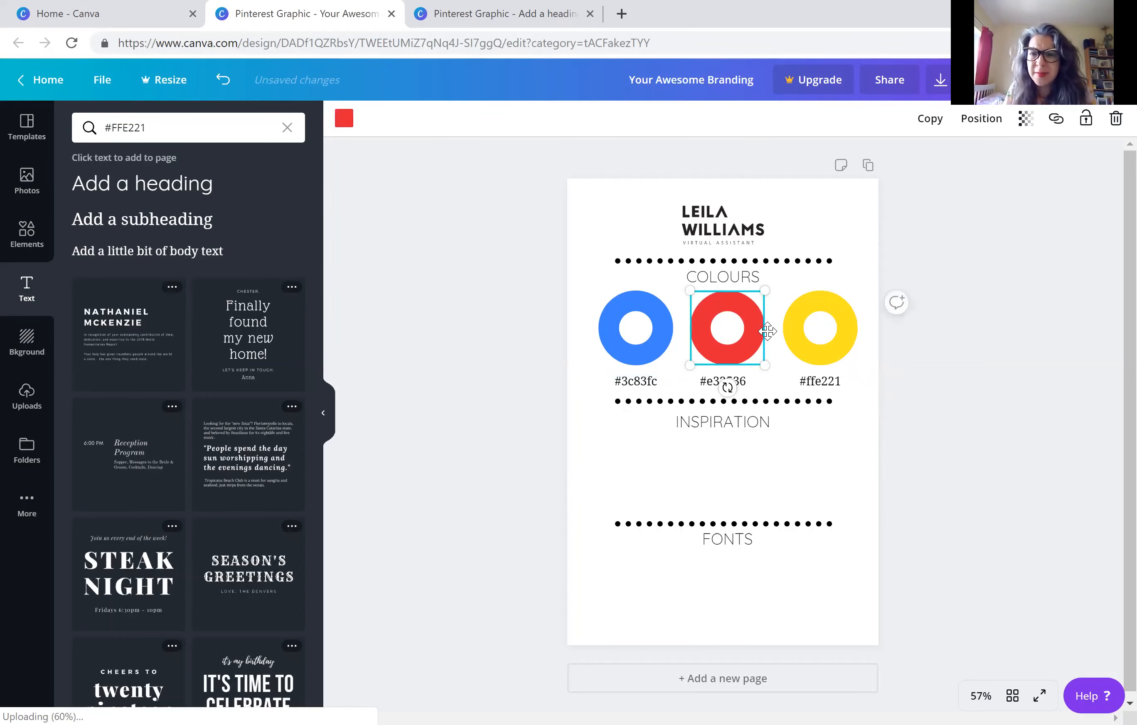
{"action": "left_click_drag", "start_coordinate": [807, 332], "coordinate": [801, 332]}
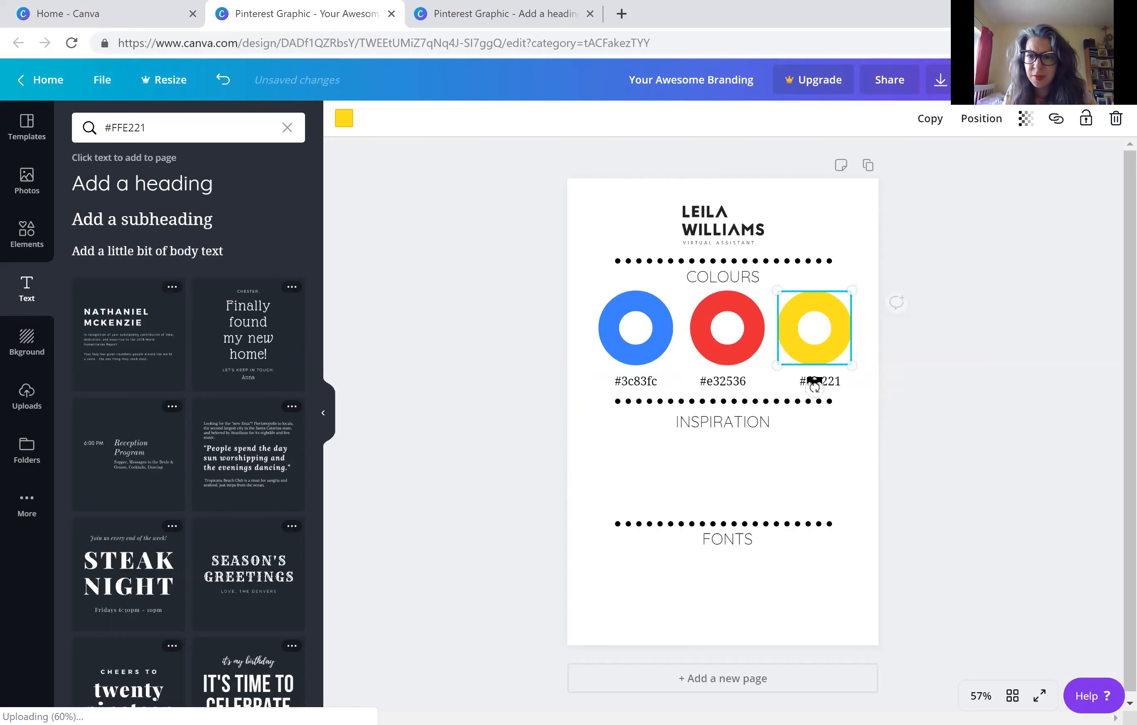
{"action": "left_click", "coordinate": [831, 387]}
{"action": "left_click", "coordinate": [836, 384]}
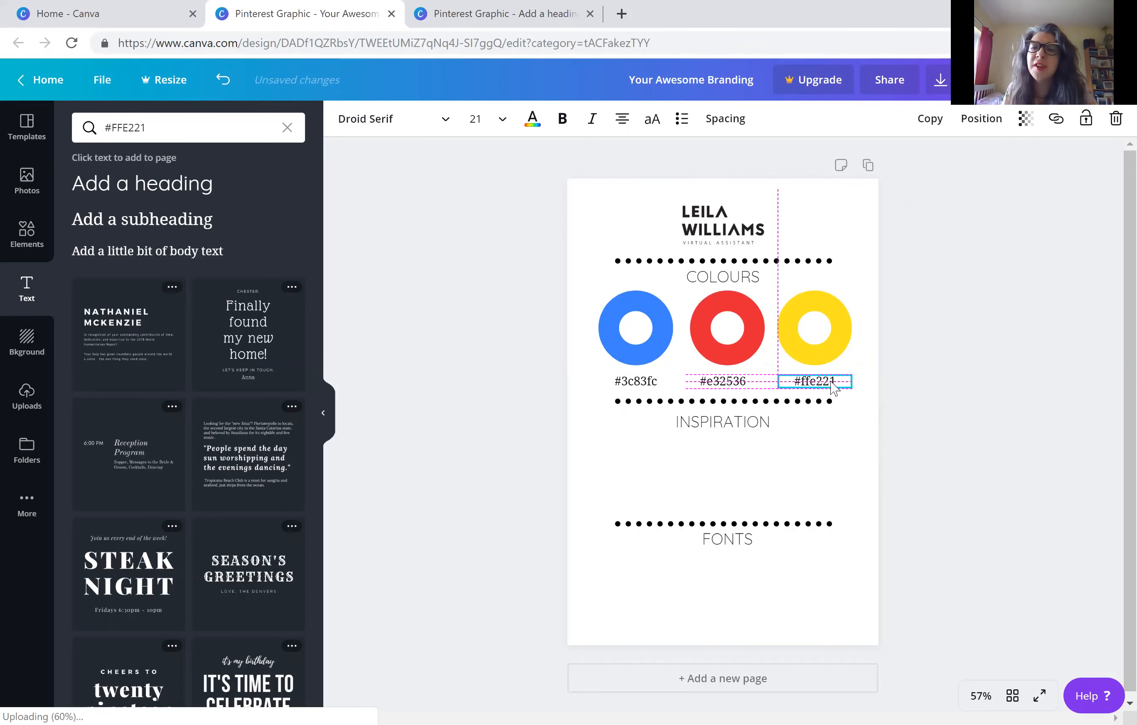
{"action": "left_click", "coordinate": [1001, 345]}
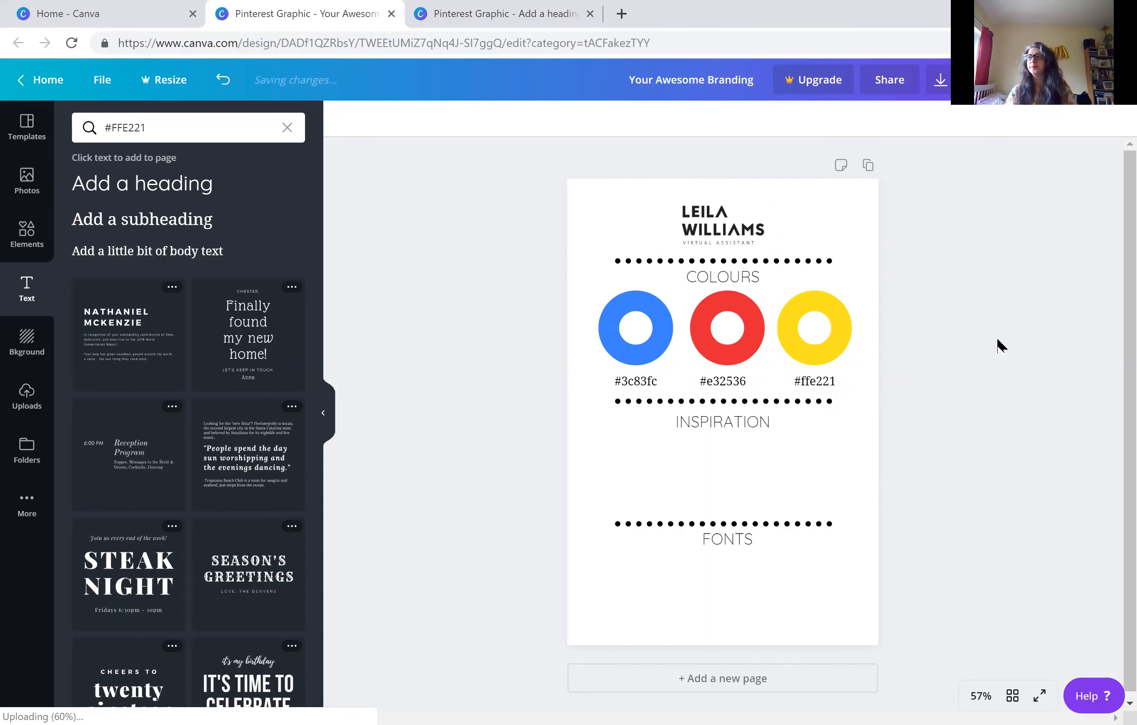
Move the FONTS title and the dotted divider above it slightly further down the page
{"action": "left_click", "coordinate": [722, 553]}
{"action": "left_click", "coordinate": [710, 538]}
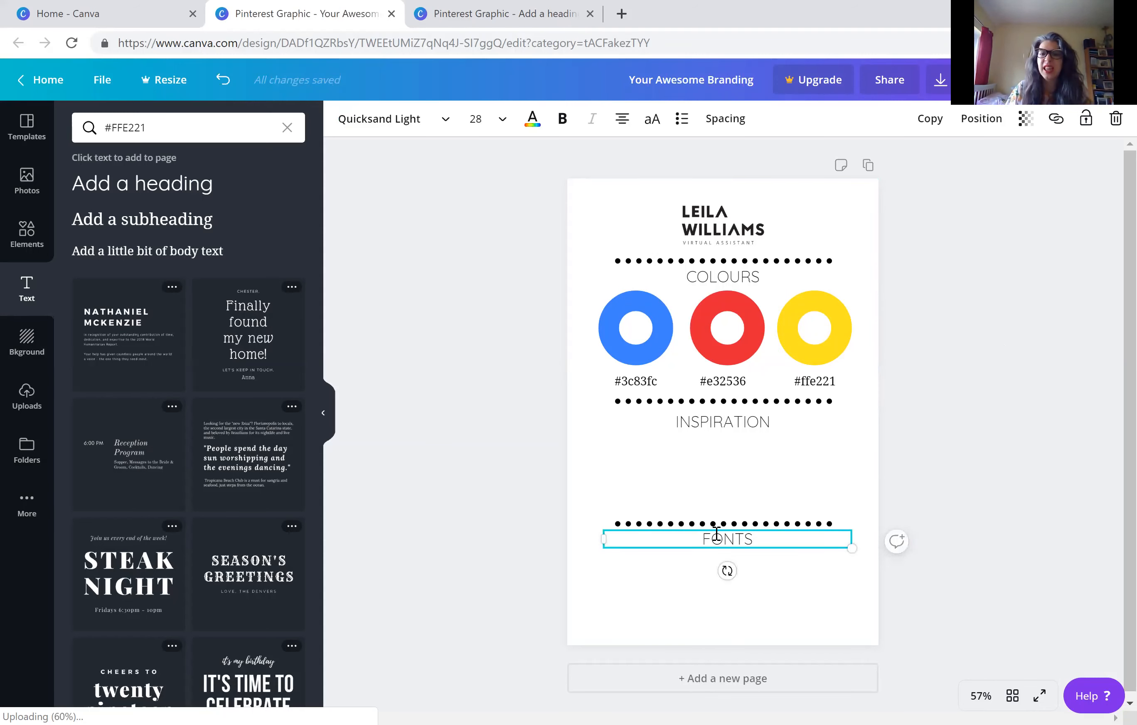
{"action": "mouse_move", "coordinate": [717, 529]}
{"action": "left_mouse_down"}
{"action": "mouse_move", "coordinate": [718, 548]}
{"action": "mouse_move", "coordinate": [714, 527]}
{"action": "mouse_move", "coordinate": [714, 539]}
{"action": "left_mouse_up"}
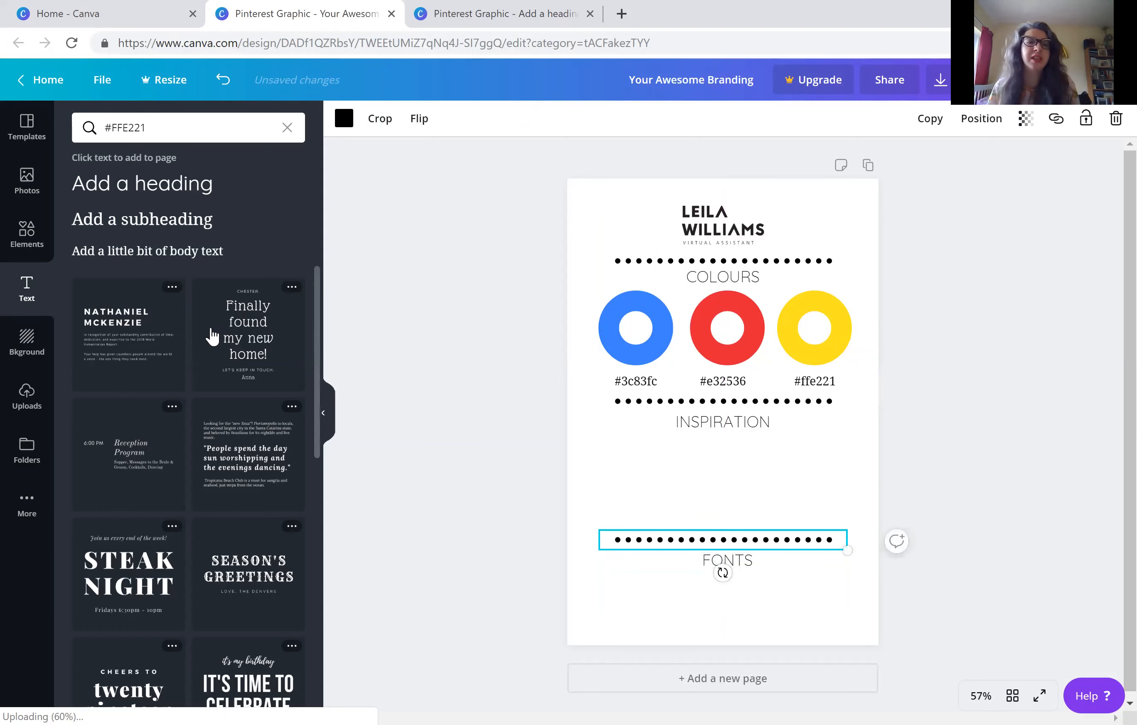
Add a heading directly beneath the FONTS title and change its text to QUICKSAND
{"action": "left_click", "coordinate": [142, 195]}
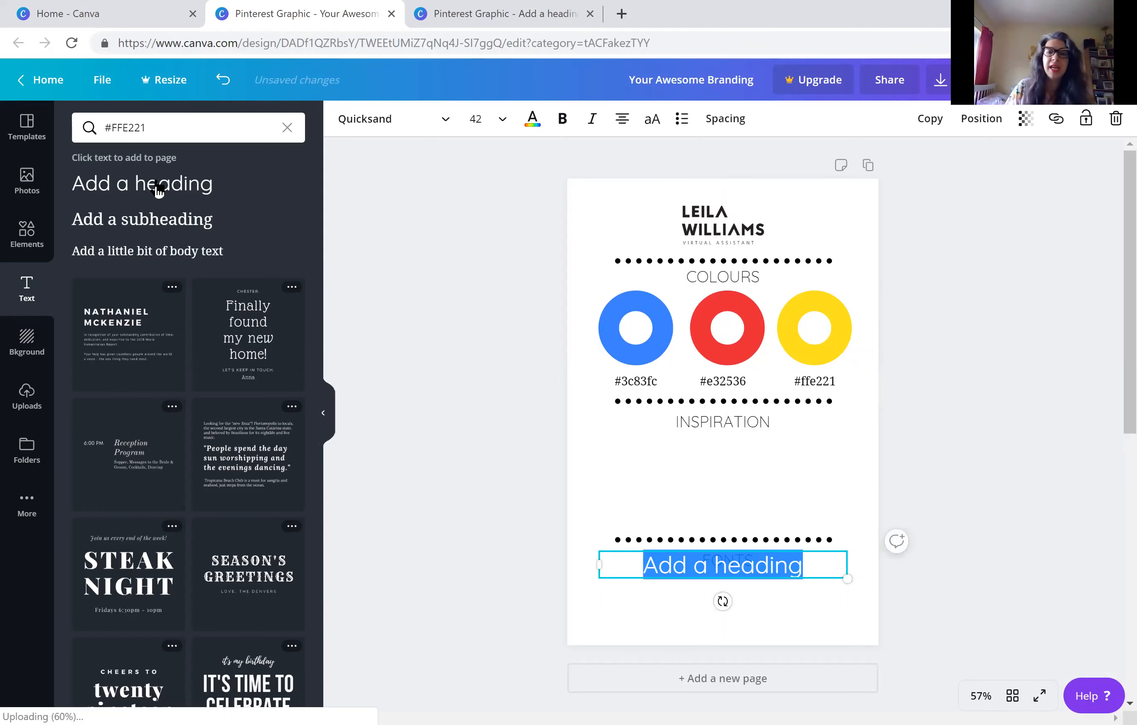
{"action": "left_click_drag", "start_coordinate": [688, 549], "coordinate": [689, 575]}
{"action": "left_click", "coordinate": [707, 583]}
{"action": "triple_click", "coordinate": [707, 583]}
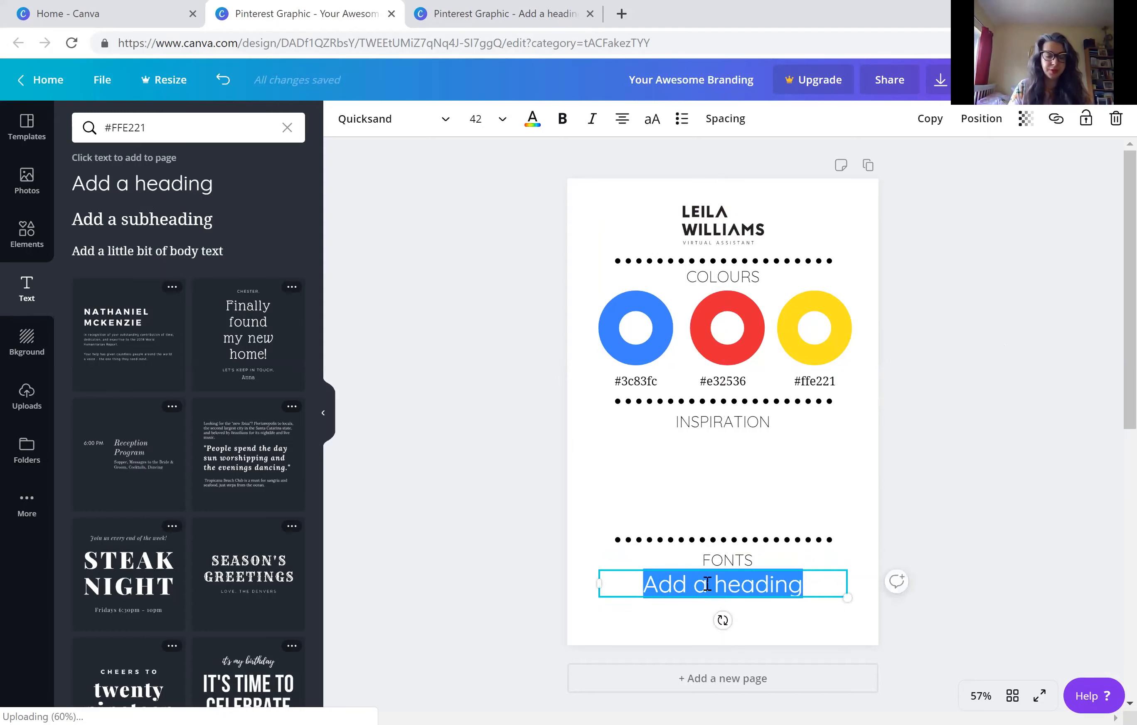
{"action": "type", "text": "q"}
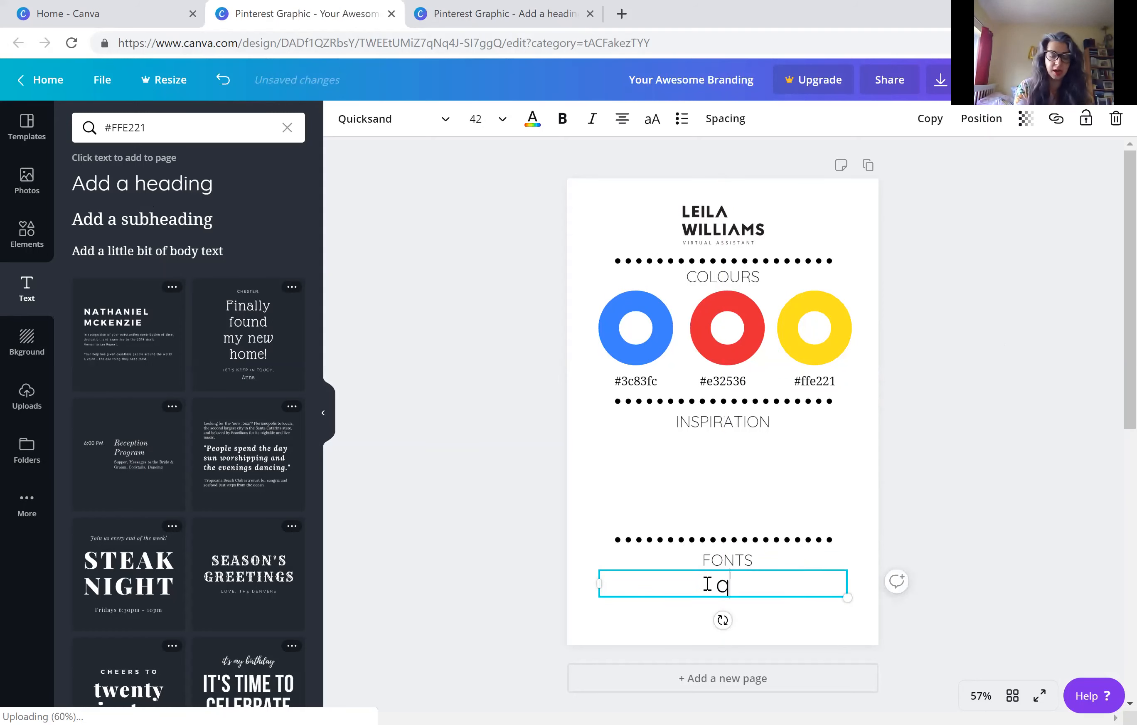
{"action": "type", "text": "quc"}
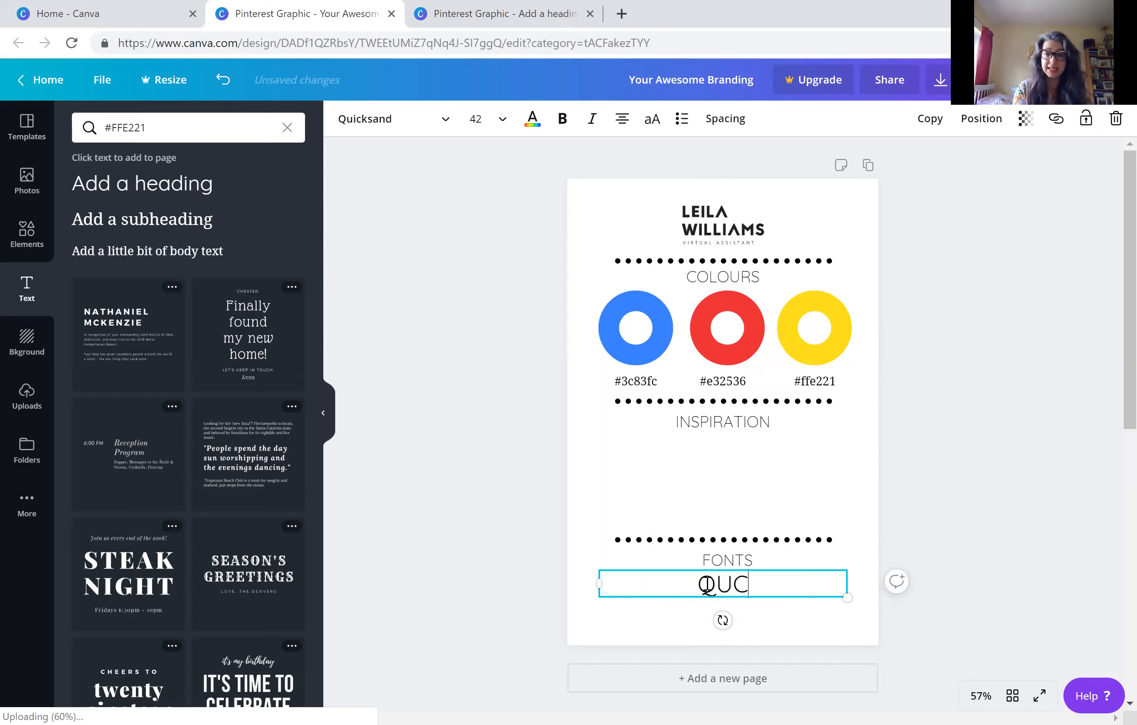
{"action": "key", "text": "BackSpace"}
{"action": "type", "text": "oc"}
{"action": "key", "text": "BackSpace"}
{"action": "key", "text": "BackSpace"}
{"action": "type", "text": "icksa"}
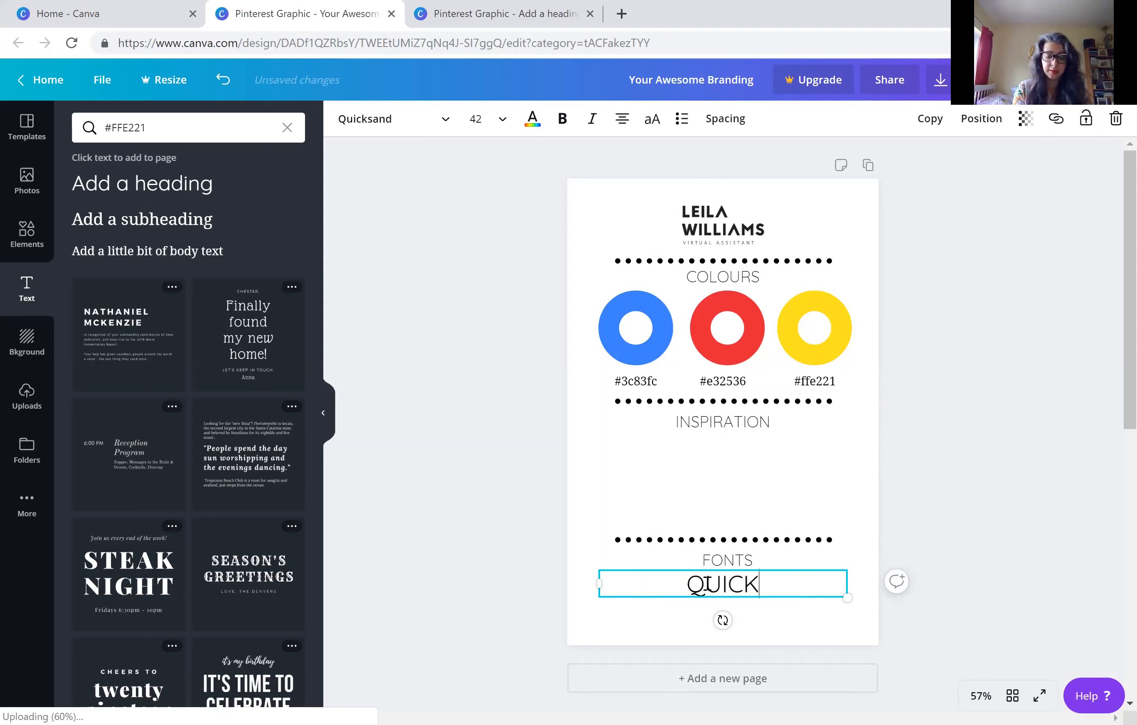
{"action": "type", "text": "nd"}
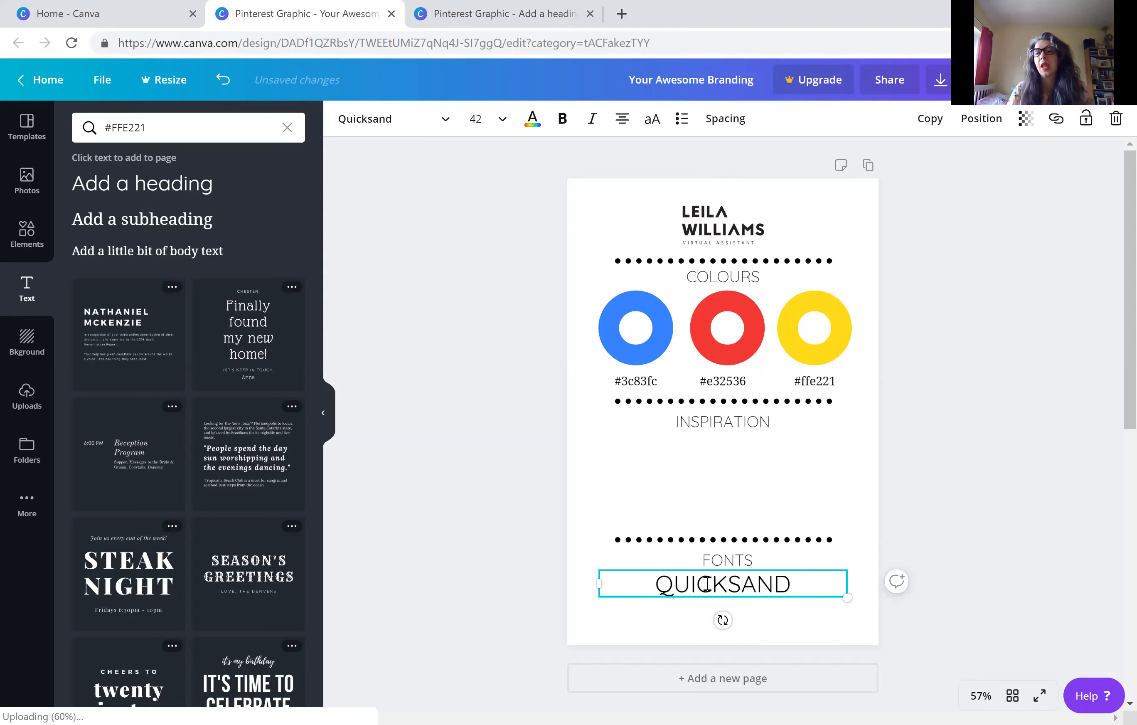
Recolour the QUICKSAND heading with the document's blue, matching the first ring
{"action": "left_click", "coordinate": [707, 585]}
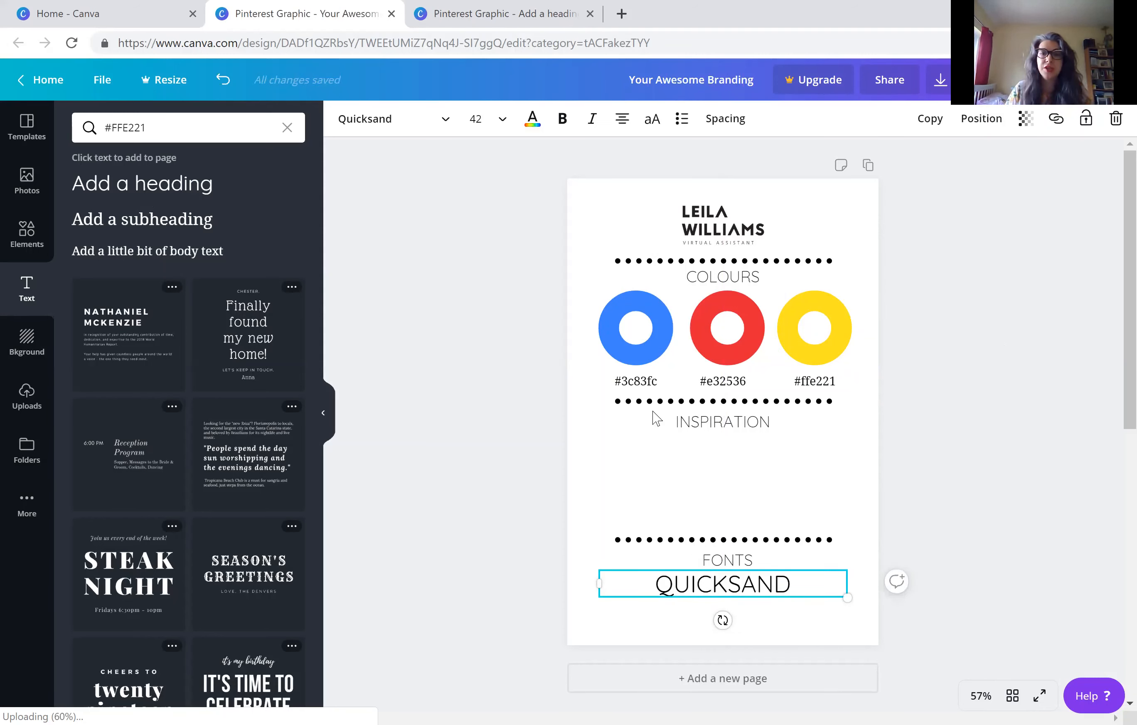
{"action": "left_click", "coordinate": [533, 119]}
{"action": "left_click", "coordinate": [178, 182]}
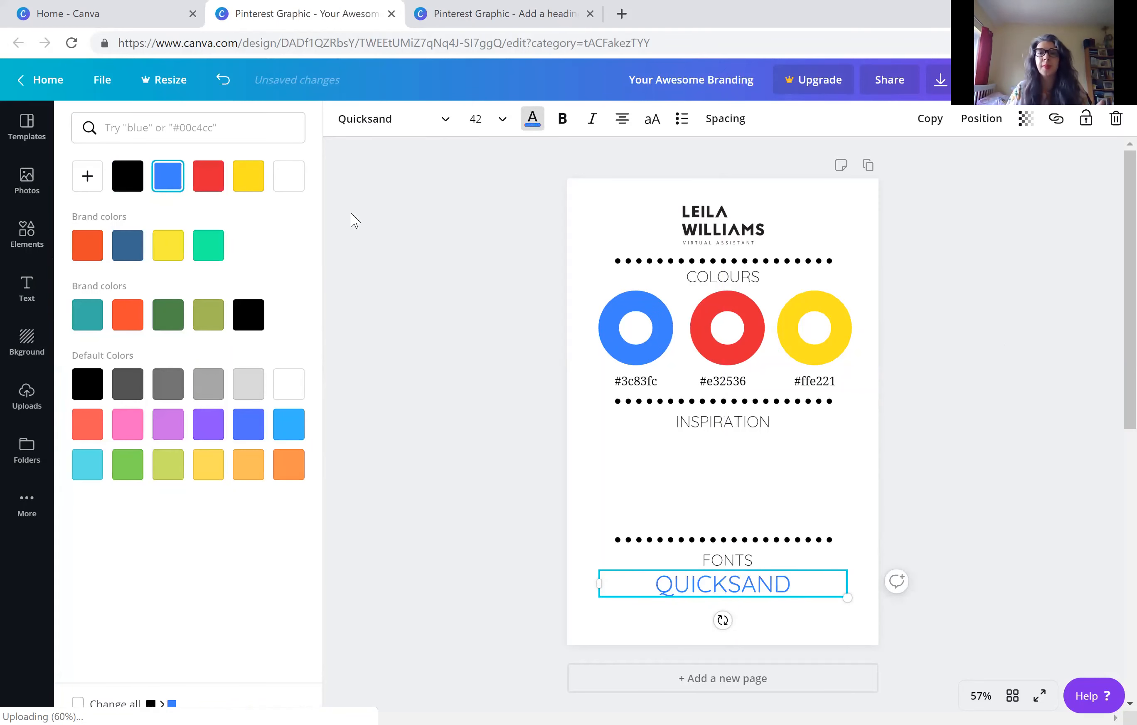
{"action": "left_click", "coordinate": [399, 332]}
{"action": "left_click", "coordinate": [715, 584]}
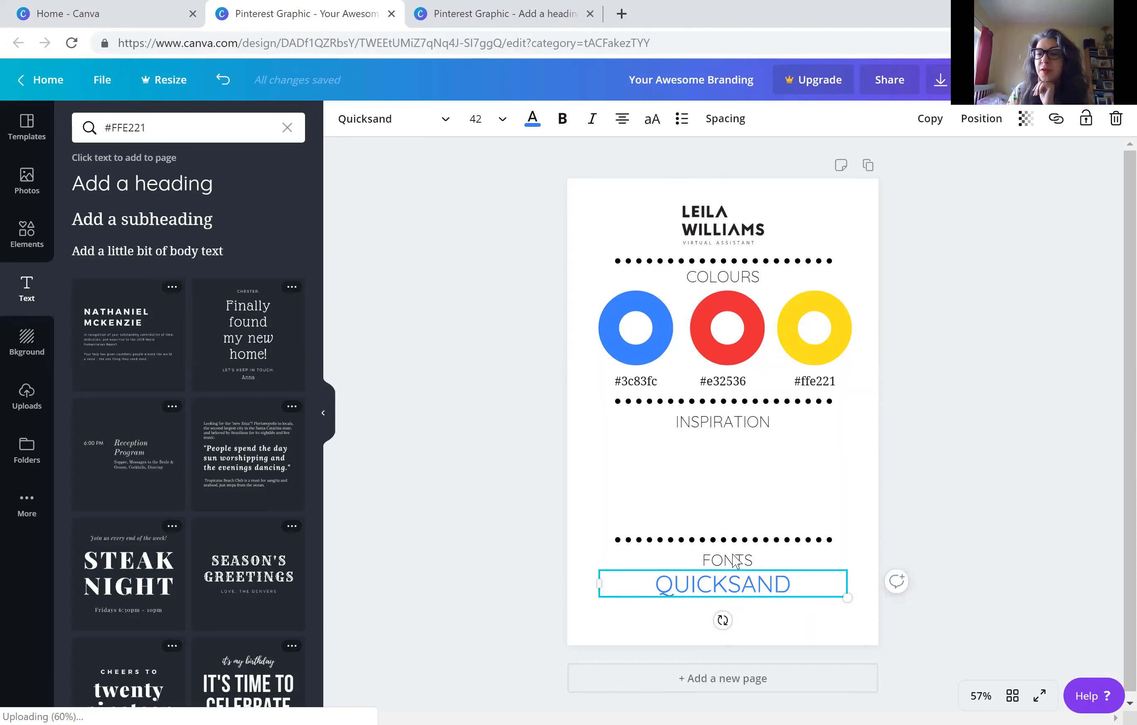
{"action": "left_click", "coordinate": [458, 438]}
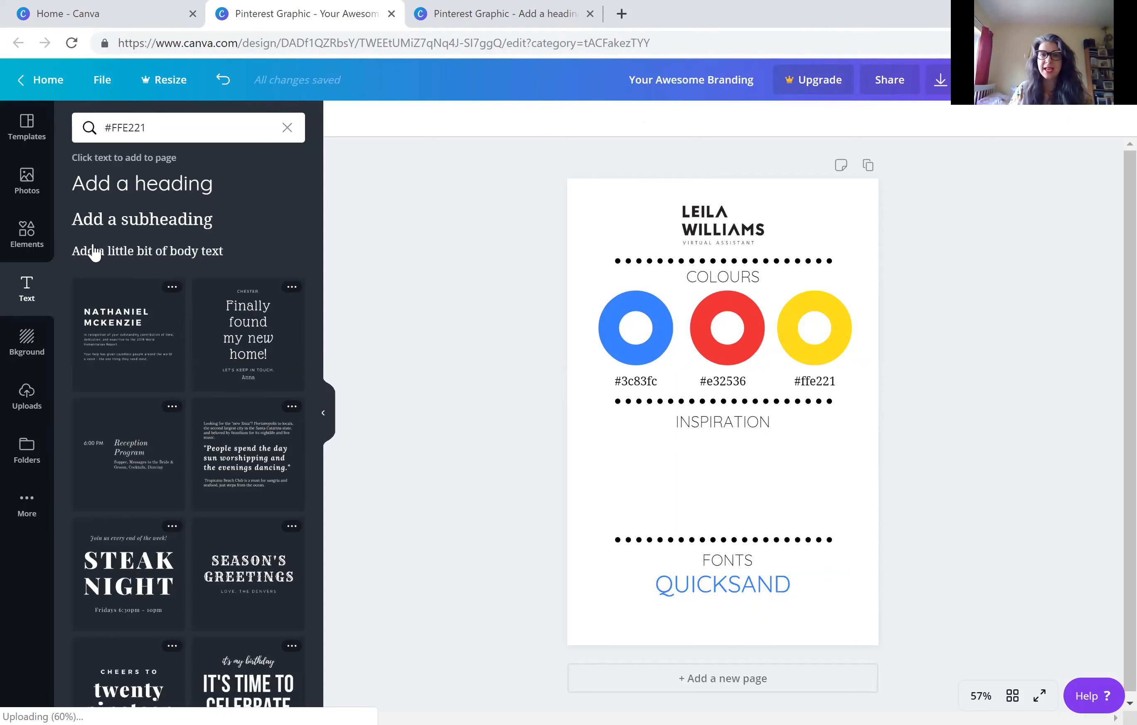
Add a body text line directly beneath the QUICKSAND heading and change its text to Droid Serif
{"action": "left_click", "coordinate": [163, 258]}
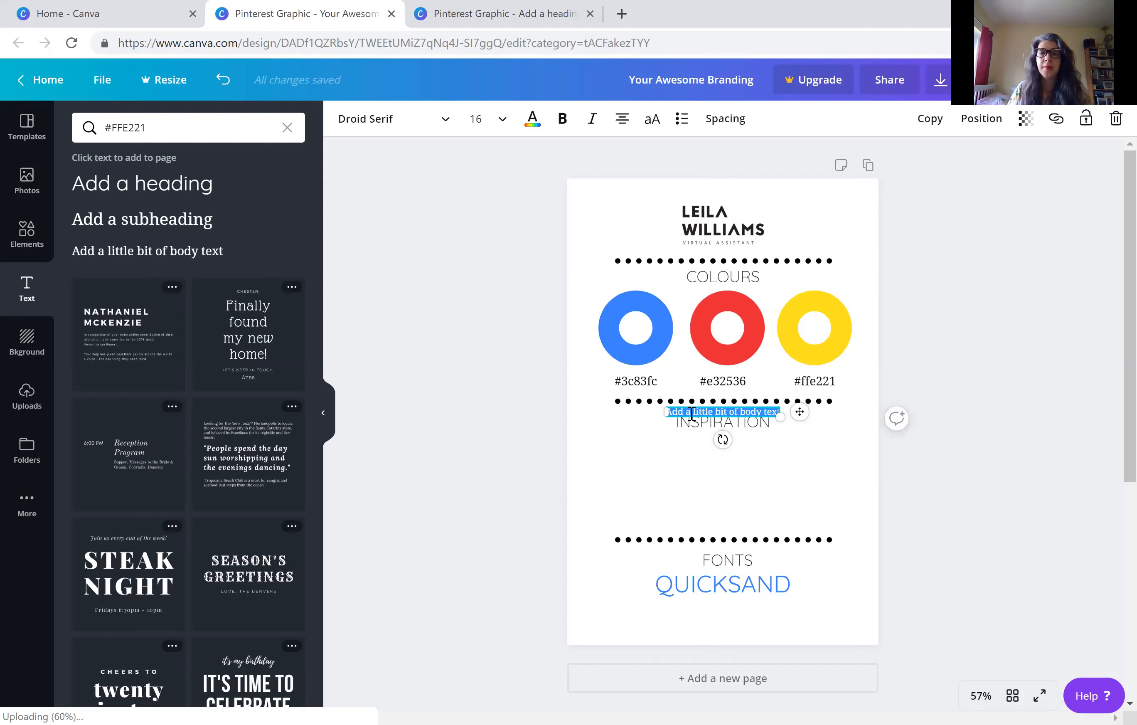
{"action": "left_click_drag", "start_coordinate": [691, 413], "coordinate": [697, 607]}
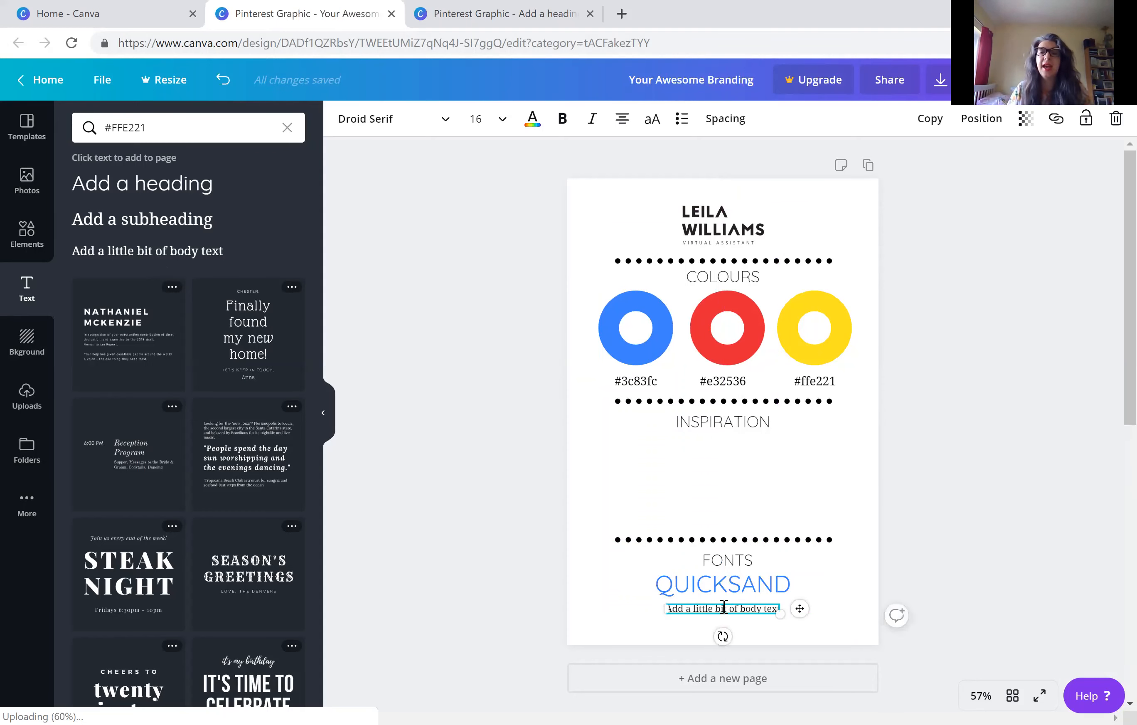
{"action": "double_click", "coordinate": [721, 607]}
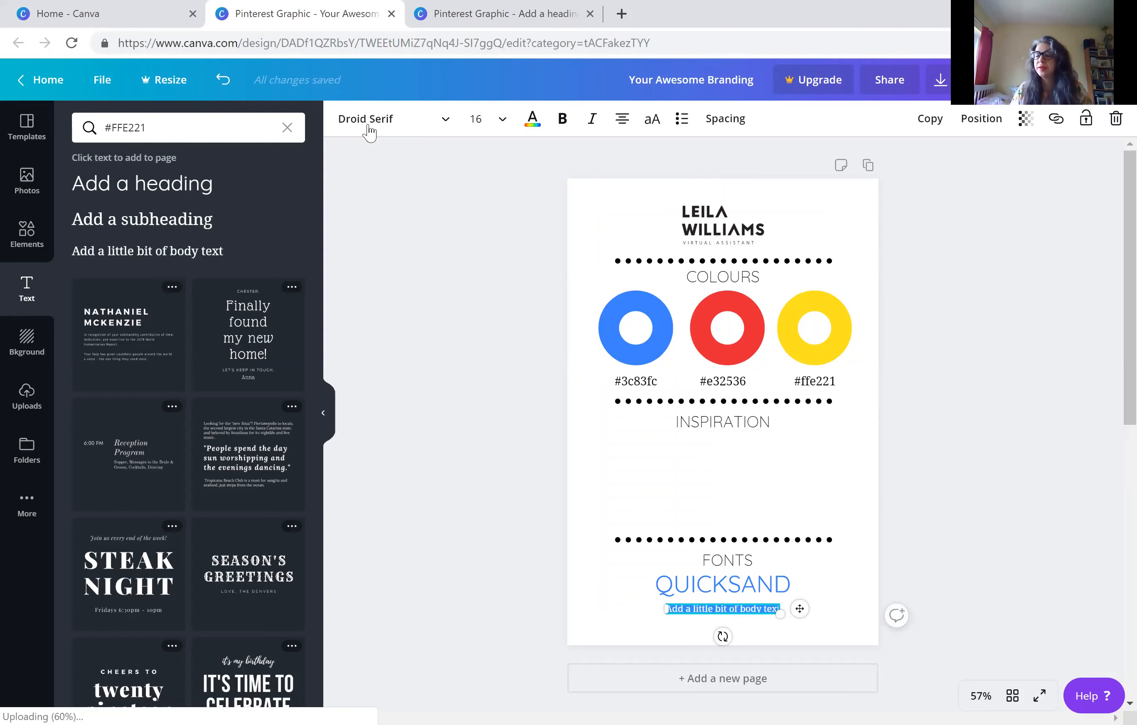
{"action": "type", "text": "DROID"}
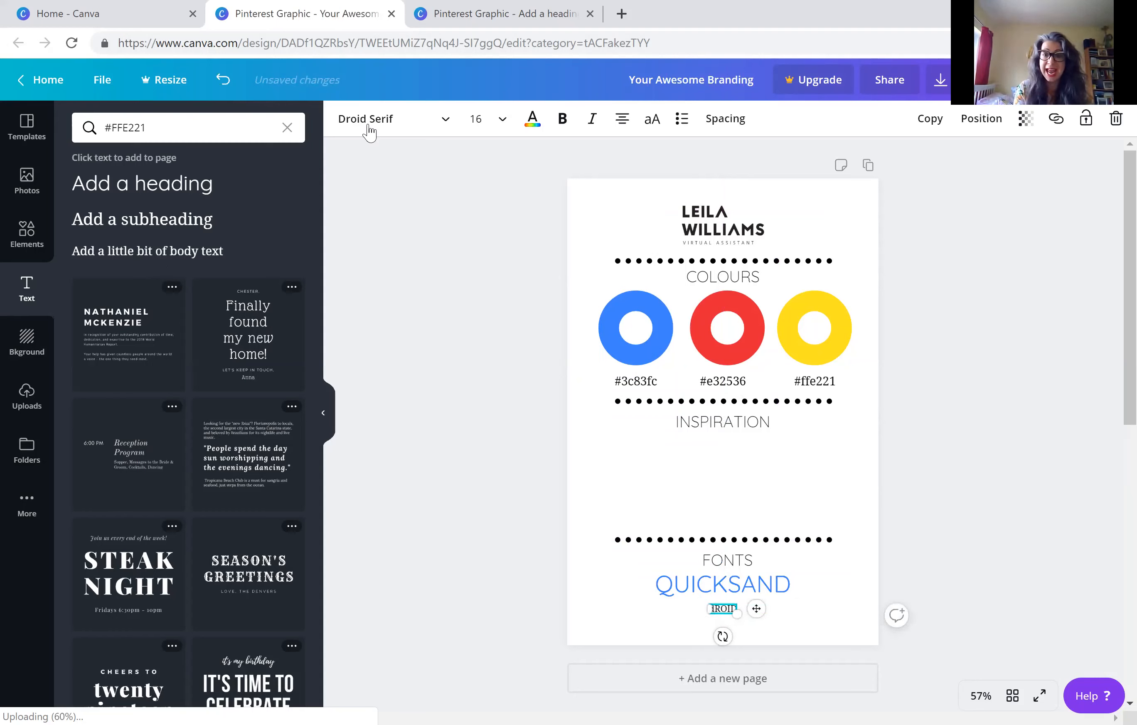
{"action": "key", "text": "BackSpace"}
{"action": "key", "text": "BackSpace"}
{"action": "key", "text": "BackSpace"}
{"action": "key", "text": "BackSpace"}
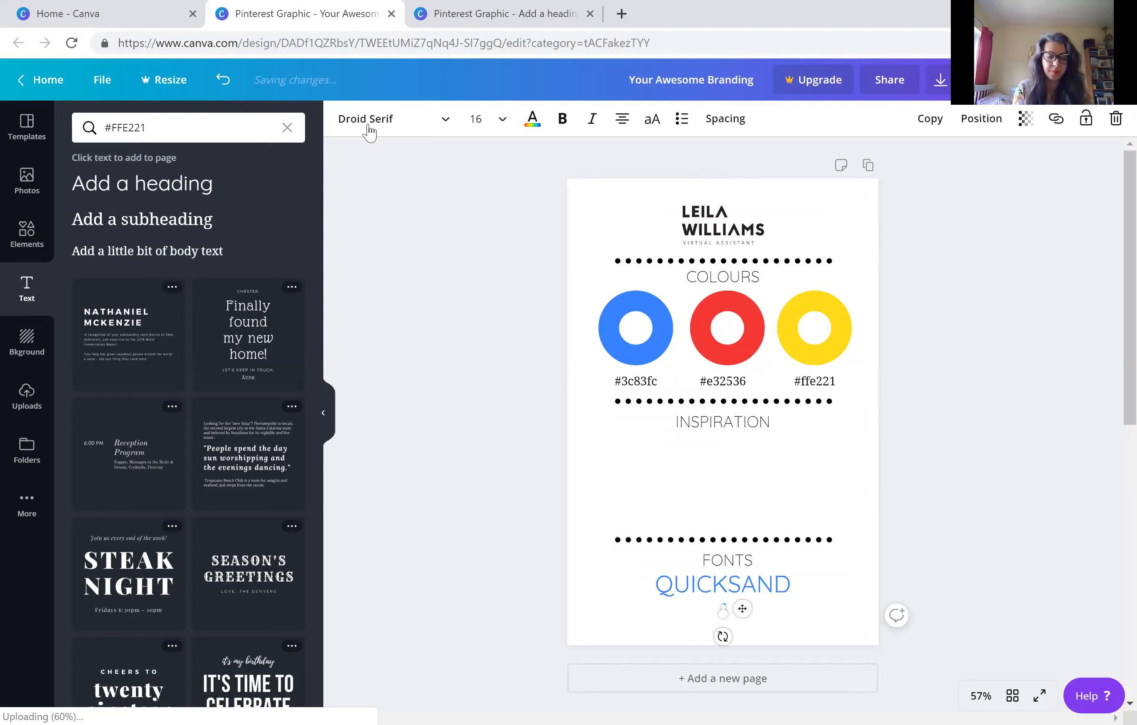
{"action": "type", "text": "roid"}
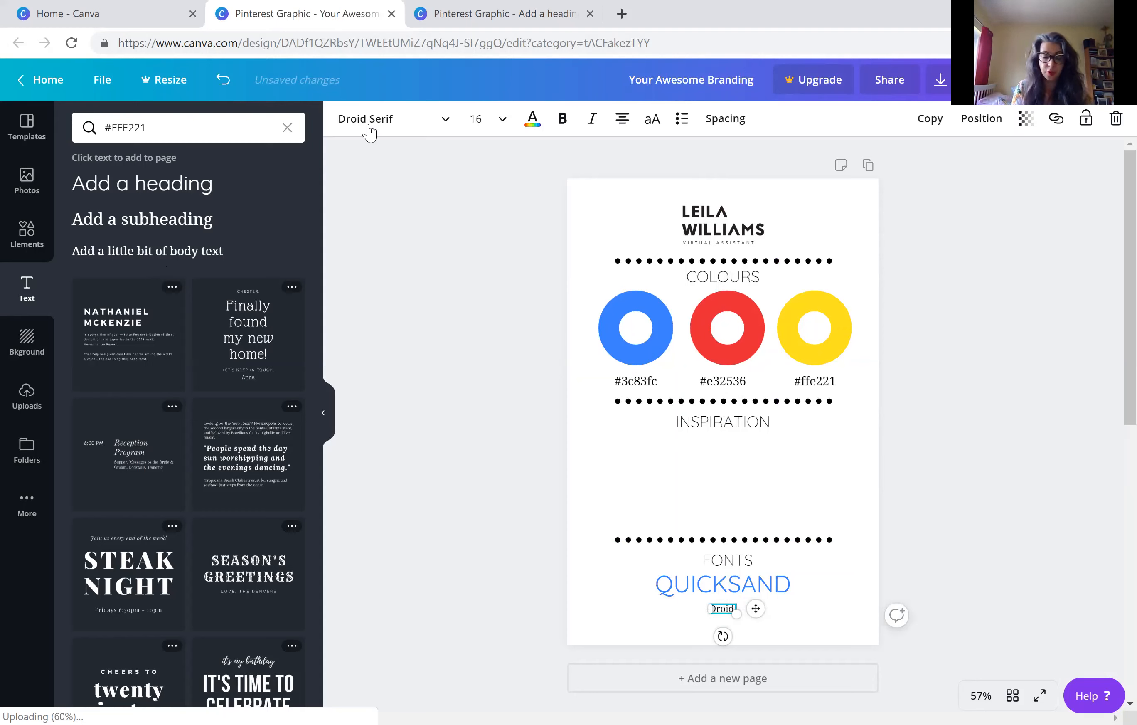
{"action": "type", "text": " Serif"}
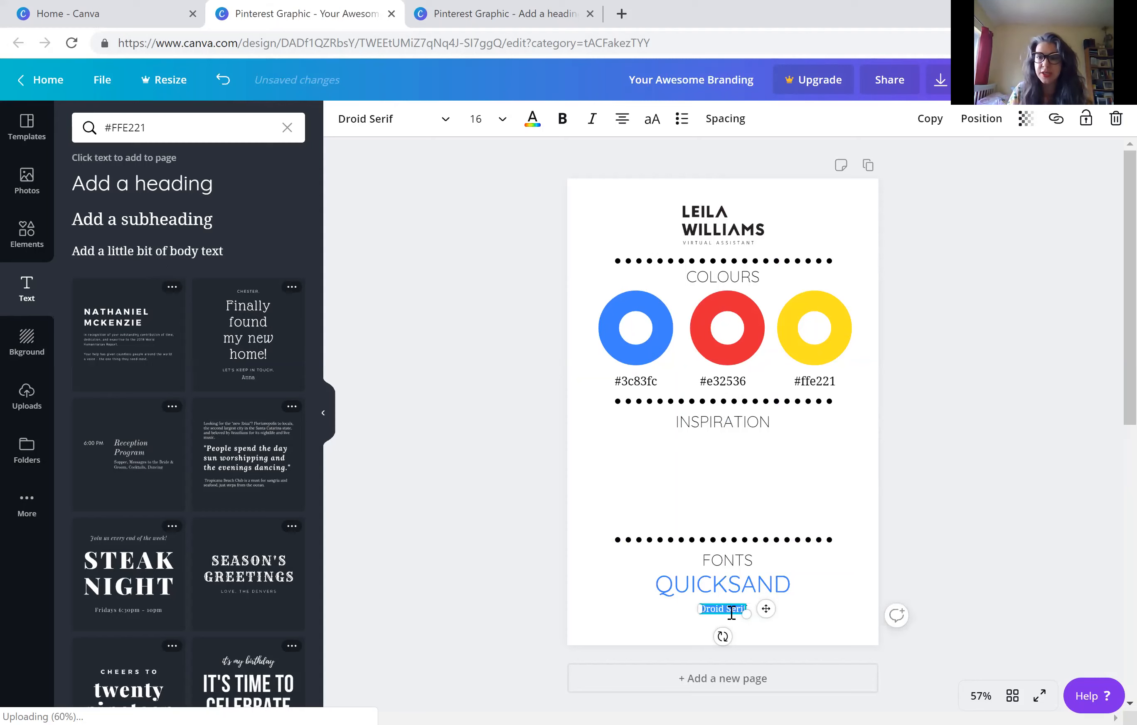
Set the font size of the Droid Serif sample text to 21
{"action": "left_click", "coordinate": [499, 119]}
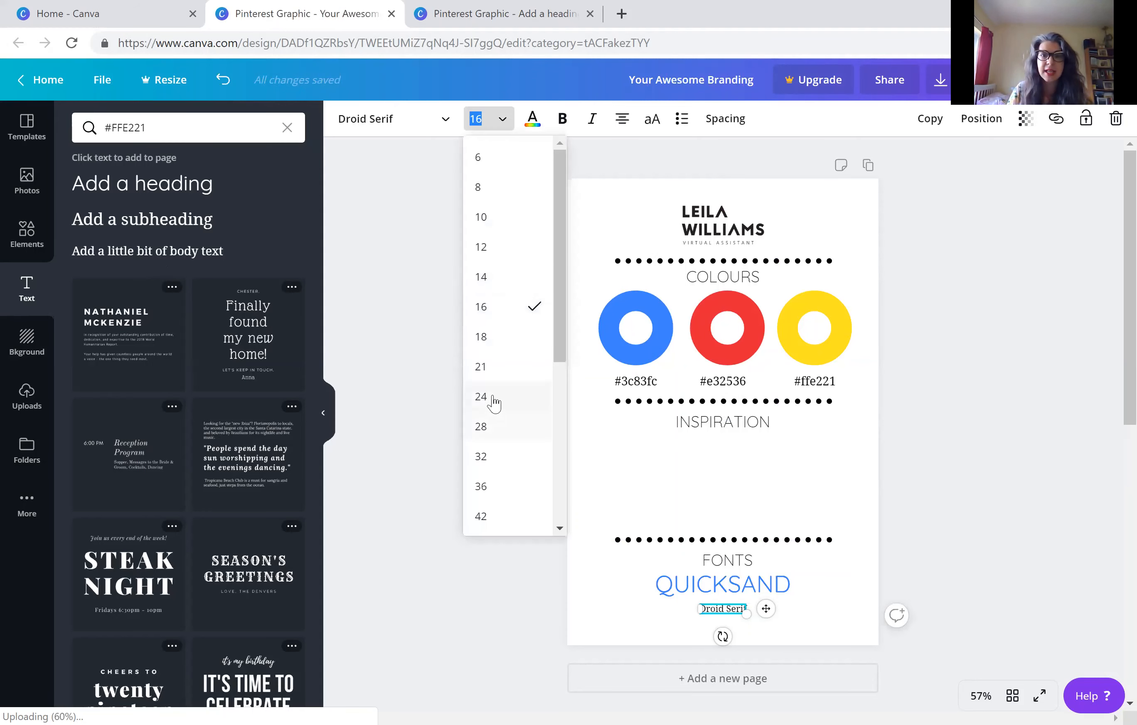
{"action": "left_click", "coordinate": [492, 368]}
{"action": "left_click", "coordinate": [464, 420]}
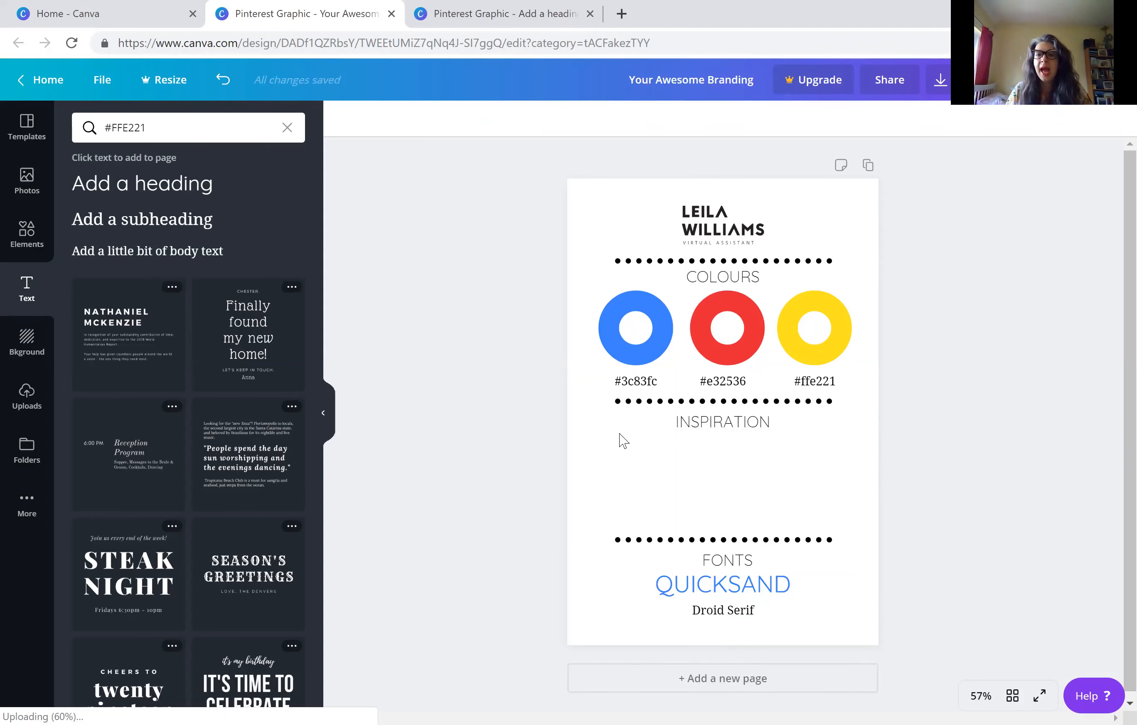
{"action": "left_click", "coordinate": [657, 261]}
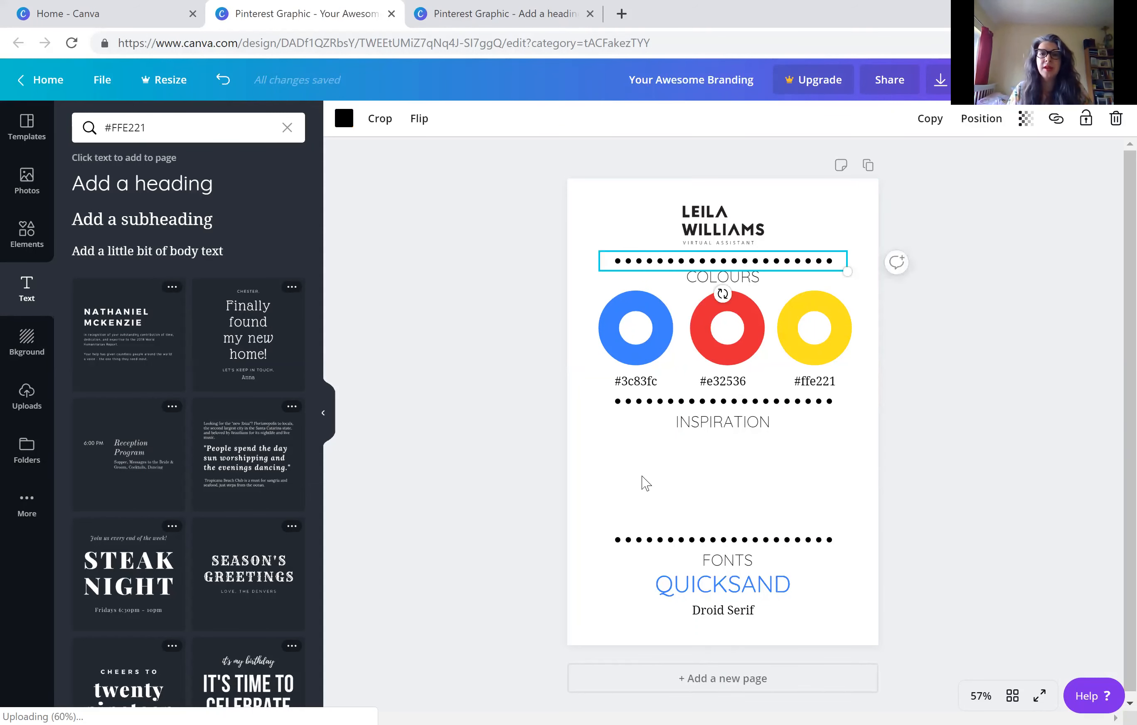
{"action": "left_click", "coordinate": [600, 500]}
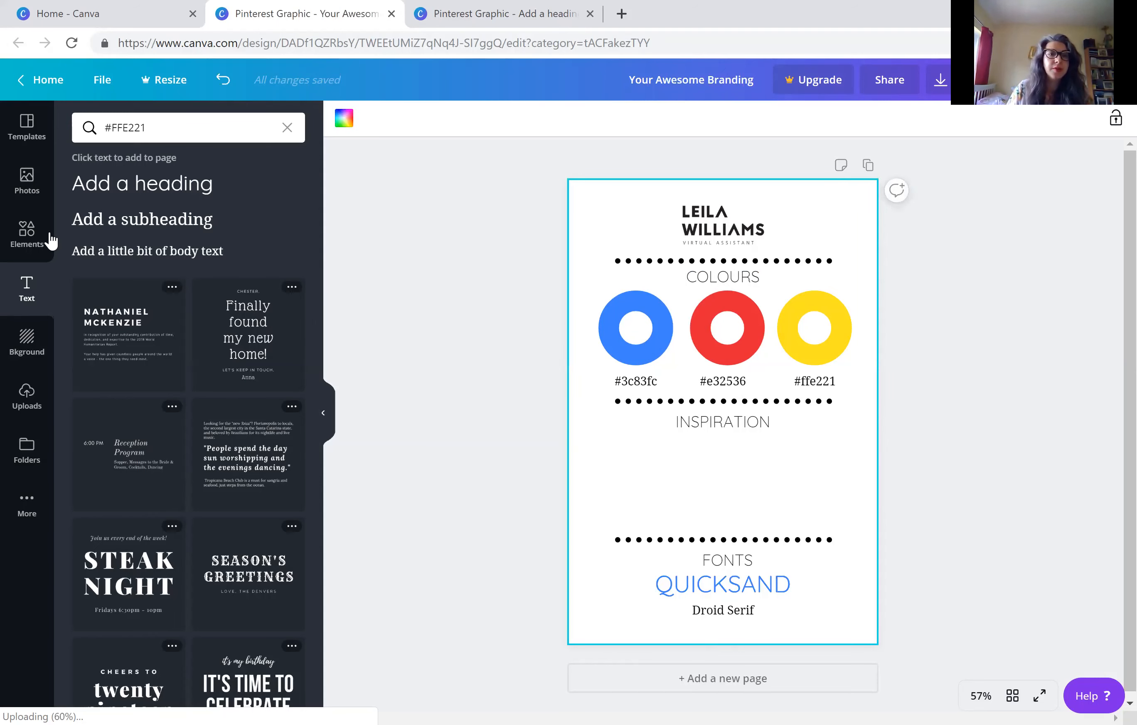
{"action": "left_click", "coordinate": [26, 234]}
{"action": "scroll", "coordinate": [181, 296], "scroll_direction": "up", "scroll_amount": 5}
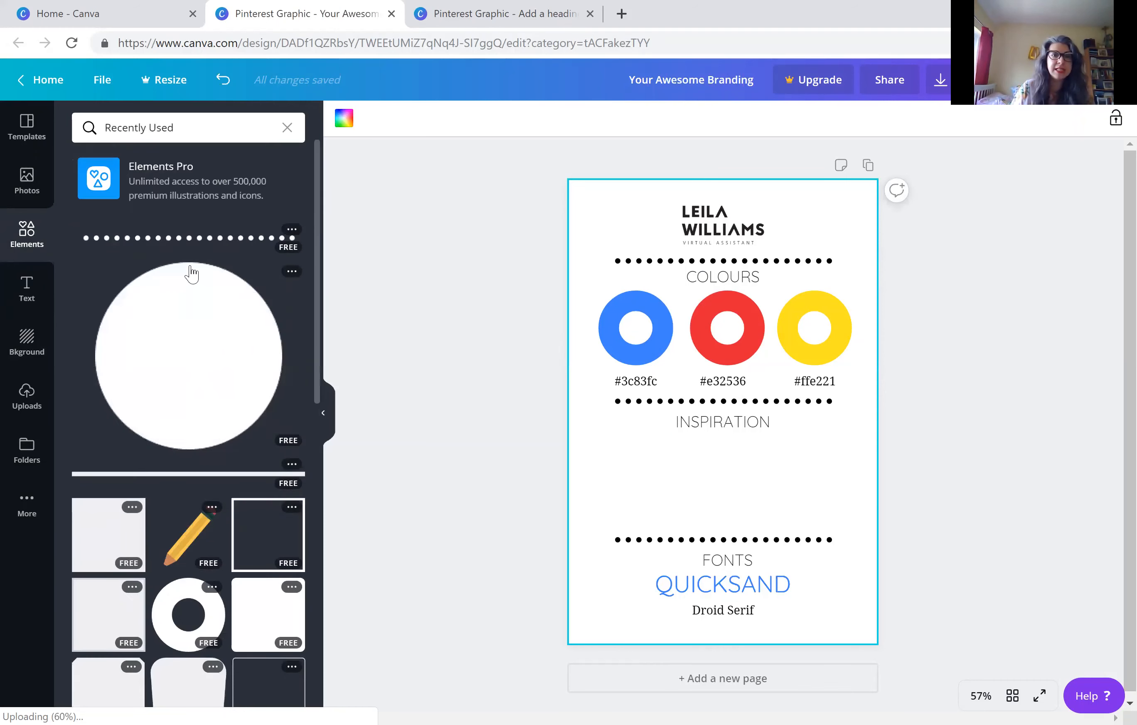
{"action": "left_click", "coordinate": [288, 128]}
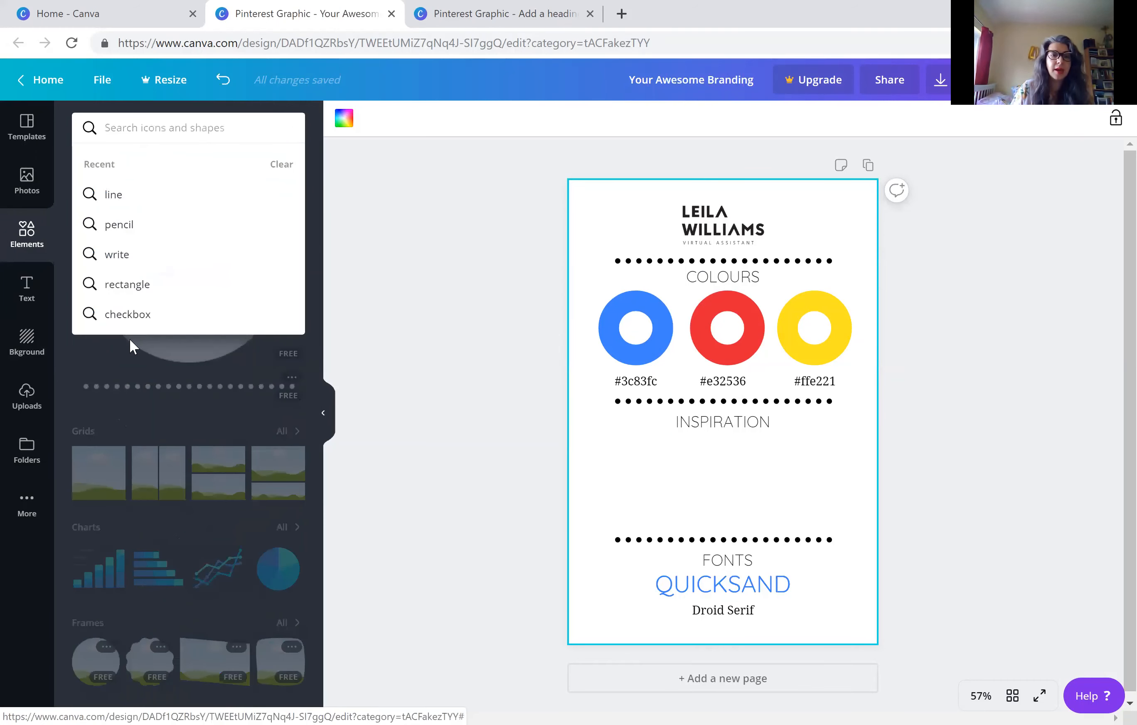
{"action": "left_click", "coordinate": [482, 251]}
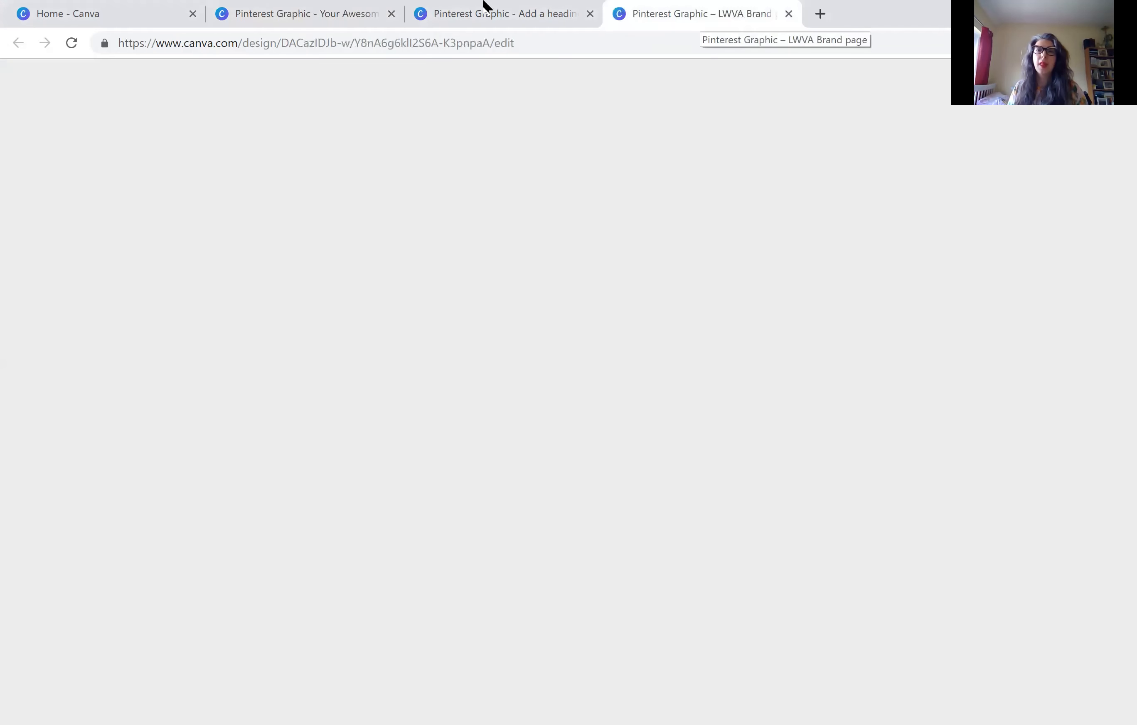
Close the spare "Add a heading" design and consult the LWVA Brand page example before returning to the Your Awesome Branding design
{"action": "left_click", "coordinate": [581, 15]}
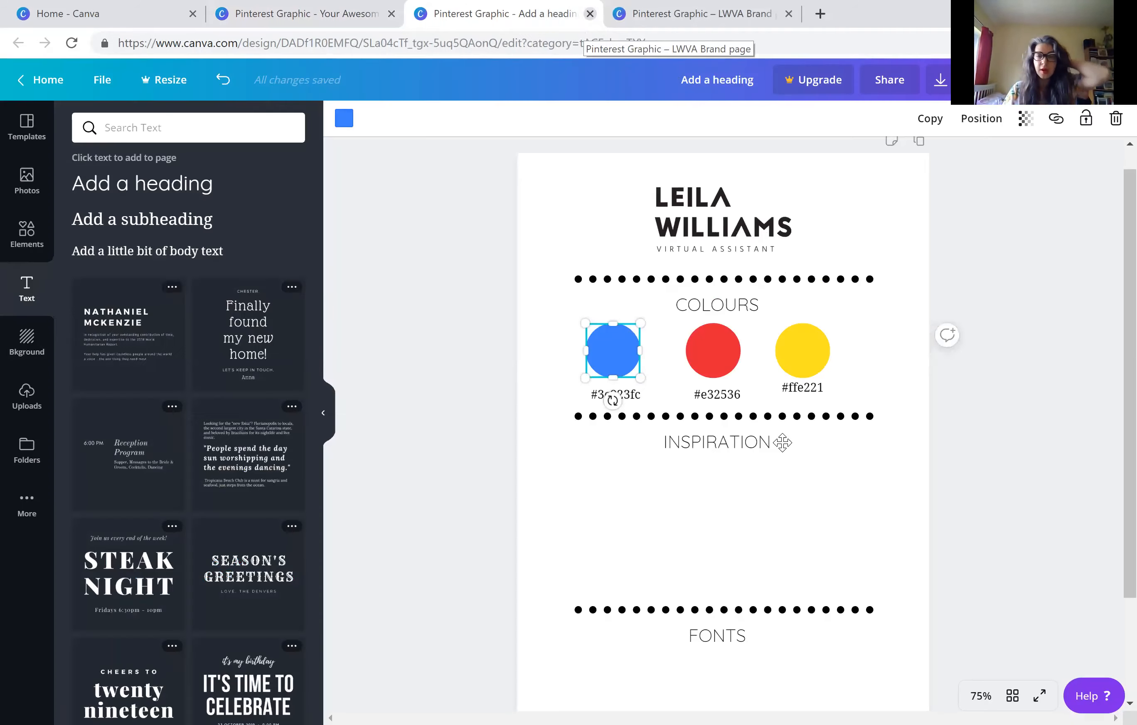
{"action": "left_click", "coordinate": [590, 13]}
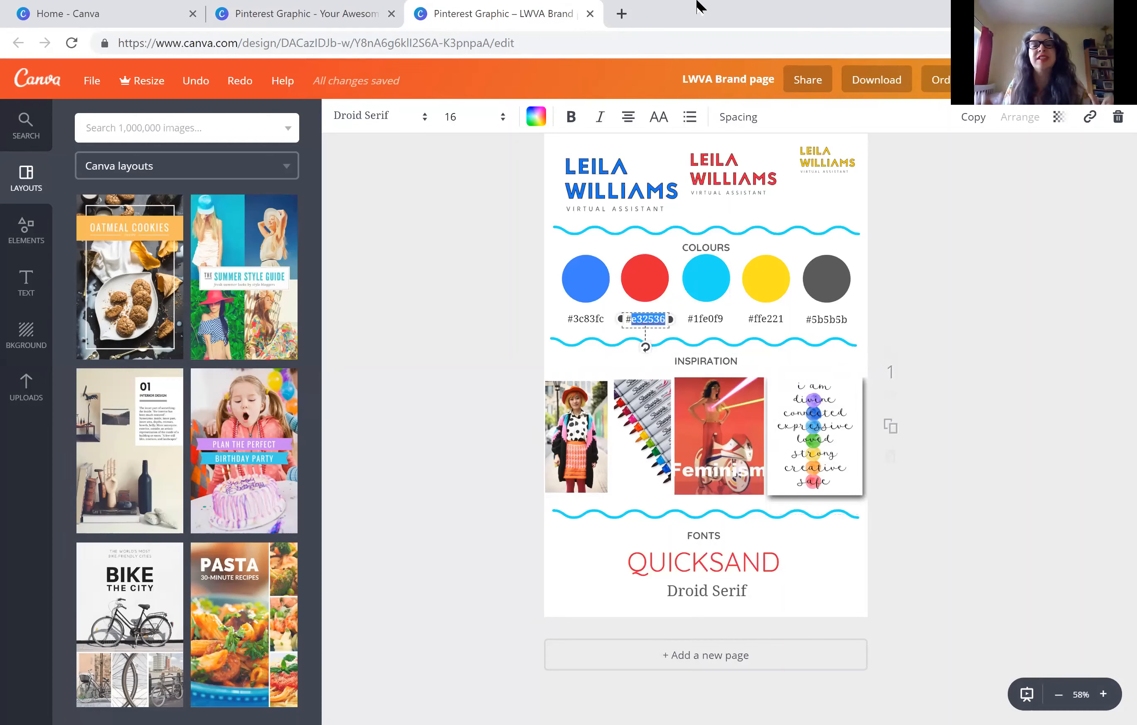
{"action": "left_click", "coordinate": [308, 14]}
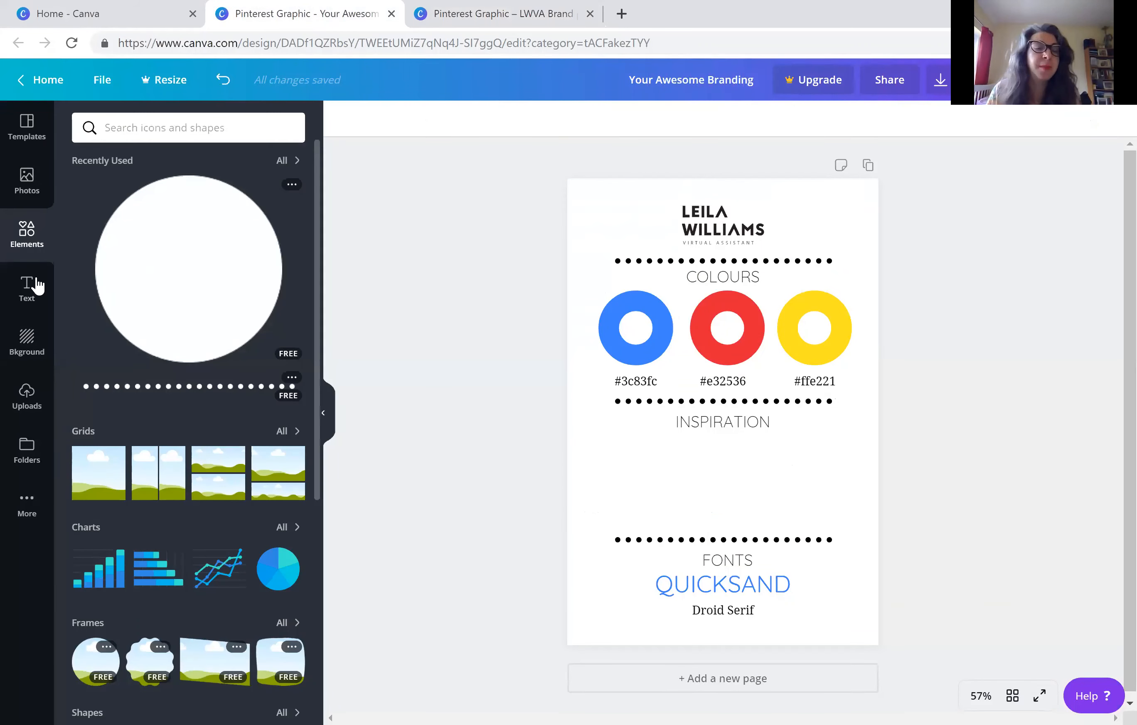
Find the strawberry photo among the uploaded images and add it to the brand board
{"action": "left_click", "coordinate": [119, 128]}
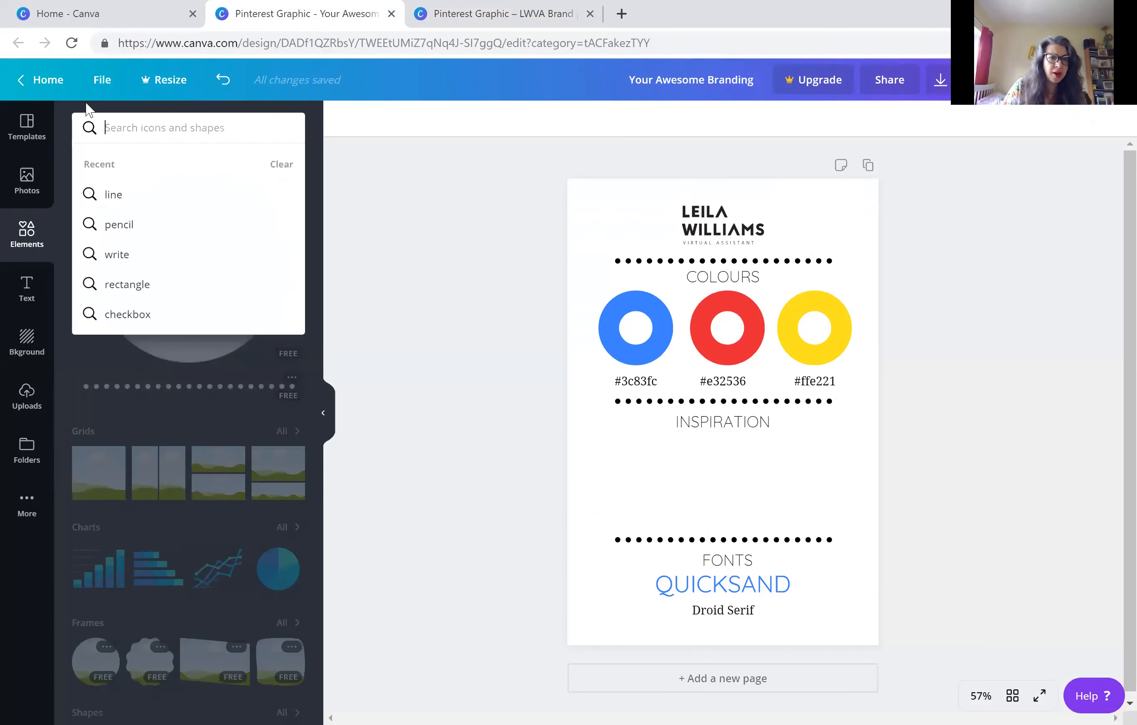
{"action": "left_click", "coordinate": [36, 401]}
{"action": "left_click", "coordinate": [36, 406]}
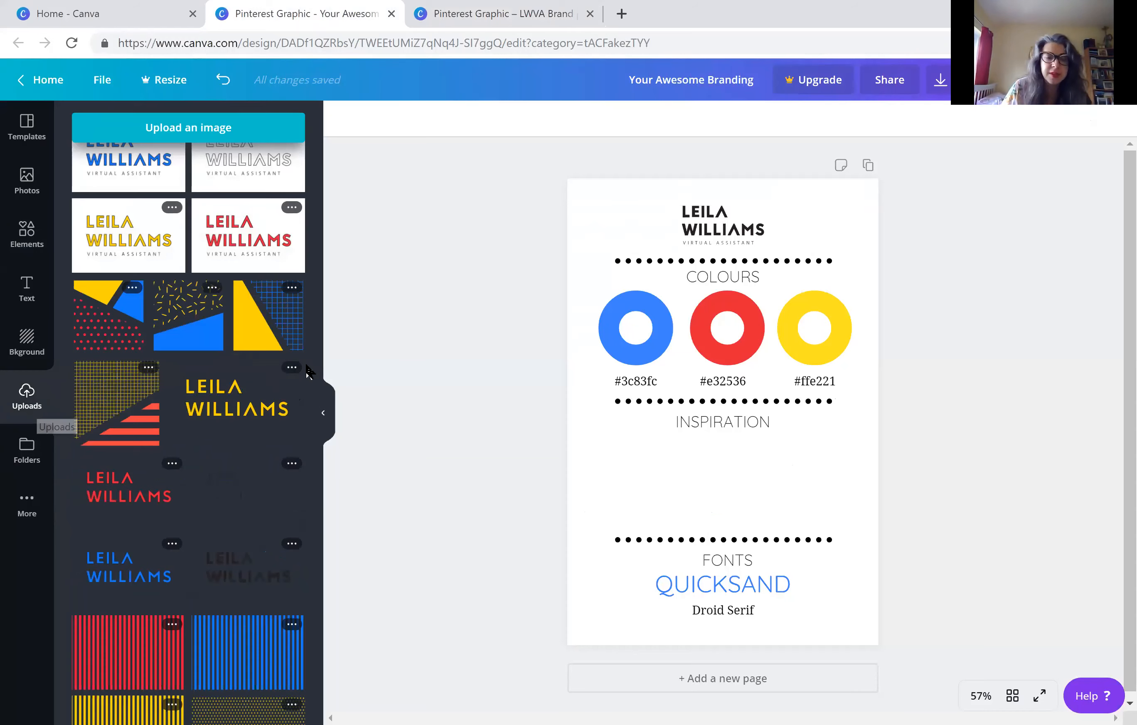
{"action": "scroll", "coordinate": [291, 393], "scroll_direction": "down", "scroll_amount": 10}
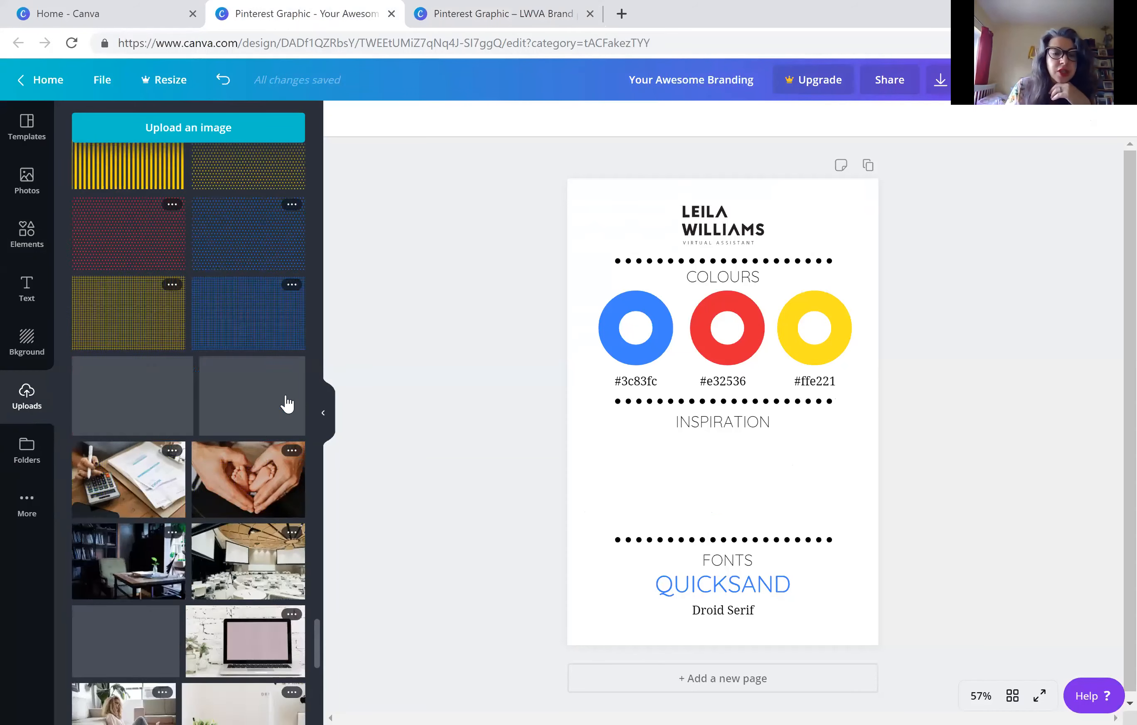
{"action": "scroll", "coordinate": [289, 401], "scroll_direction": "up", "scroll_amount": 8}
{"action": "scroll", "coordinate": [287, 404], "scroll_direction": "up", "scroll_amount": 10}
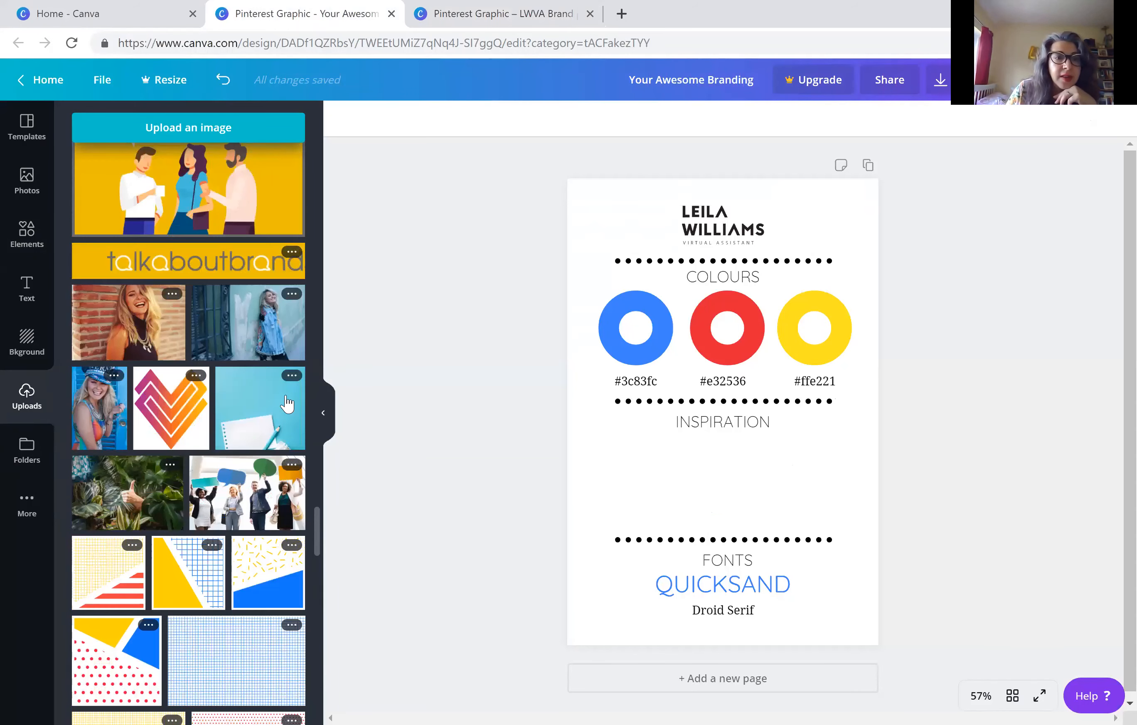
{"action": "scroll", "coordinate": [287, 403], "scroll_direction": "up", "scroll_amount": 15}
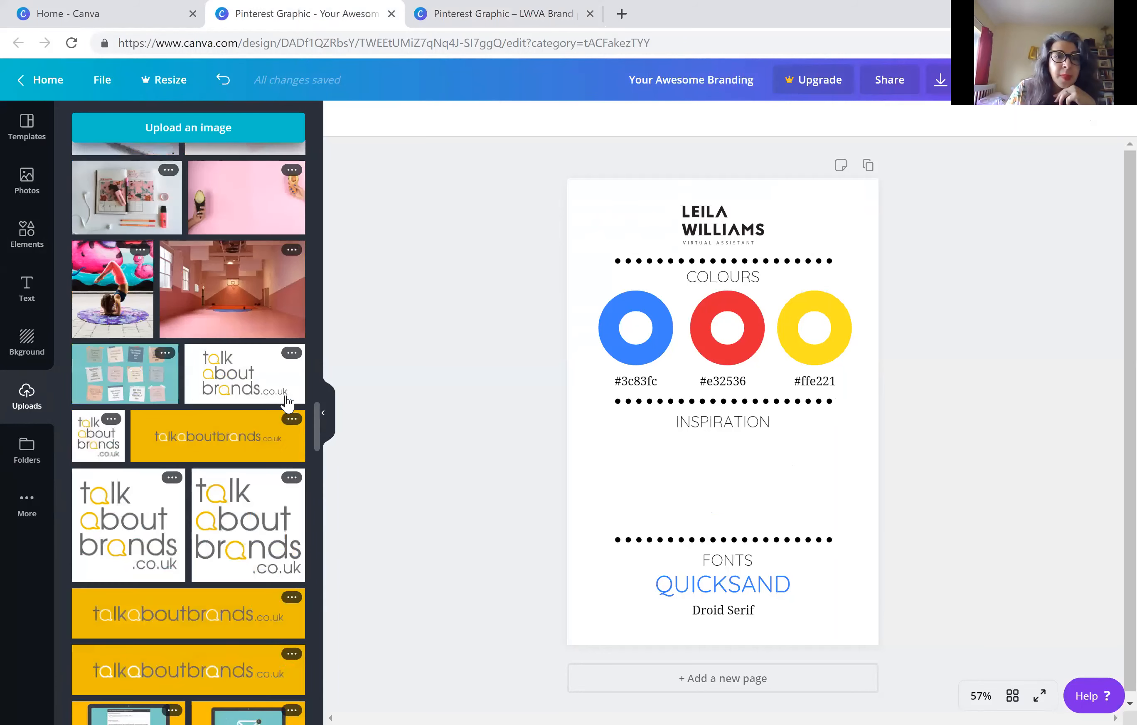
{"action": "scroll", "coordinate": [287, 404], "scroll_direction": "up", "scroll_amount": 15}
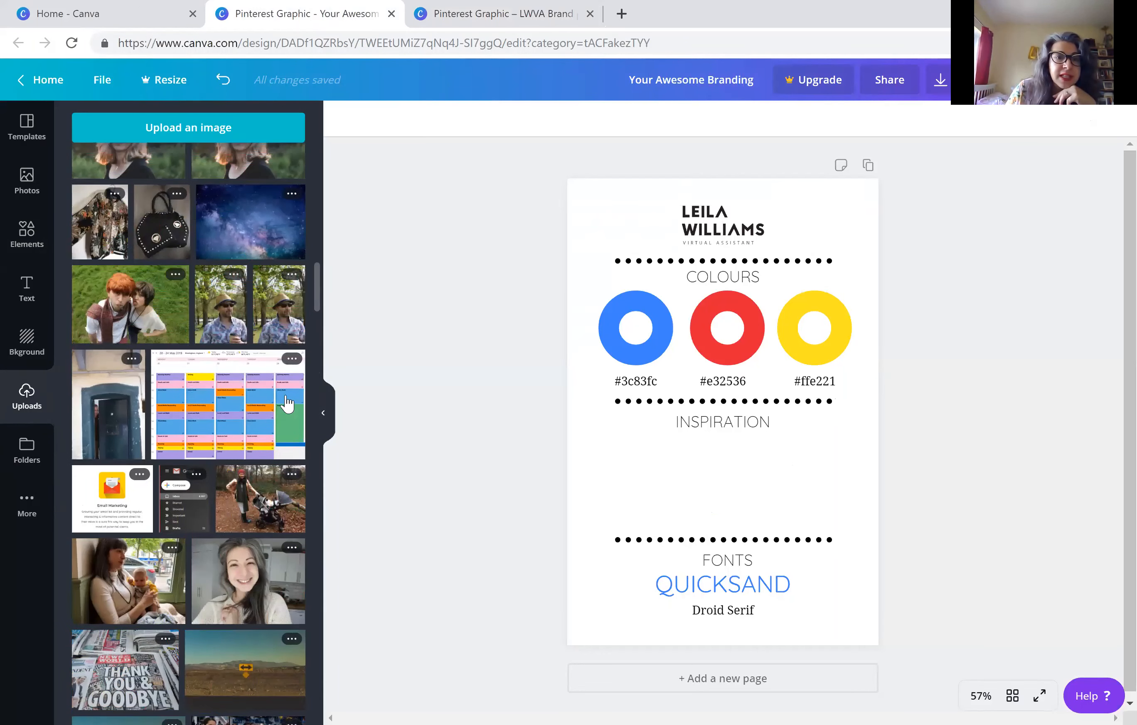
{"action": "scroll", "coordinate": [288, 404], "scroll_direction": "up", "scroll_amount": 10}
{"action": "scroll", "coordinate": [287, 404], "scroll_direction": "up", "scroll_amount": 10}
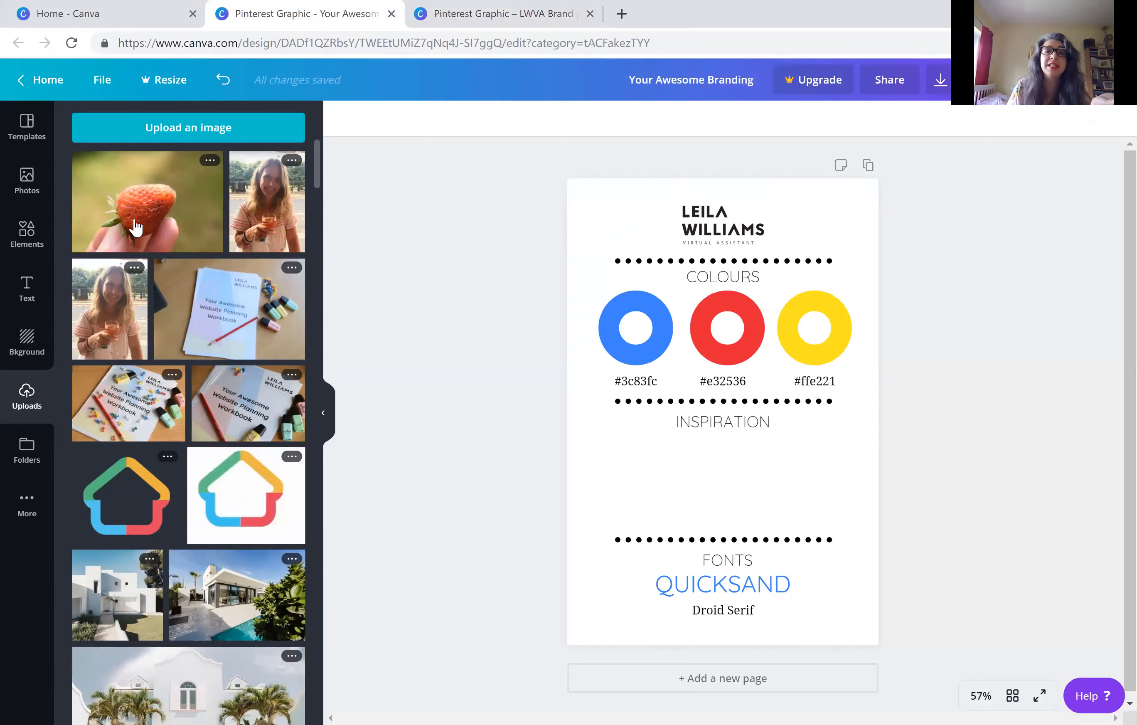
{"action": "left_click", "coordinate": [135, 227]}
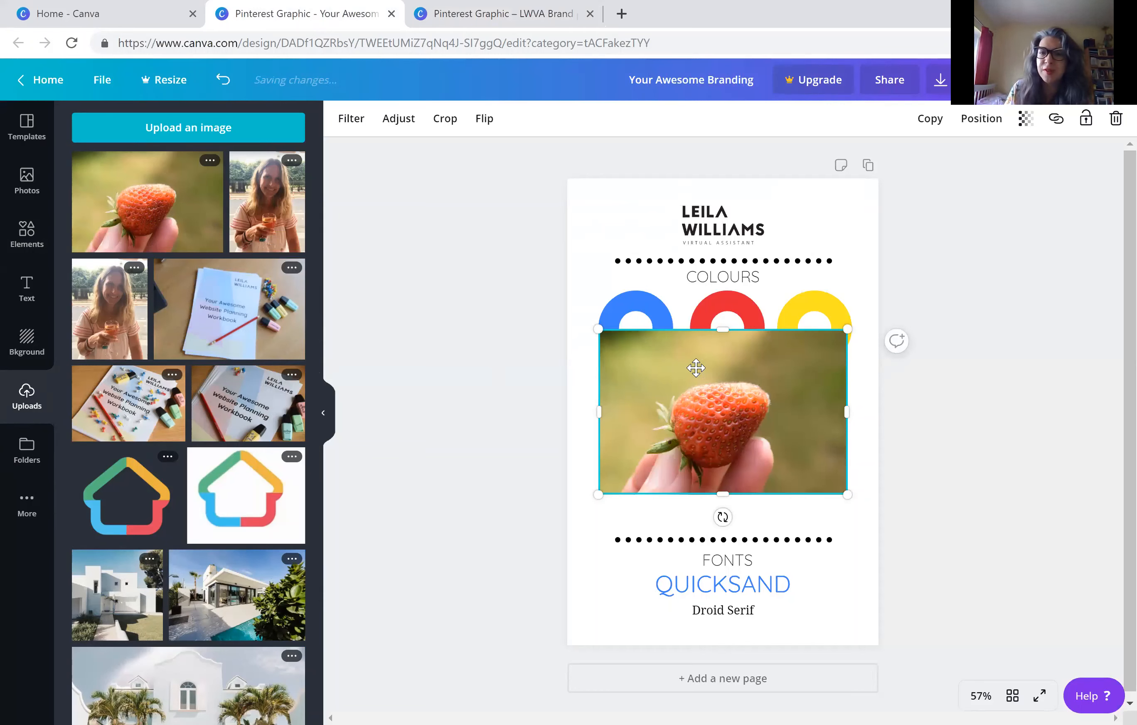
Shrink the strawberry photo and place it beneath the INSPIRATION title, under the blue ring's column
{"action": "left_click_drag", "start_coordinate": [654, 413], "coordinate": [682, 415]}
{"action": "left_click_drag", "start_coordinate": [851, 401], "coordinate": [671, 467]}
{"action": "left_click_drag", "start_coordinate": [639, 509], "coordinate": [646, 449]}
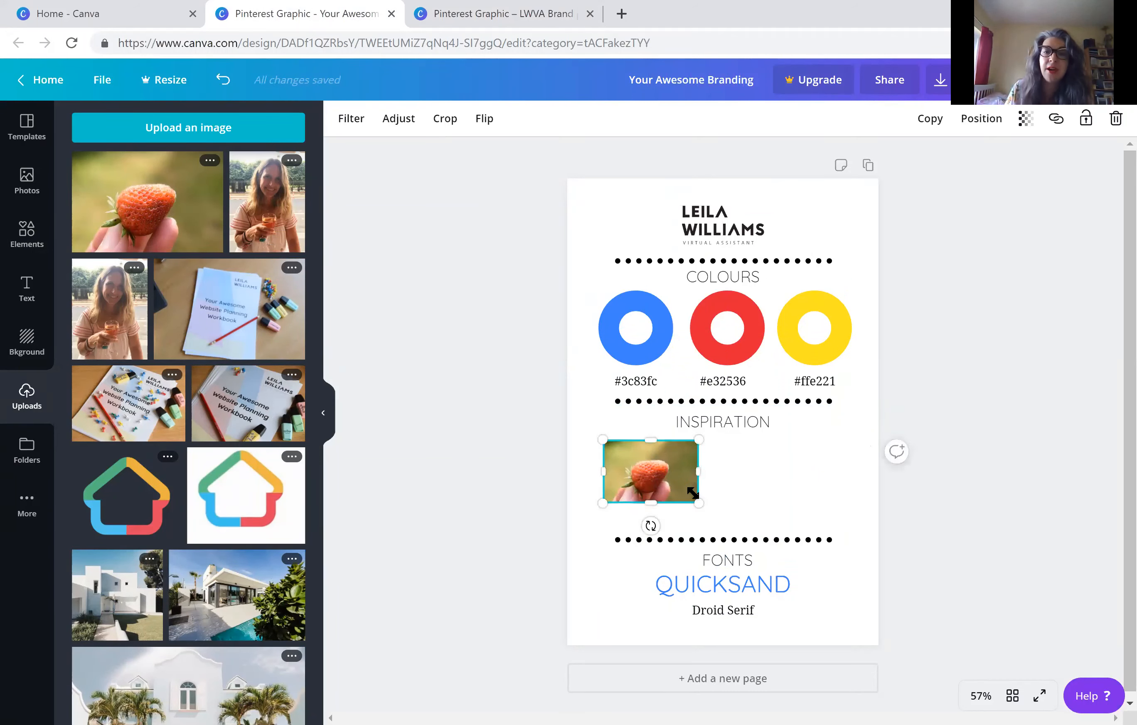
{"action": "mouse_move", "coordinate": [701, 504]}
{"action": "left_mouse_down"}
{"action": "mouse_move", "coordinate": [726, 522]}
{"action": "mouse_move", "coordinate": [708, 520]}
{"action": "left_mouse_up"}
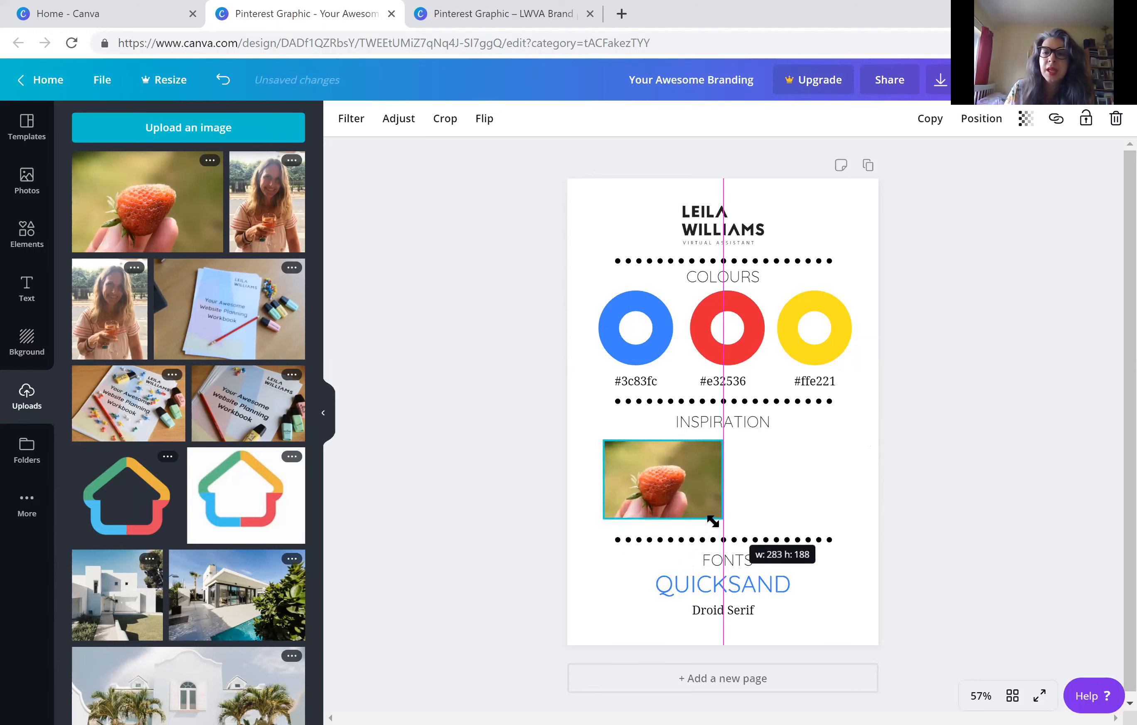
Crop the strawberry photo on all sides to a tight frame around the berry
{"action": "left_click", "coordinate": [451, 127]}
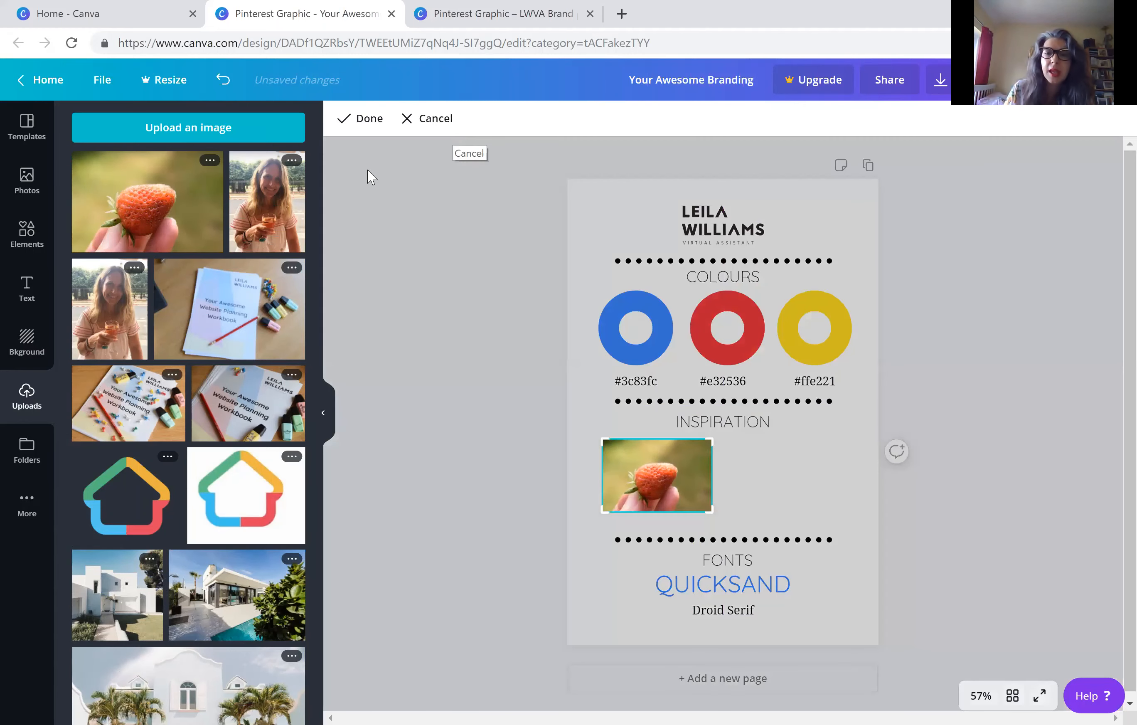
{"action": "left_click_drag", "start_coordinate": [705, 504], "coordinate": [682, 500]}
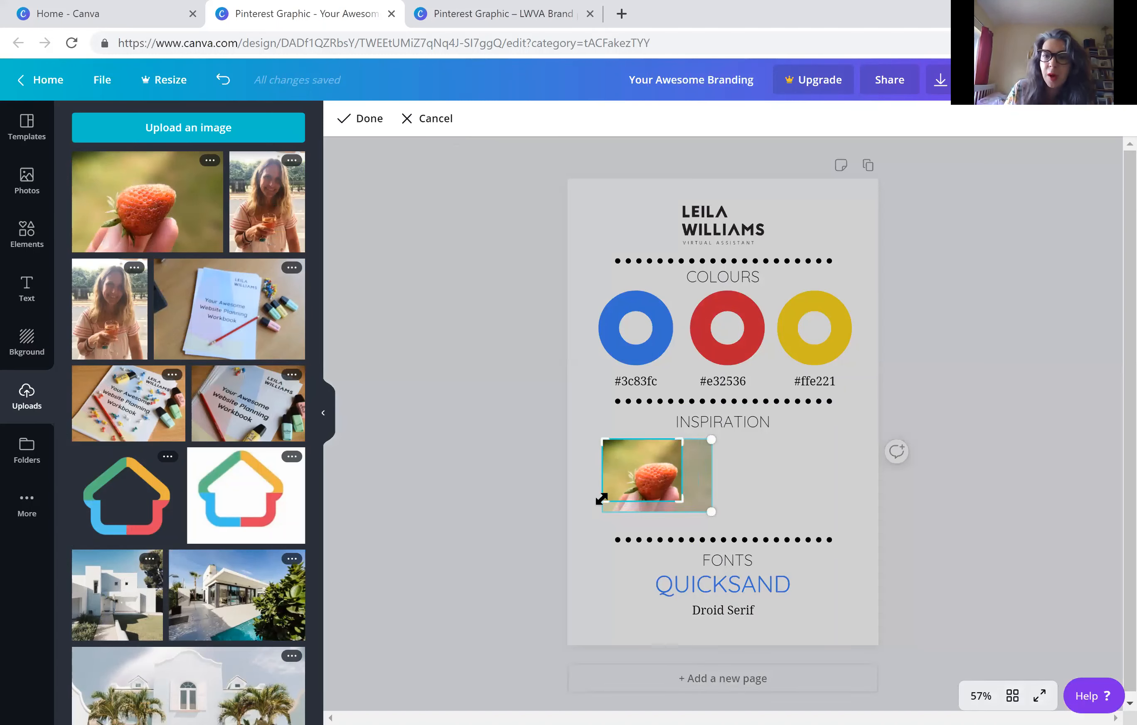
{"action": "left_click_drag", "start_coordinate": [603, 500], "coordinate": [620, 499]}
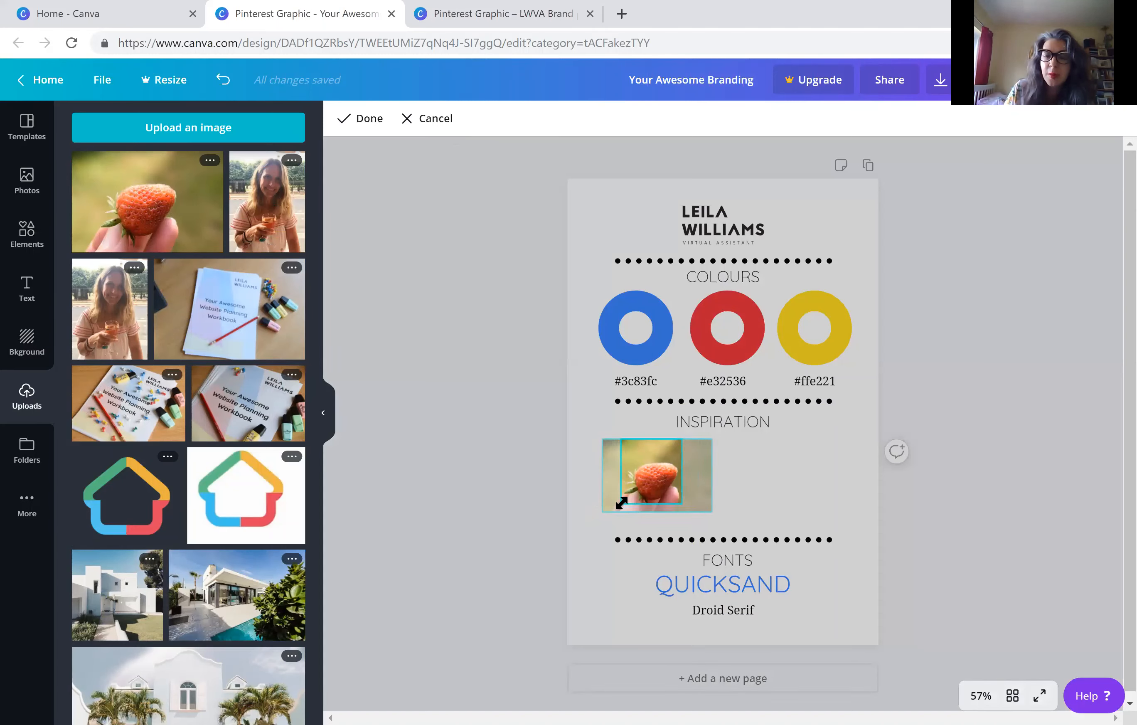
{"action": "left_click_drag", "start_coordinate": [625, 439], "coordinate": [632, 466]}
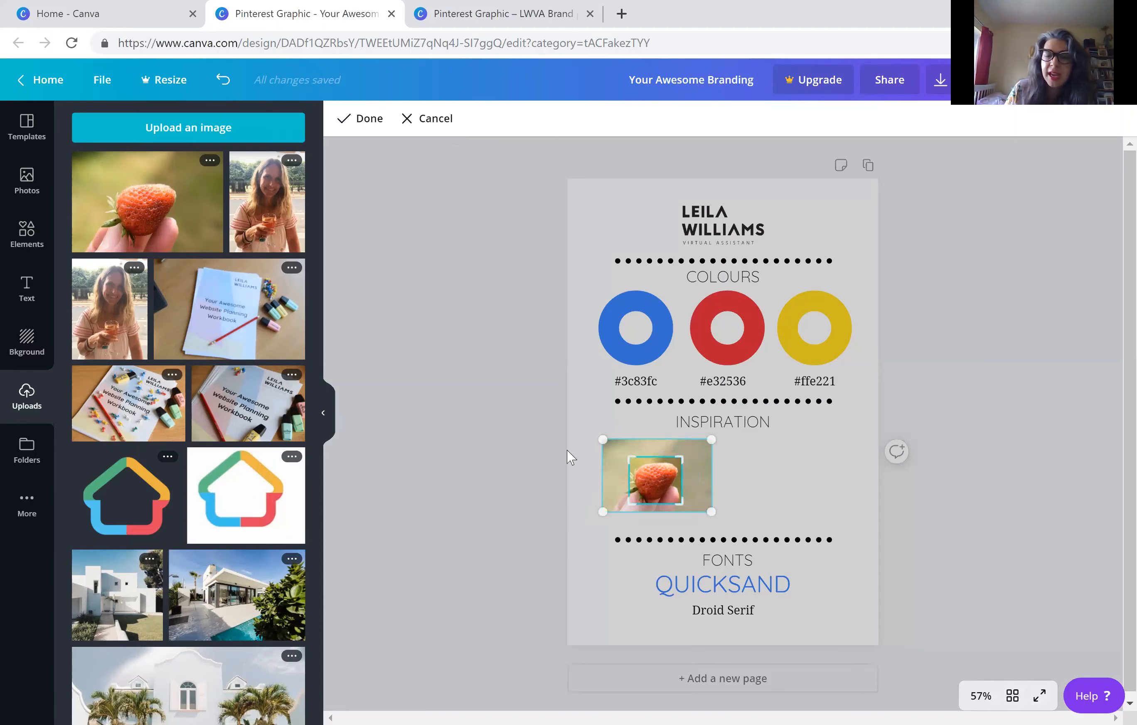
{"action": "left_click", "coordinate": [361, 121]}
Enlarge the cropped strawberry photo and centre it vertically between the INSPIRATION title and the dotted divider below
{"action": "left_click_drag", "start_coordinate": [630, 458], "coordinate": [598, 430]}
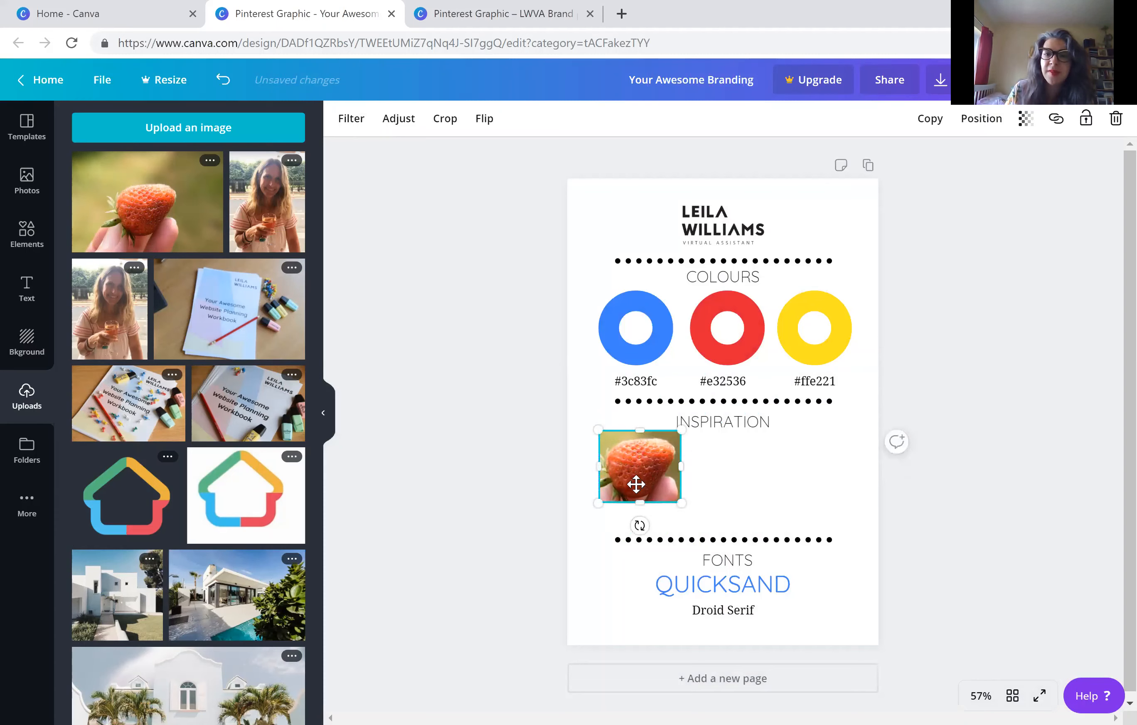
{"action": "mouse_move", "coordinate": [639, 477]}
{"action": "left_mouse_down"}
{"action": "mouse_move", "coordinate": [630, 489]}
{"action": "mouse_move", "coordinate": [639, 488]}
{"action": "left_mouse_up"}
{"action": "left_click", "coordinate": [438, 386]}
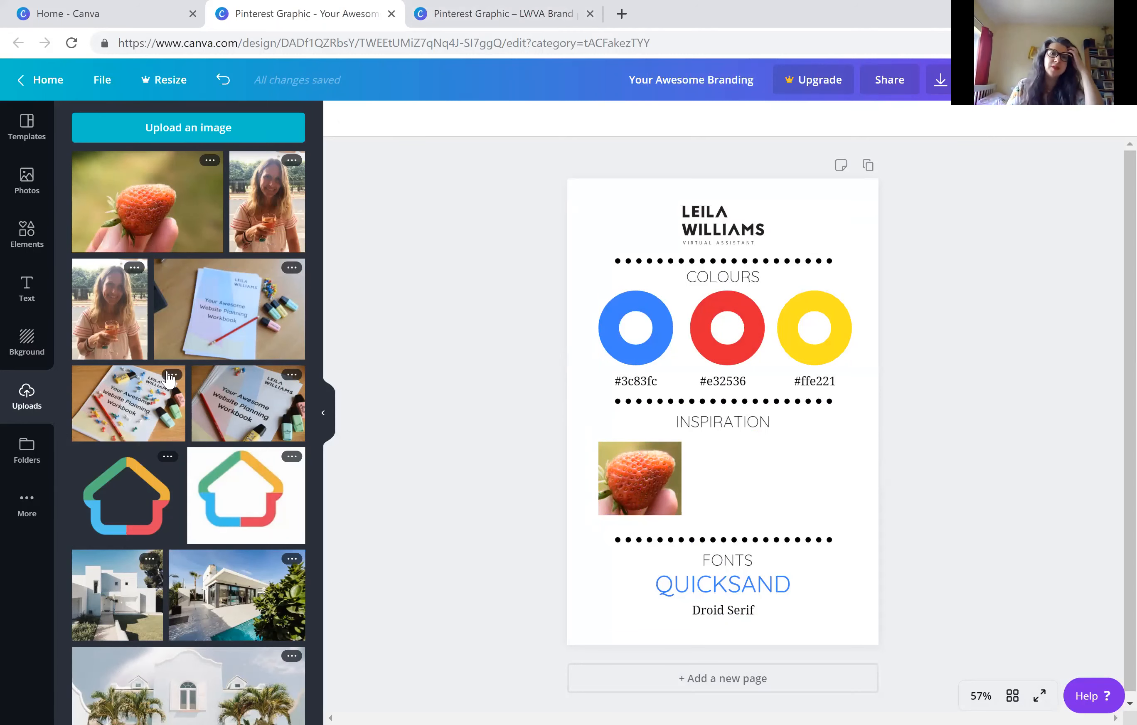
Add the starry night-sky photo from the uploaded images and resize it to the strawberry photo's height, directly beside it
{"action": "scroll", "coordinate": [173, 334], "scroll_direction": "down", "scroll_amount": 20}
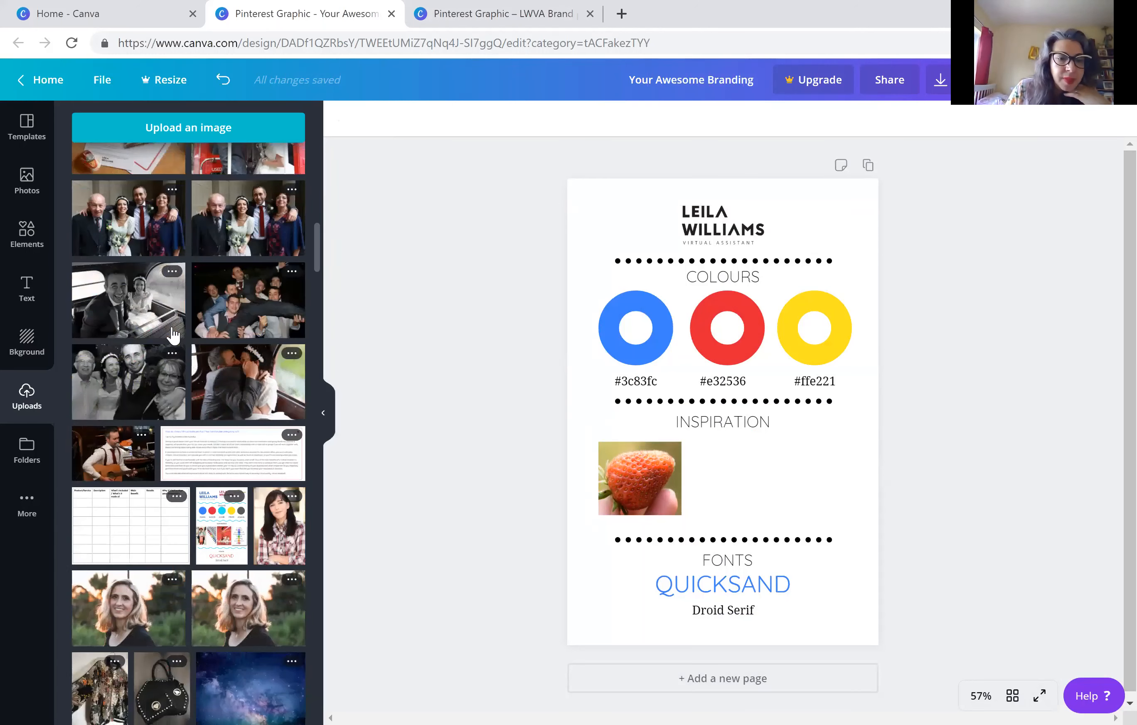
{"action": "scroll", "coordinate": [173, 334], "scroll_direction": "up", "scroll_amount": 5}
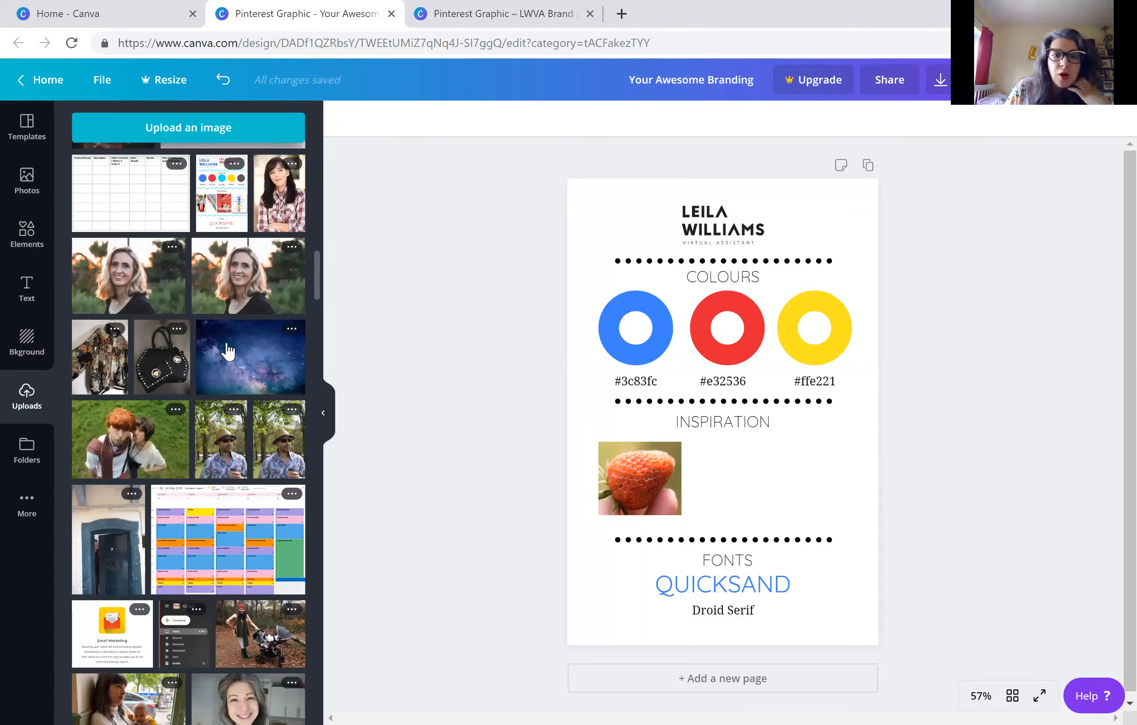
{"action": "left_click", "coordinate": [237, 346]}
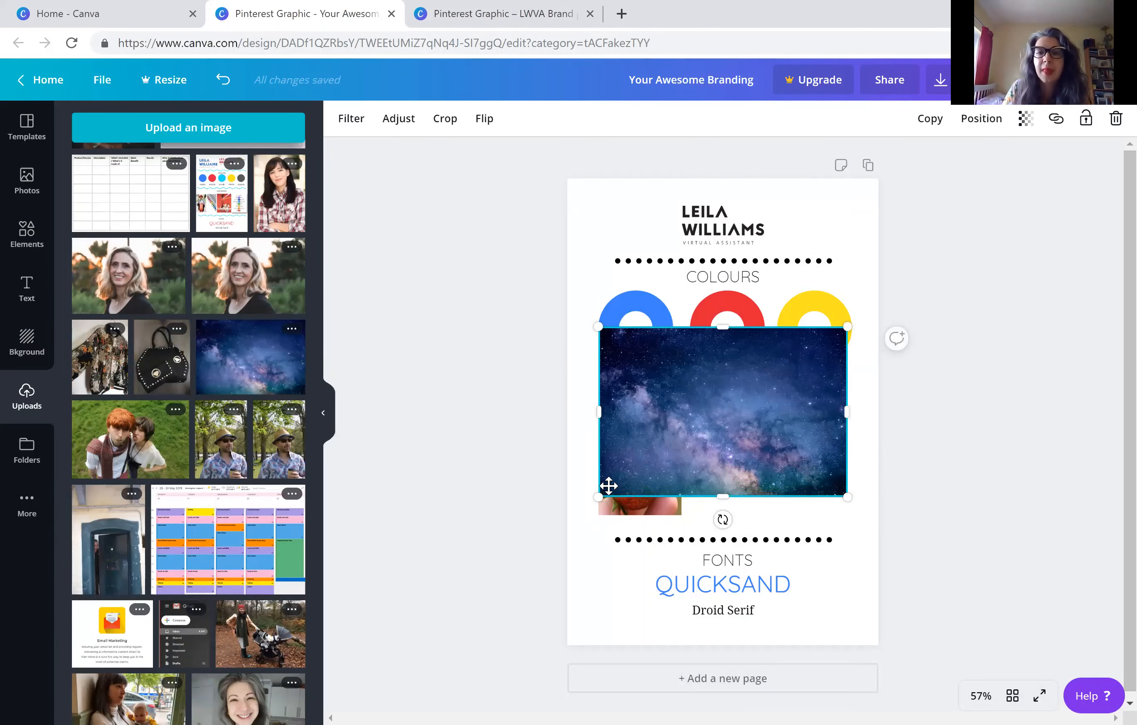
{"action": "left_click_drag", "start_coordinate": [598, 497], "coordinate": [702, 478]}
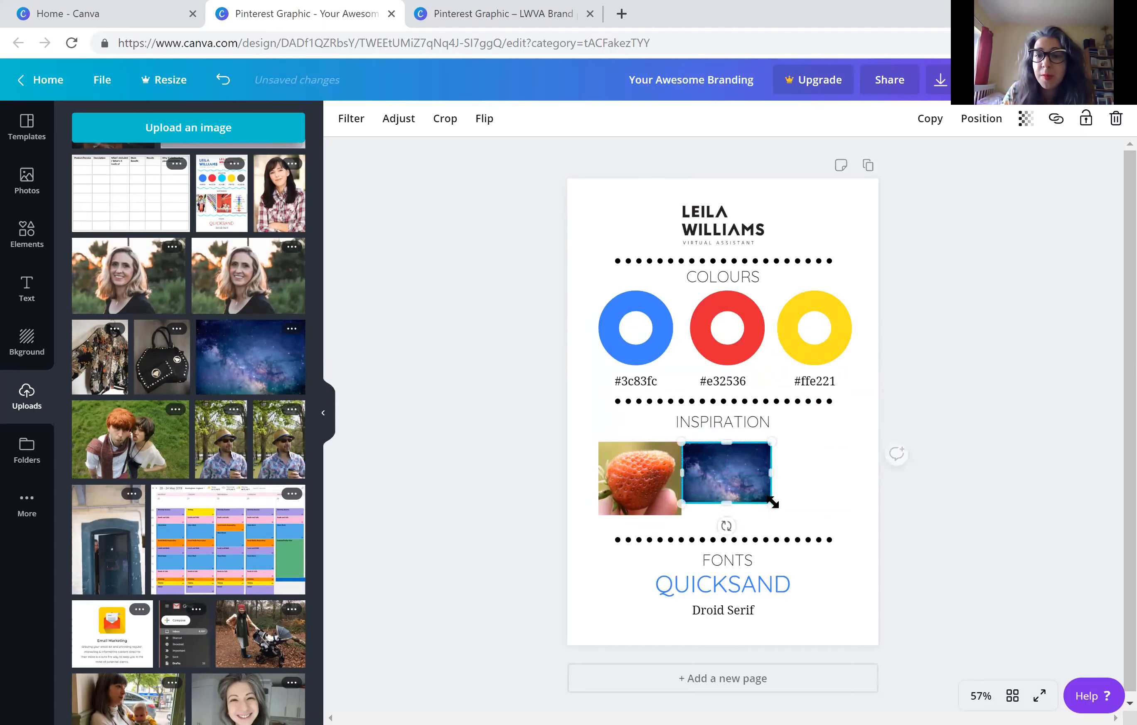
{"action": "left_click_drag", "start_coordinate": [773, 504], "coordinate": [787, 520]}
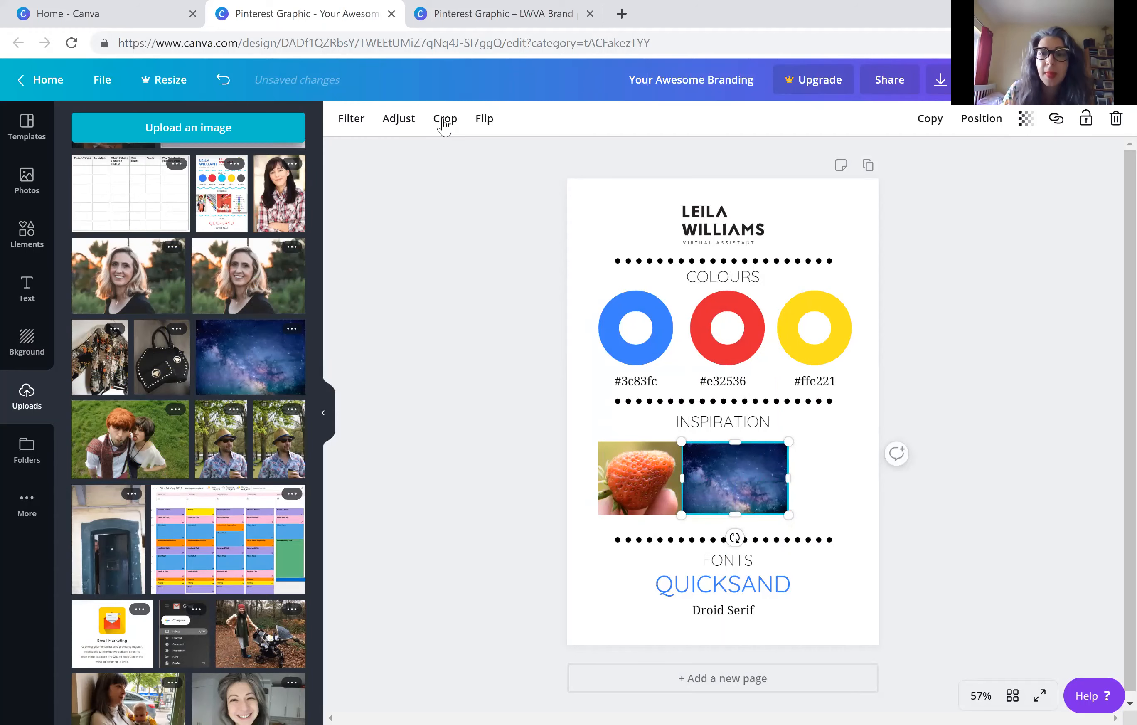
Crop the night-sky photo's right side, place it under the red ring's column with a gap beside the strawberry, and make it about 201 wide
{"action": "double_click", "coordinate": [777, 472]}
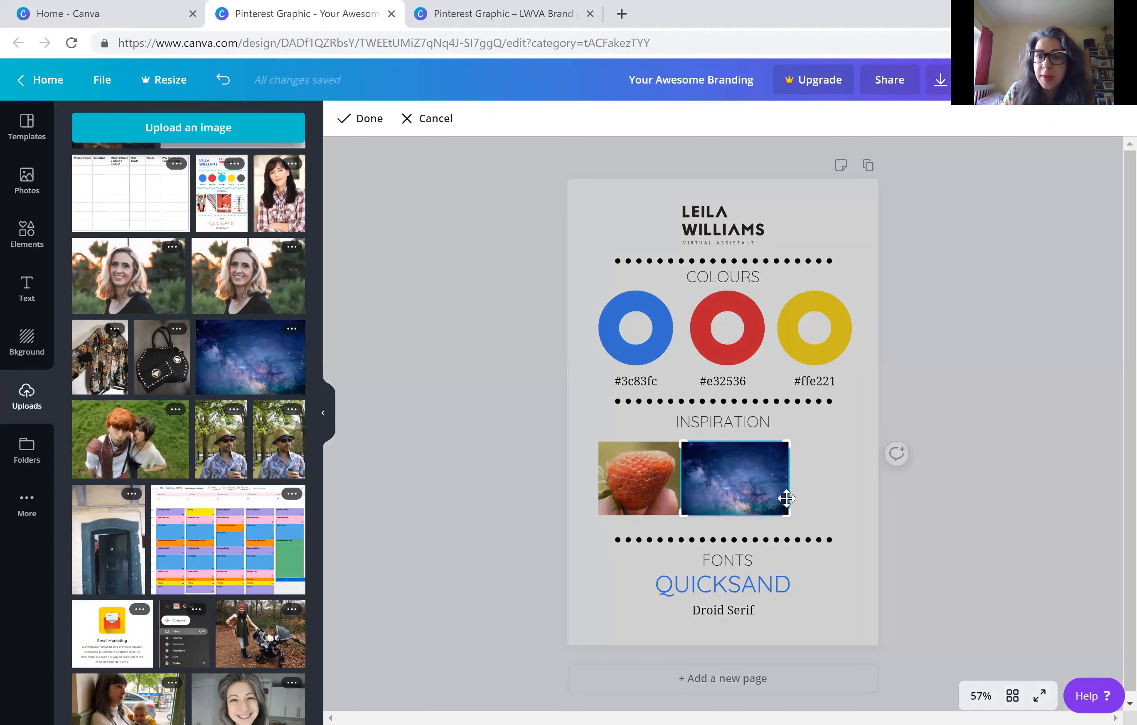
{"action": "left_click_drag", "start_coordinate": [787, 514], "coordinate": [761, 516]}
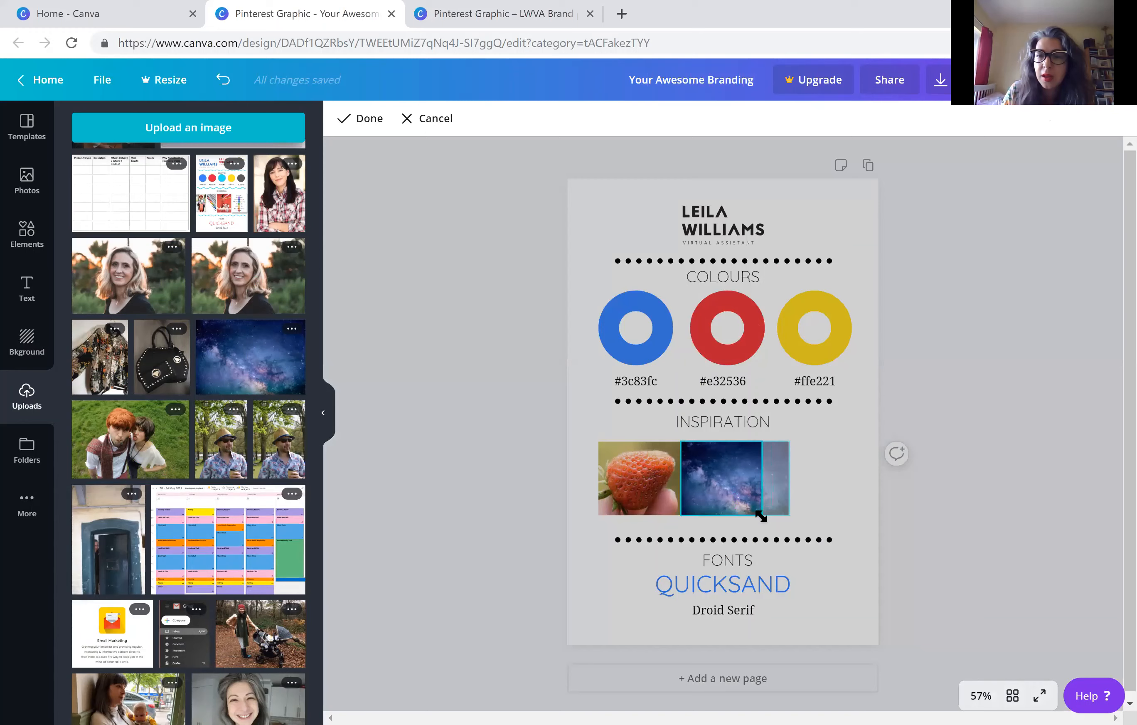
{"action": "left_click", "coordinate": [953, 395]}
{"action": "left_click_drag", "start_coordinate": [712, 482], "coordinate": [777, 478]}
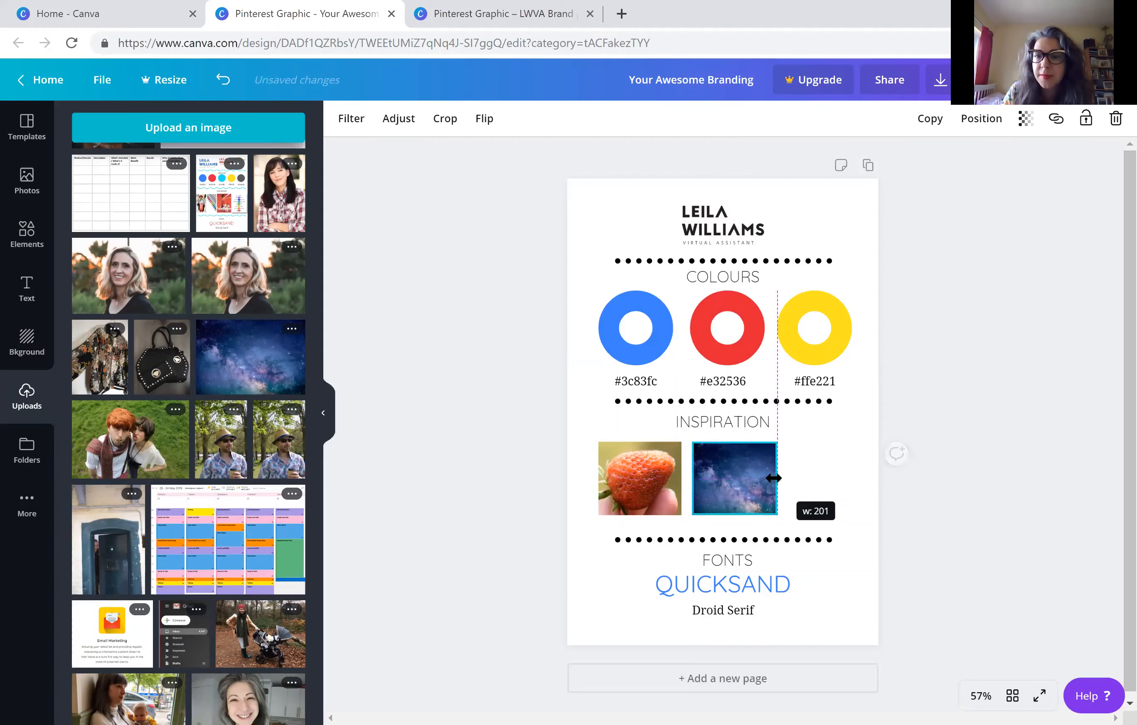
{"action": "left_click", "coordinate": [975, 339]}
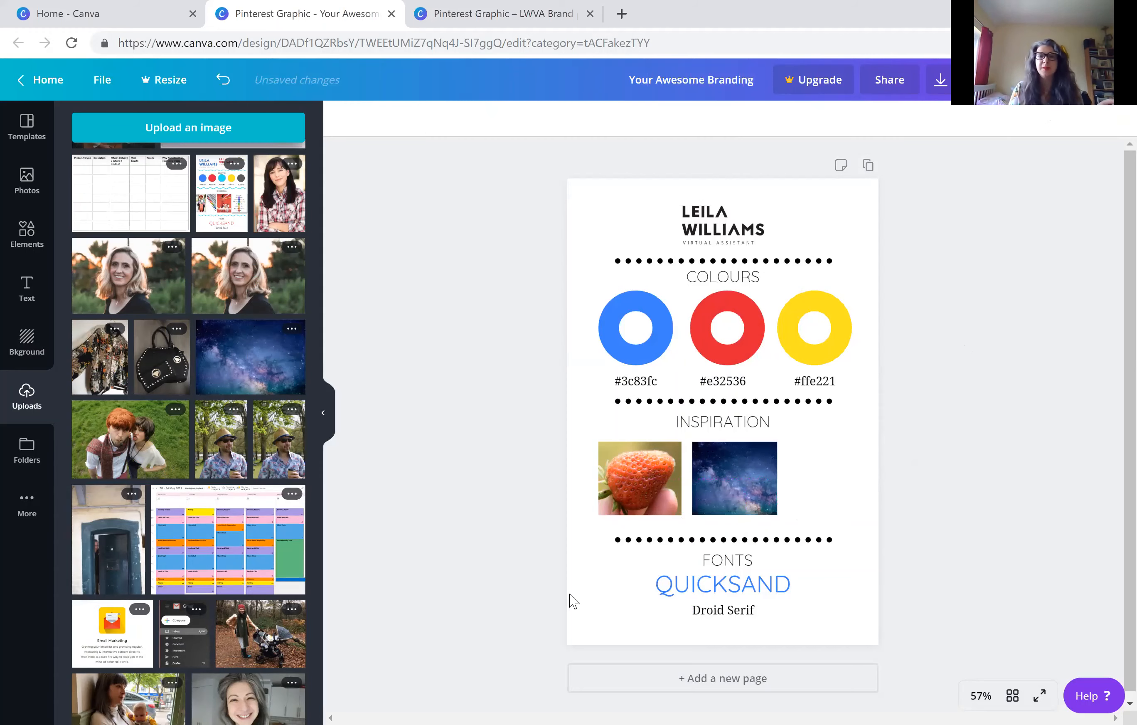
Search the stock photos for "yellow" and add the free sunflower photo to the brand board
{"action": "scroll", "coordinate": [161, 347], "scroll_direction": "up", "scroll_amount": 1}
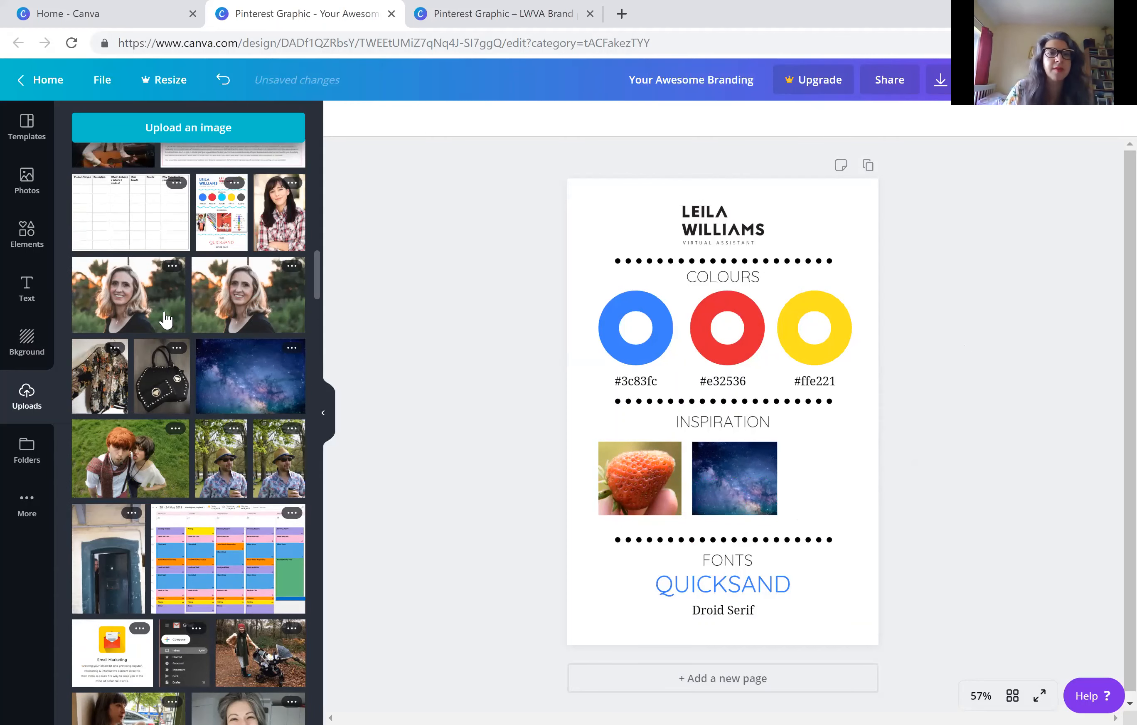
{"action": "scroll", "coordinate": [165, 318], "scroll_direction": "up", "scroll_amount": 10}
{"action": "scroll", "coordinate": [165, 318], "scroll_direction": "down", "scroll_amount": 20}
{"action": "scroll", "coordinate": [165, 319], "scroll_direction": "up", "scroll_amount": 7}
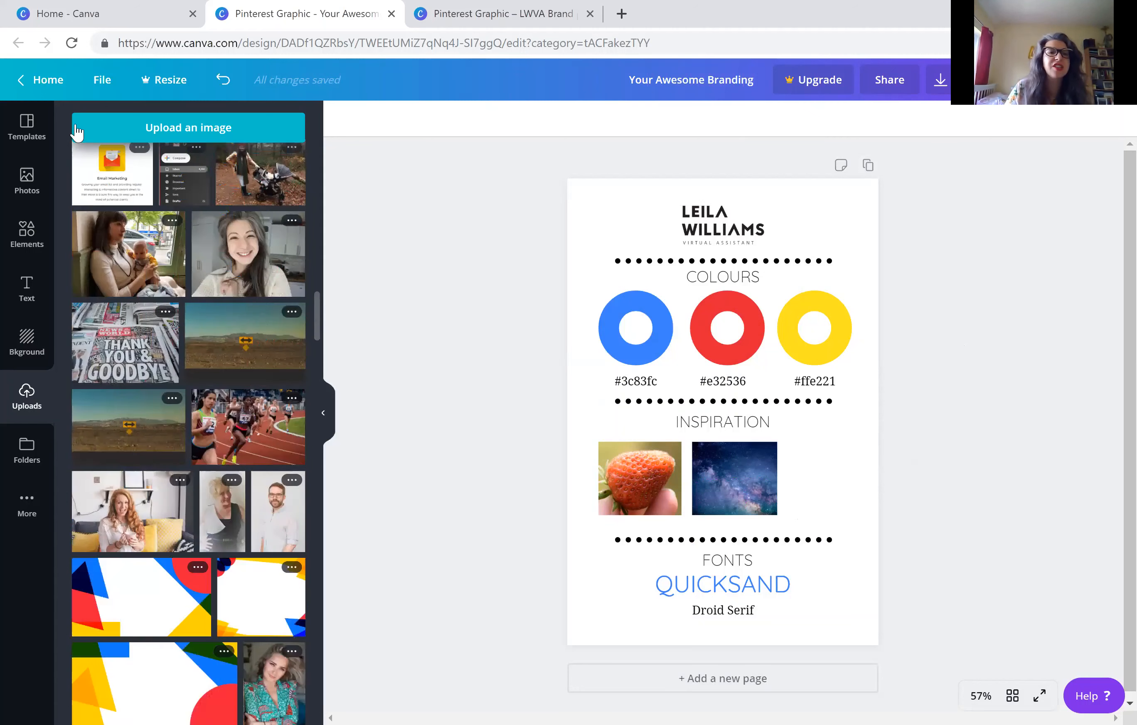
{"action": "scroll", "coordinate": [75, 126], "scroll_direction": "up", "scroll_amount": 6}
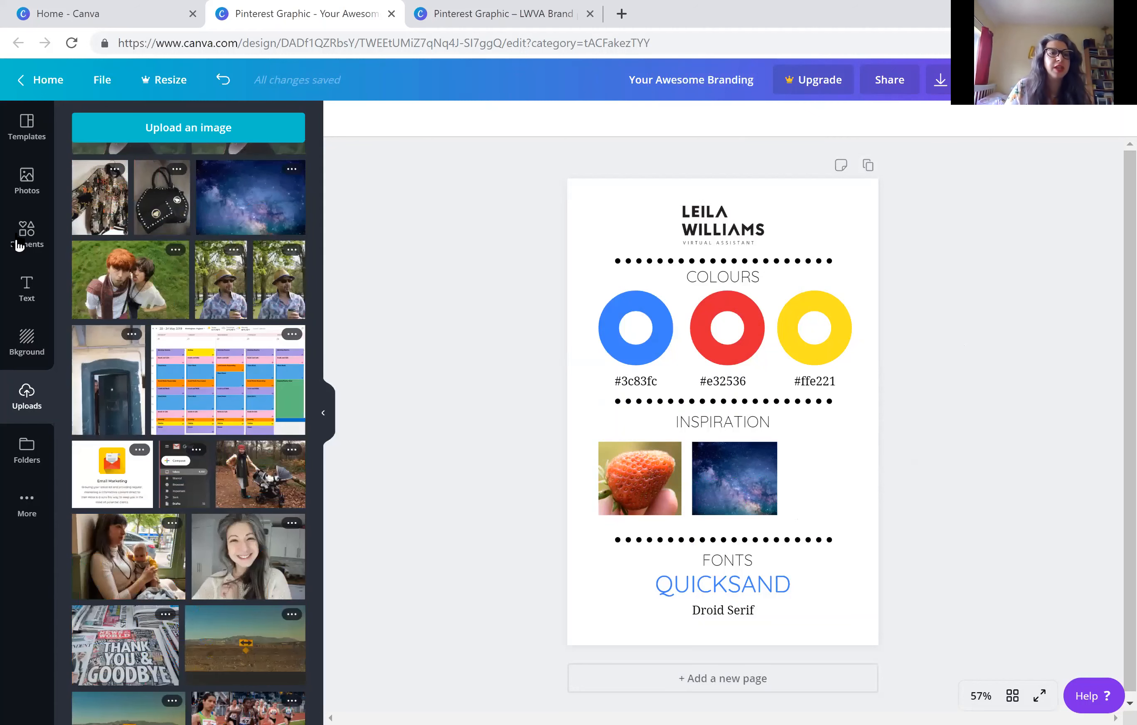
{"action": "left_click", "coordinate": [23, 181]}
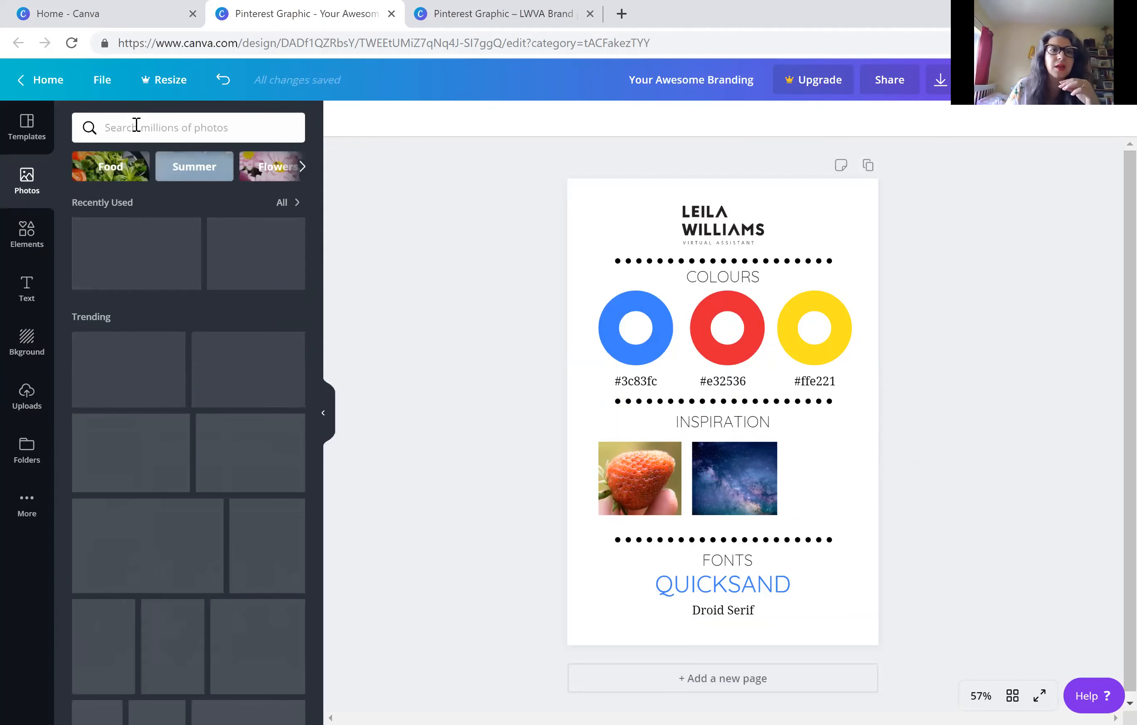
{"action": "type", "text": "yel"}
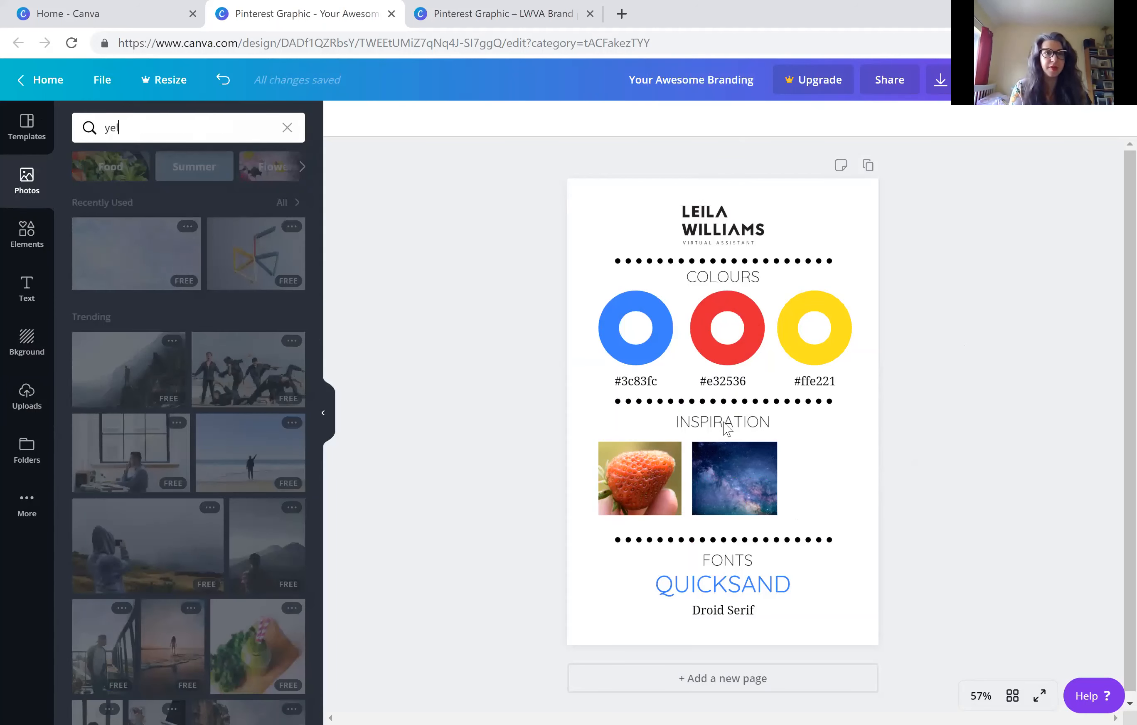
{"action": "type", "text": "low"}
{"action": "key", "text": "Return"}
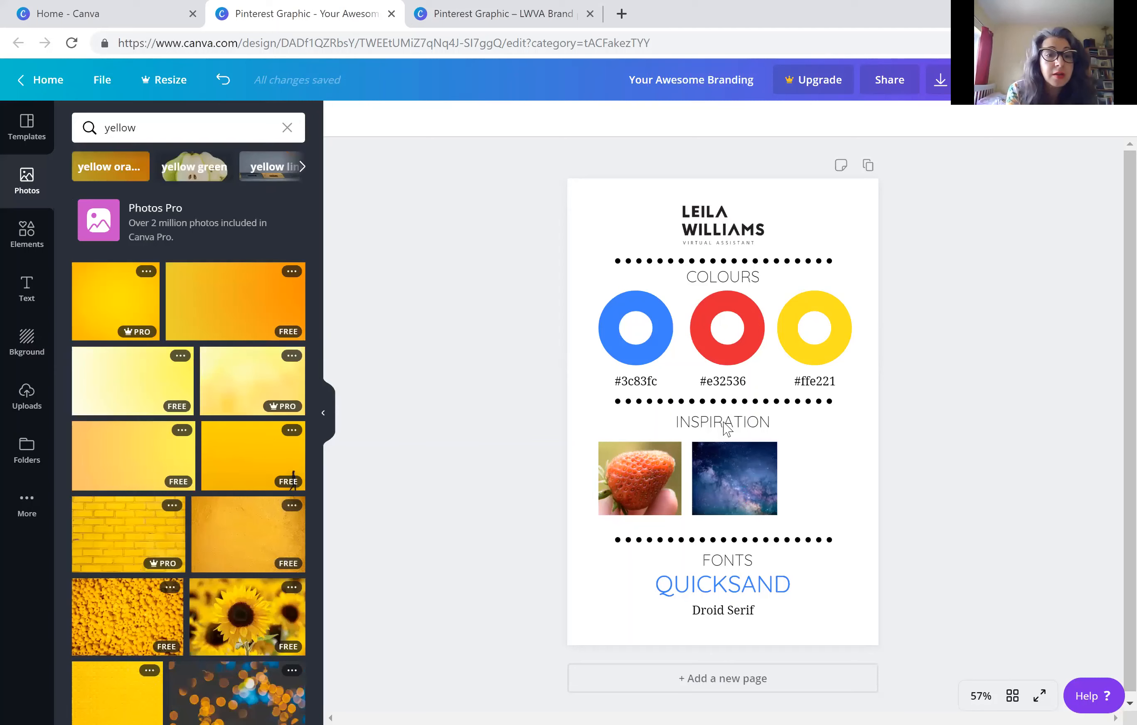
{"action": "left_click", "coordinate": [247, 642]}
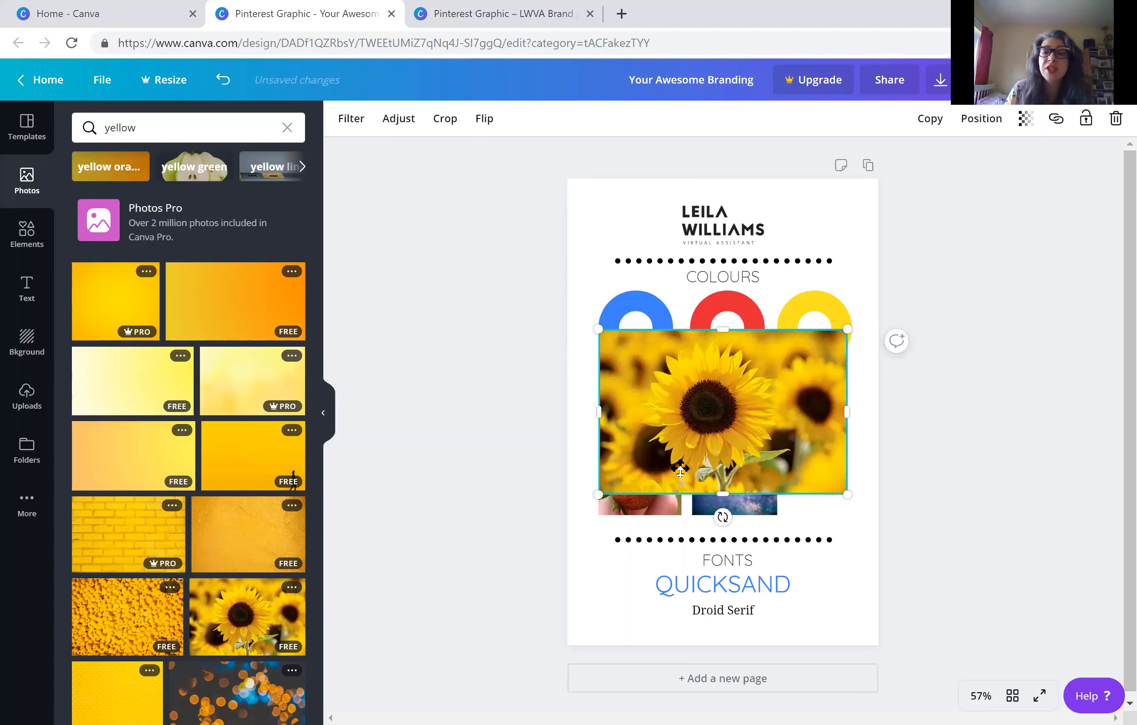
Crop the sunflower photo on all sides to a nearly square frame around the main bloom
{"action": "double_click", "coordinate": [680, 464]}
{"action": "left_click_drag", "start_coordinate": [643, 500], "coordinate": [670, 494]}
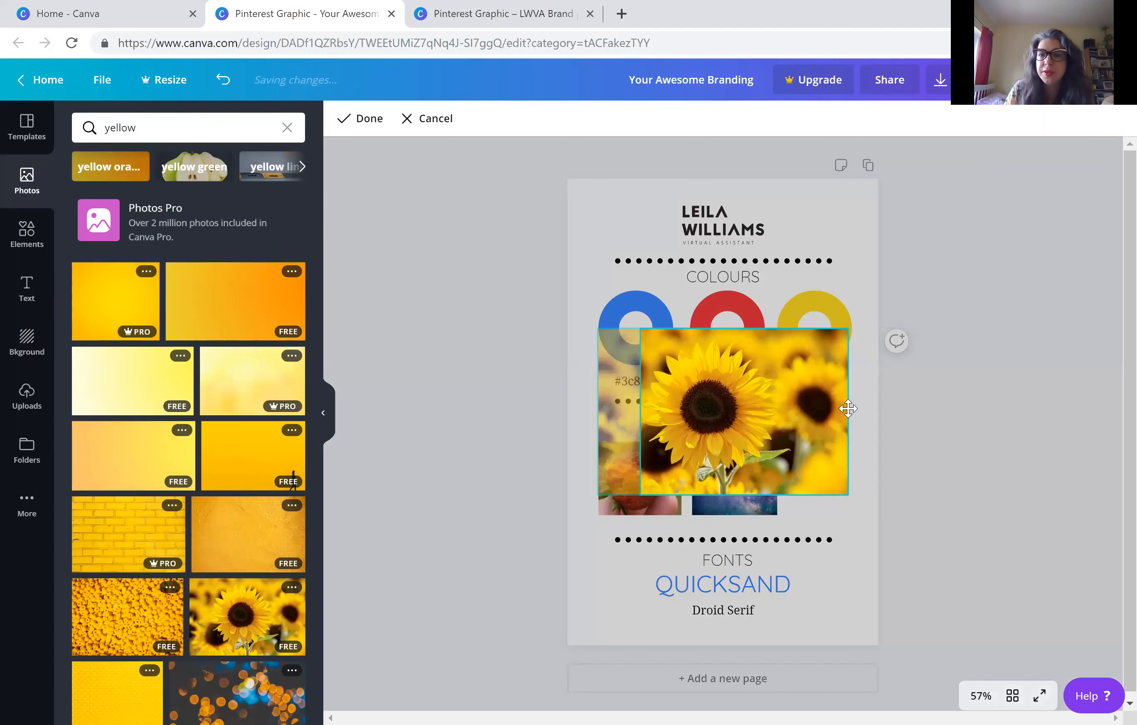
{"action": "left_click_drag", "start_coordinate": [840, 492], "coordinate": [793, 485]}
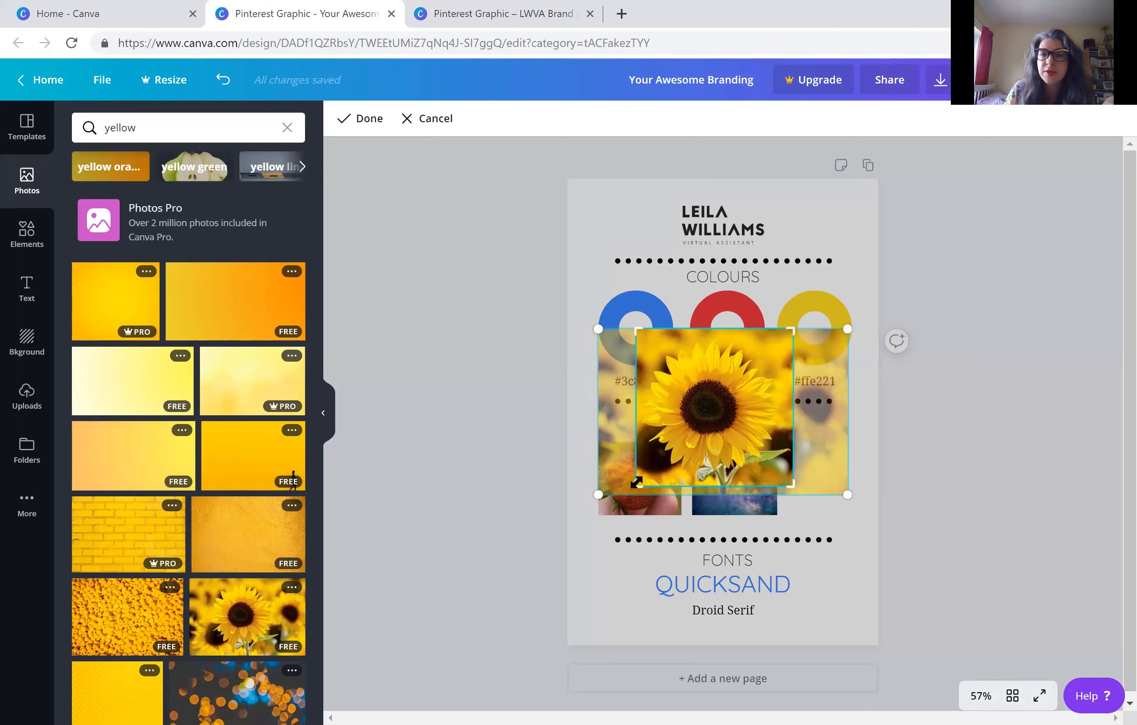
{"action": "left_click_drag", "start_coordinate": [637, 334], "coordinate": [636, 340]}
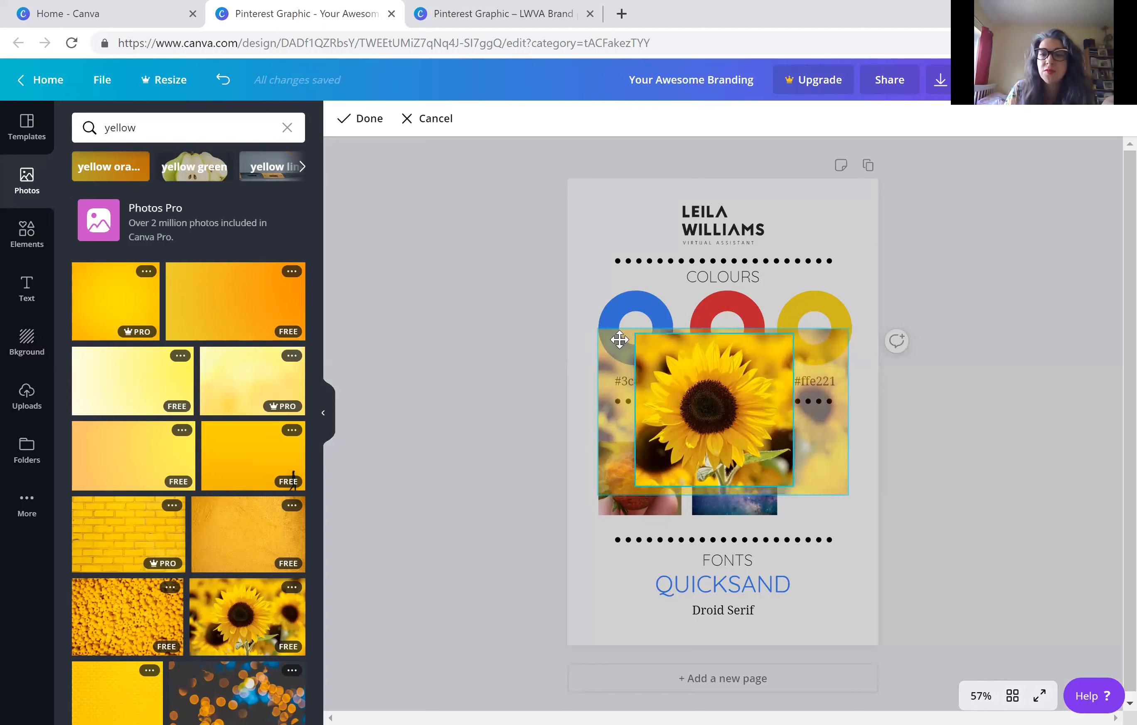
{"action": "left_click", "coordinate": [357, 128]}
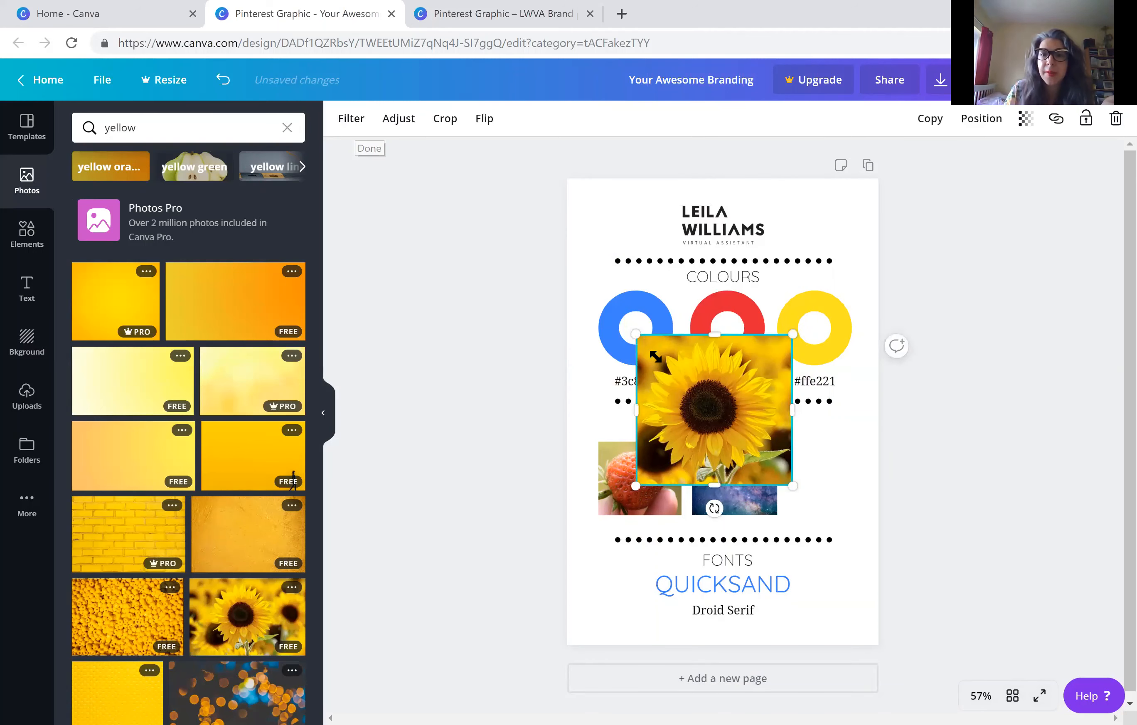
Shrink the sunflower photo to the other photos' height and place it beside the night sky, under the yellow ring
{"action": "left_click_drag", "start_coordinate": [655, 355], "coordinate": [780, 434]}
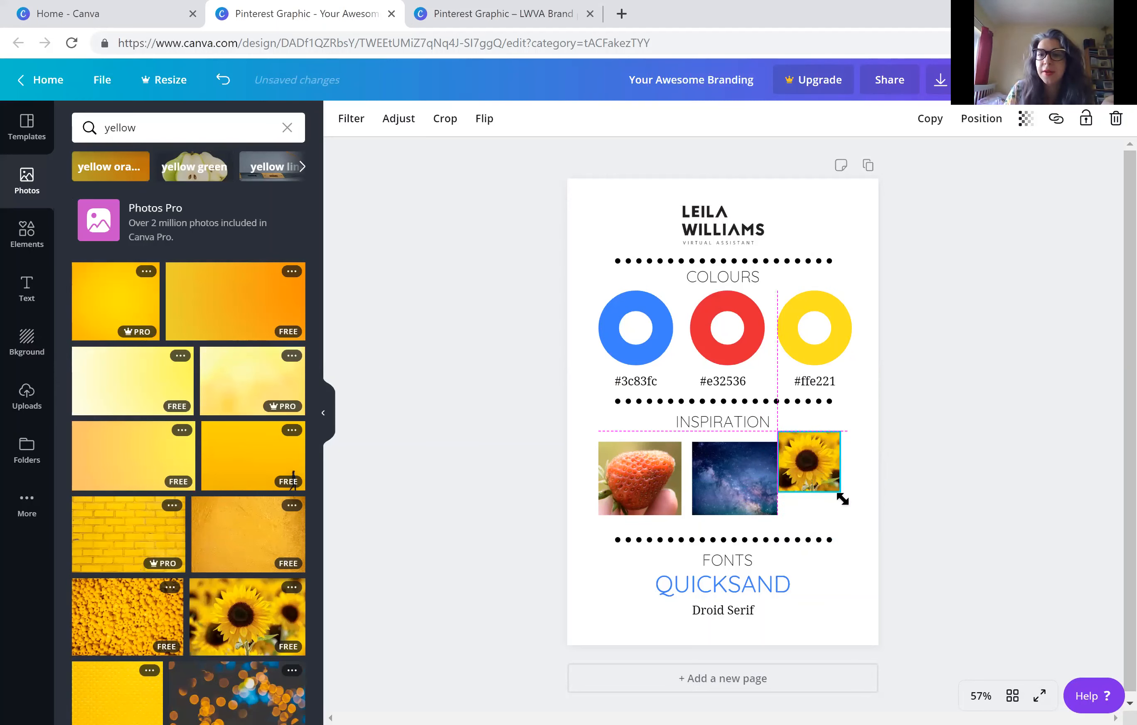
{"action": "left_click_drag", "start_coordinate": [846, 502], "coordinate": [858, 514]}
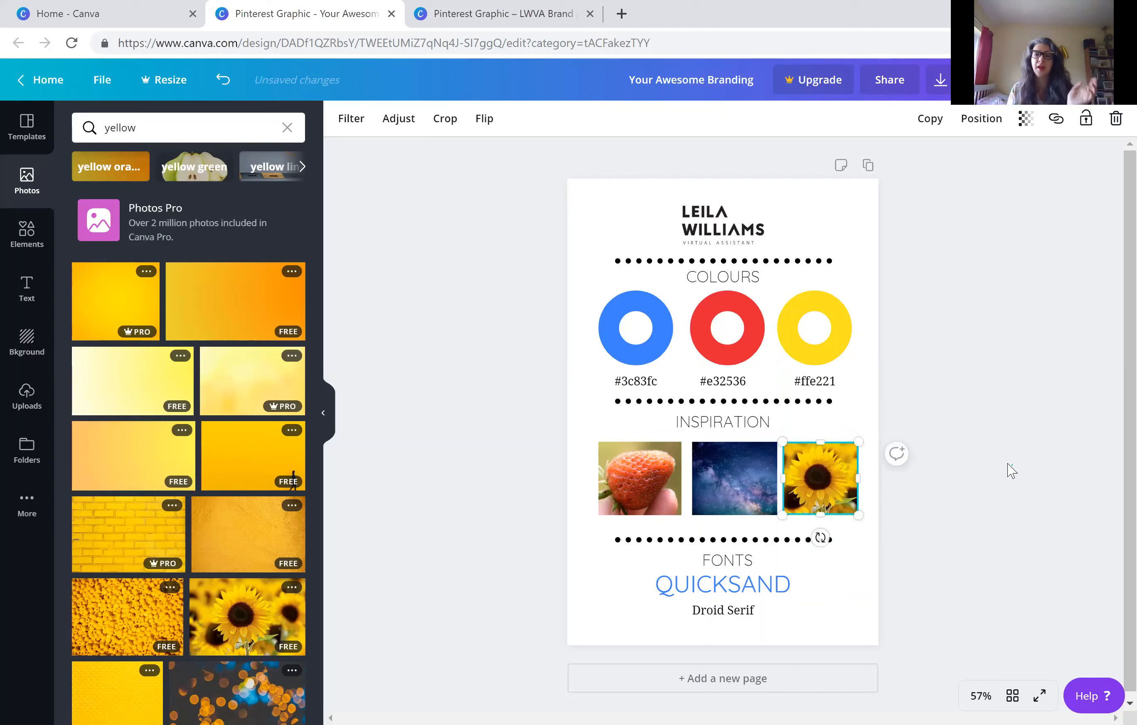
{"action": "left_click", "coordinate": [1010, 468]}
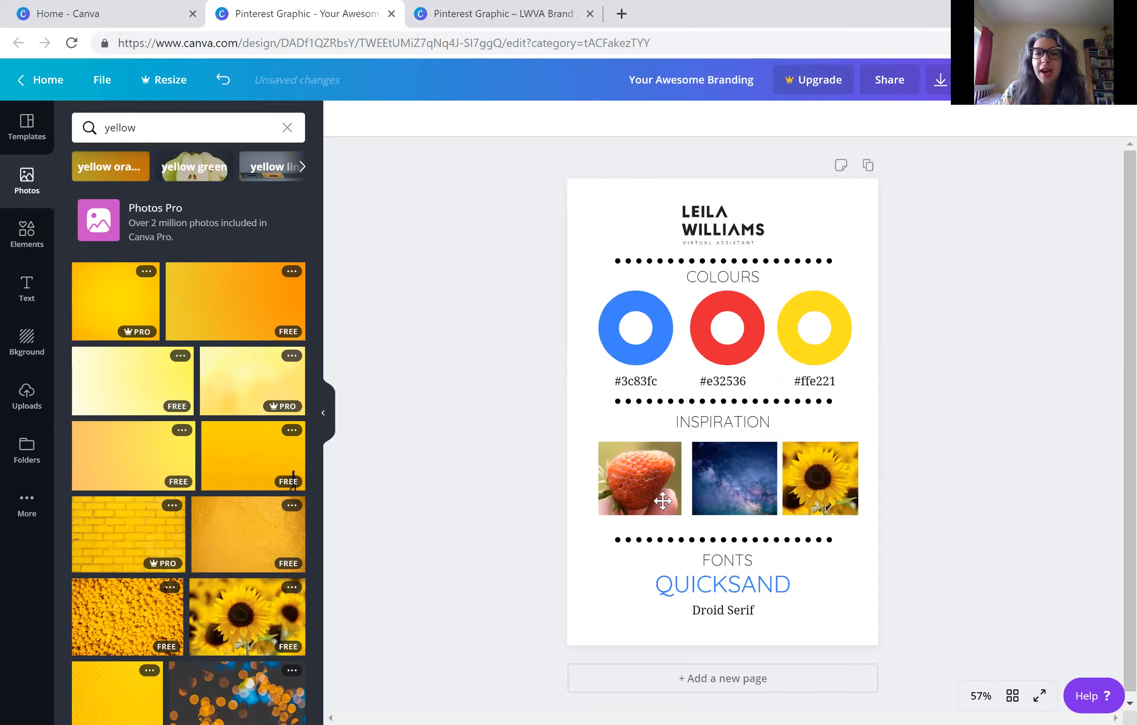
Swap the strawberry and night-sky photos so night sky, strawberry and sunflower match the blue, red and yellow rings, aligned in one row
{"action": "left_click", "coordinate": [740, 500]}
{"action": "left_click_drag", "start_coordinate": [639, 448], "coordinate": [636, 432]}
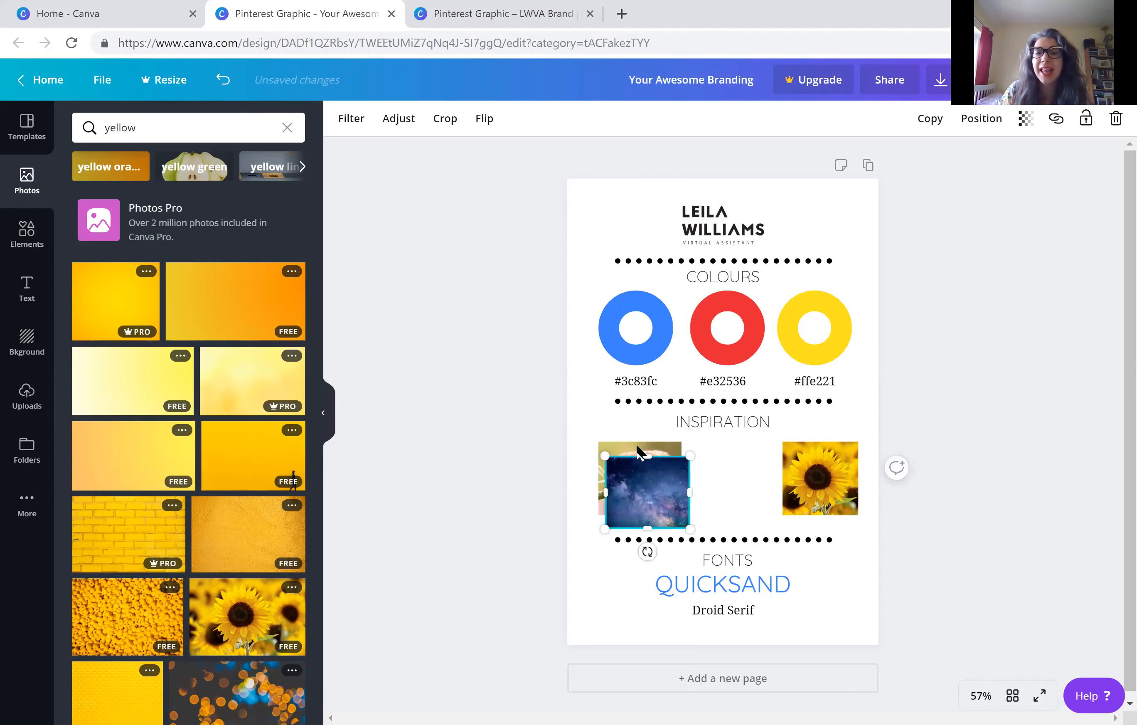
{"action": "left_click", "coordinate": [637, 445]}
{"action": "left_click_drag", "start_coordinate": [639, 442], "coordinate": [709, 452]}
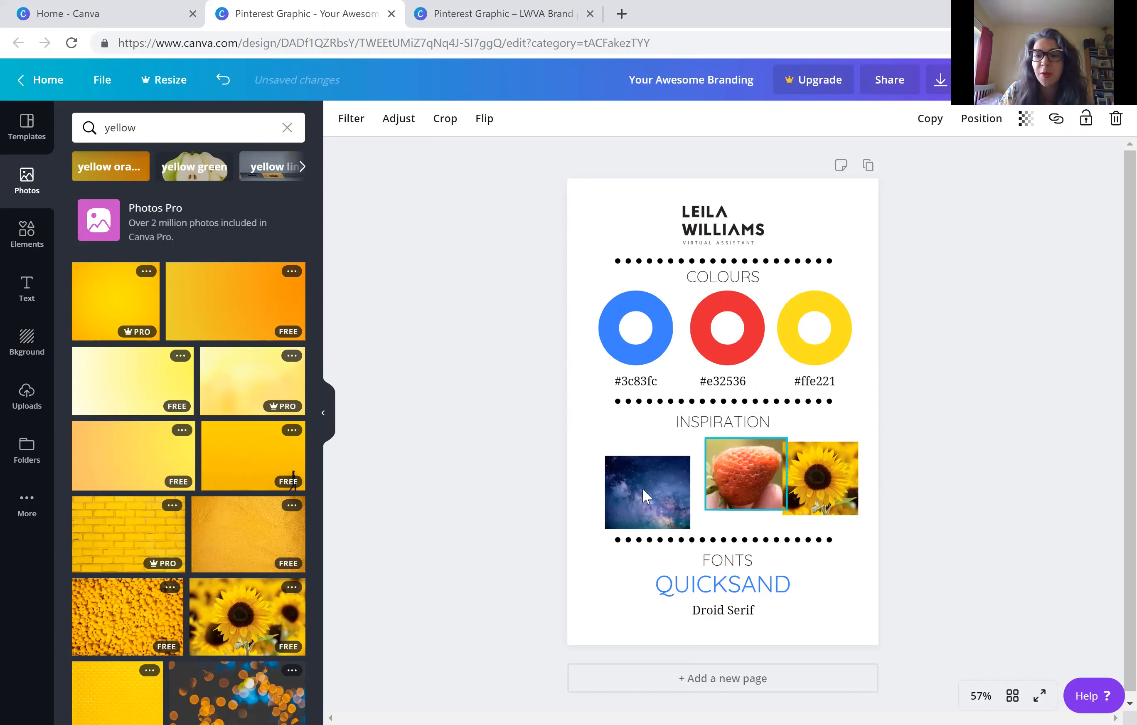
{"action": "left_click_drag", "start_coordinate": [634, 476], "coordinate": [643, 476]}
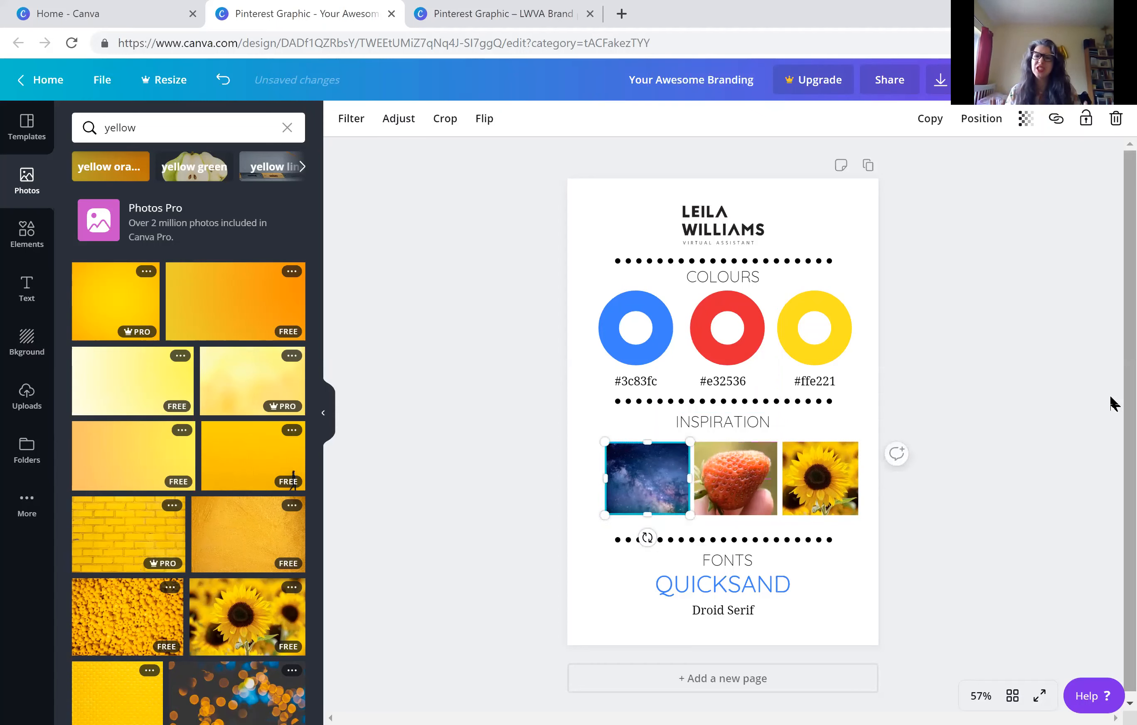
{"action": "left_click", "coordinate": [1113, 404]}
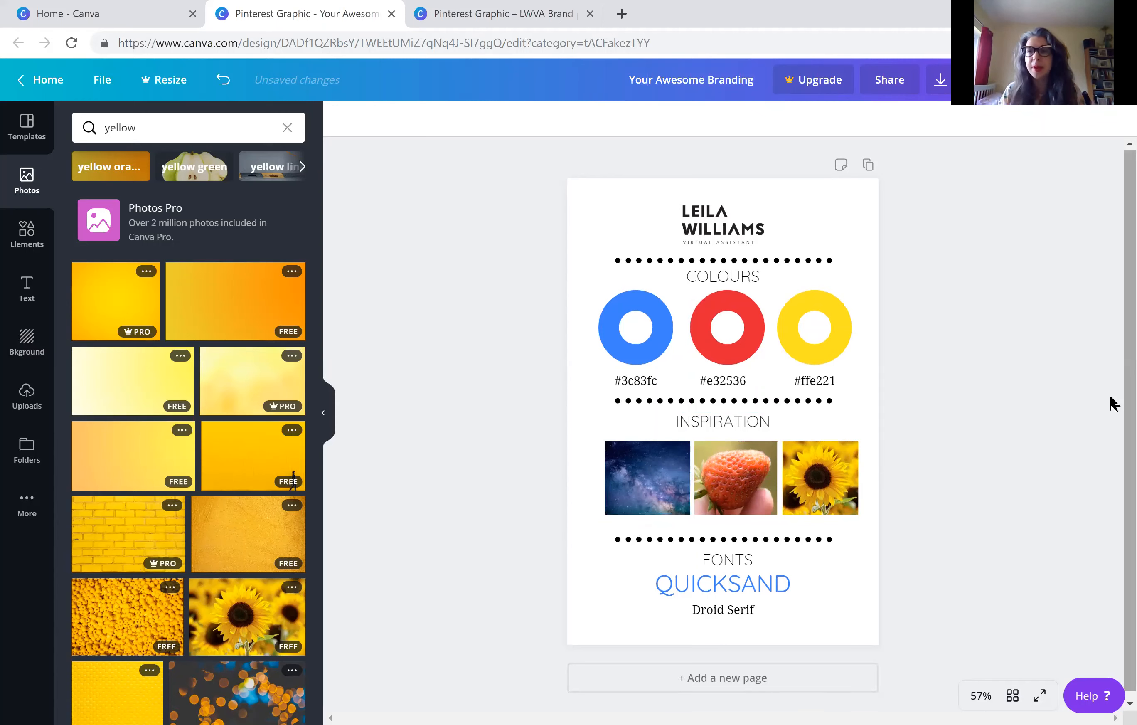